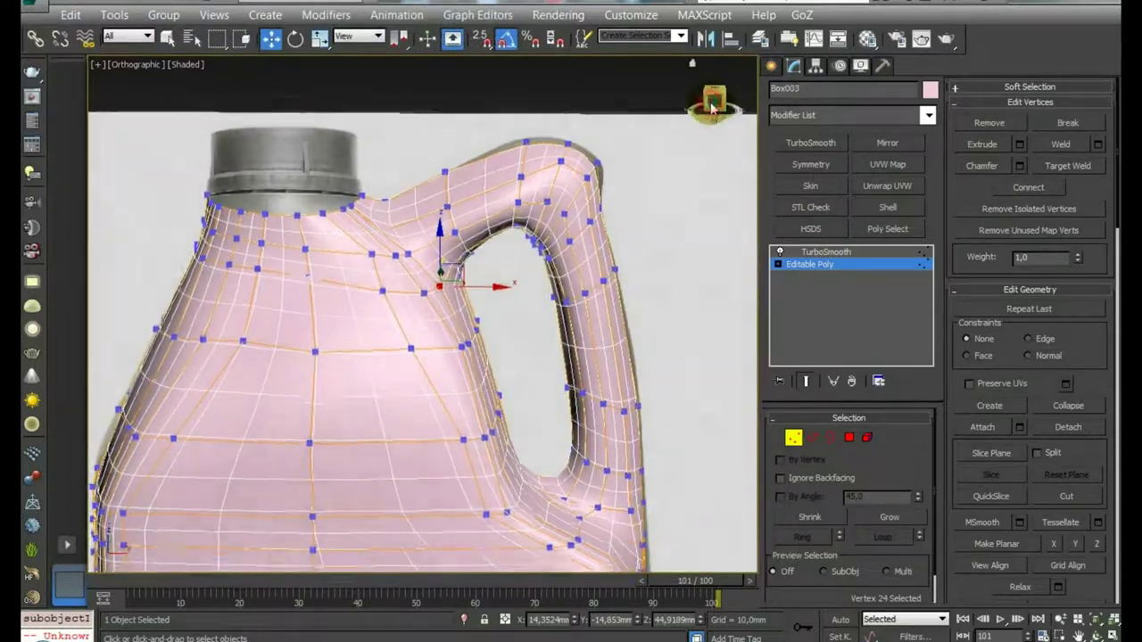
In Front view, undo the bad corner move, then raise the handle's top-edge vertices onto the outline.
click(712, 105)
scroll(571, 259, up, 4)
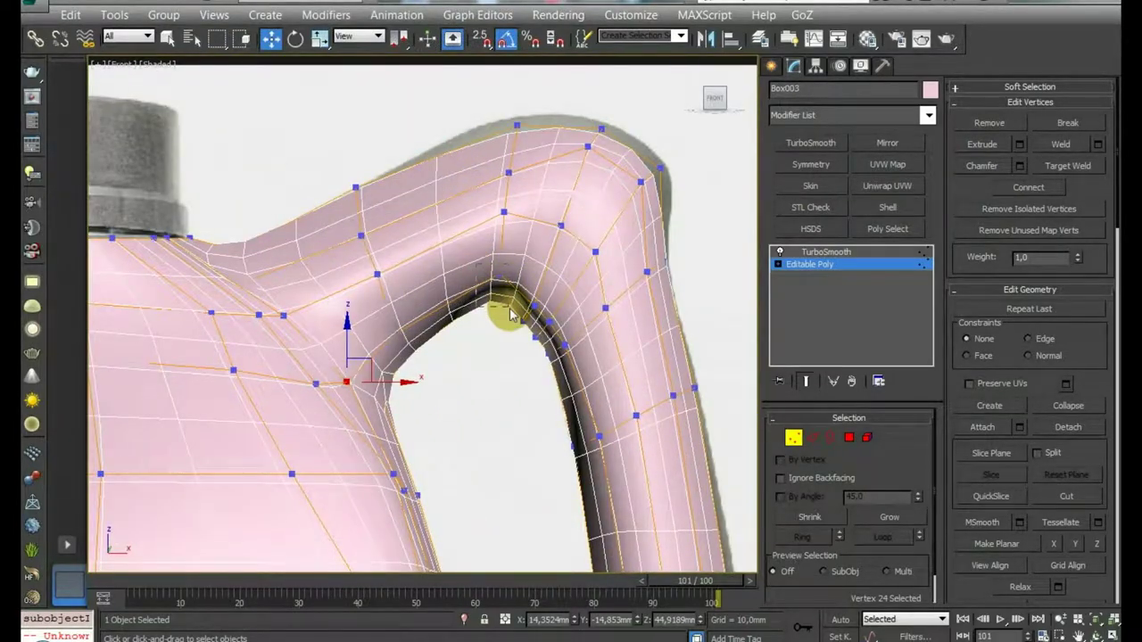
key(ctrl+z)
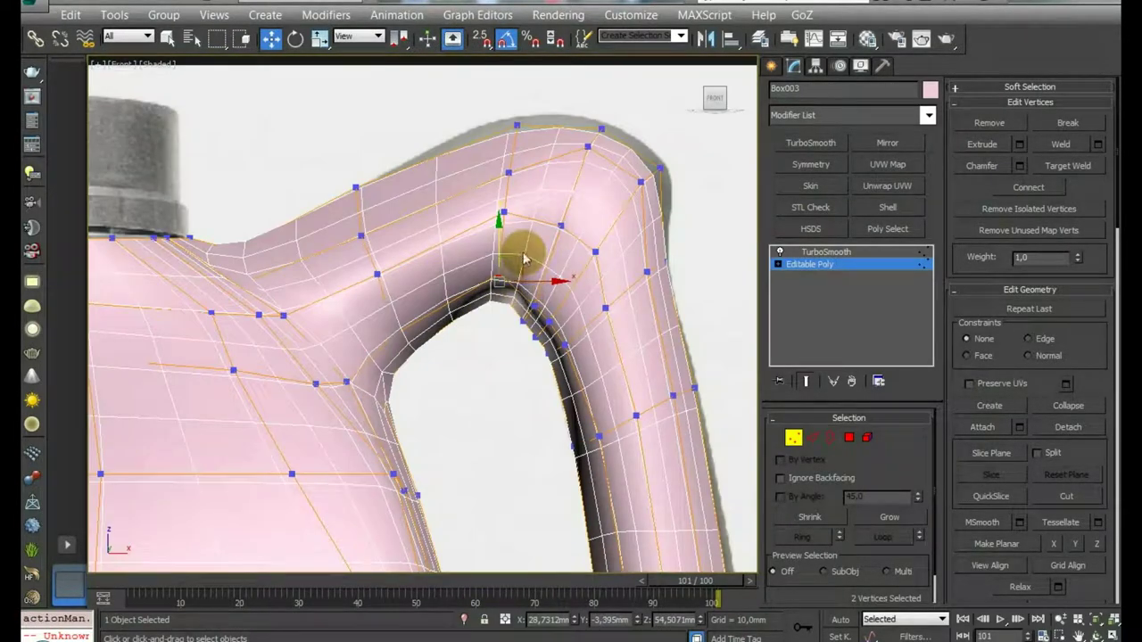
drag(478, 93, 541, 157)
drag(480, 88, 539, 190)
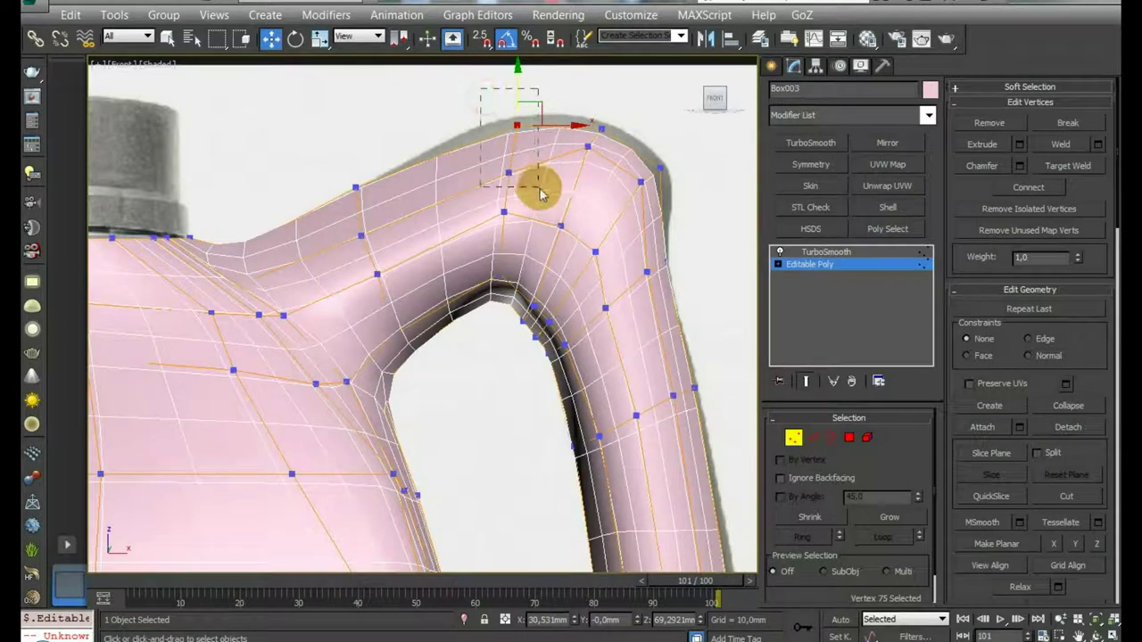
drag(535, 123, 536, 112)
drag(619, 97, 562, 174)
drag(612, 127, 617, 116)
mouse_move(624, 191)
mouse_down()
mouse_move(687, 147)
mouse_move(680, 244)
mouse_up()
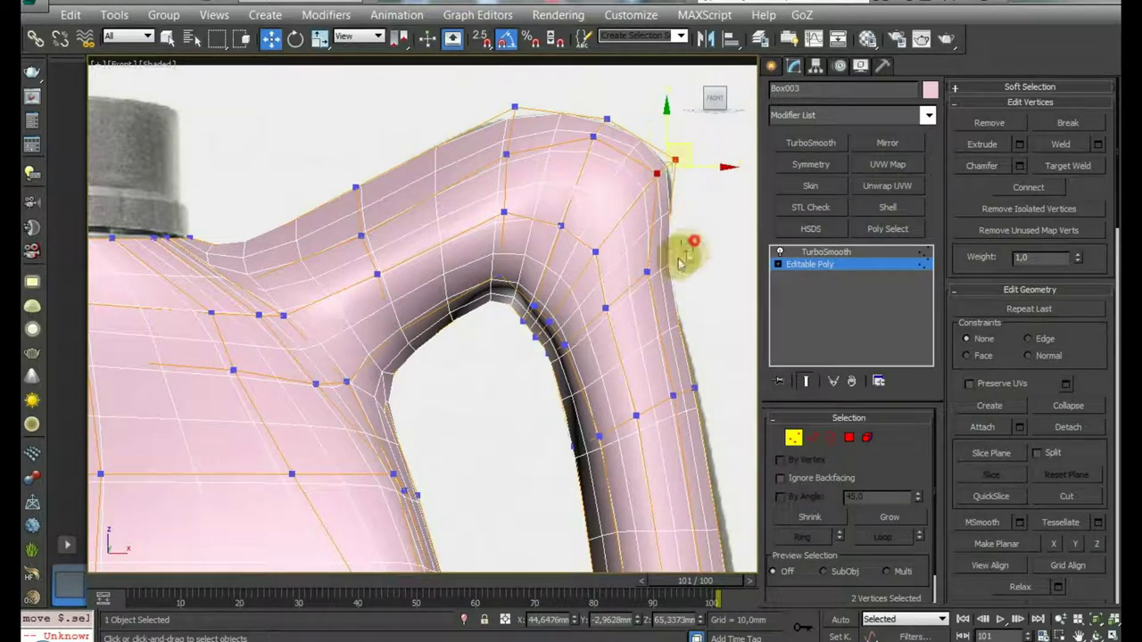
drag(680, 245, 688, 147)
Select vertex pairs down the handle's outer side to its base and move them to the reference.
scroll(701, 258, up, 2)
middle_drag(624, 331, 553, 227)
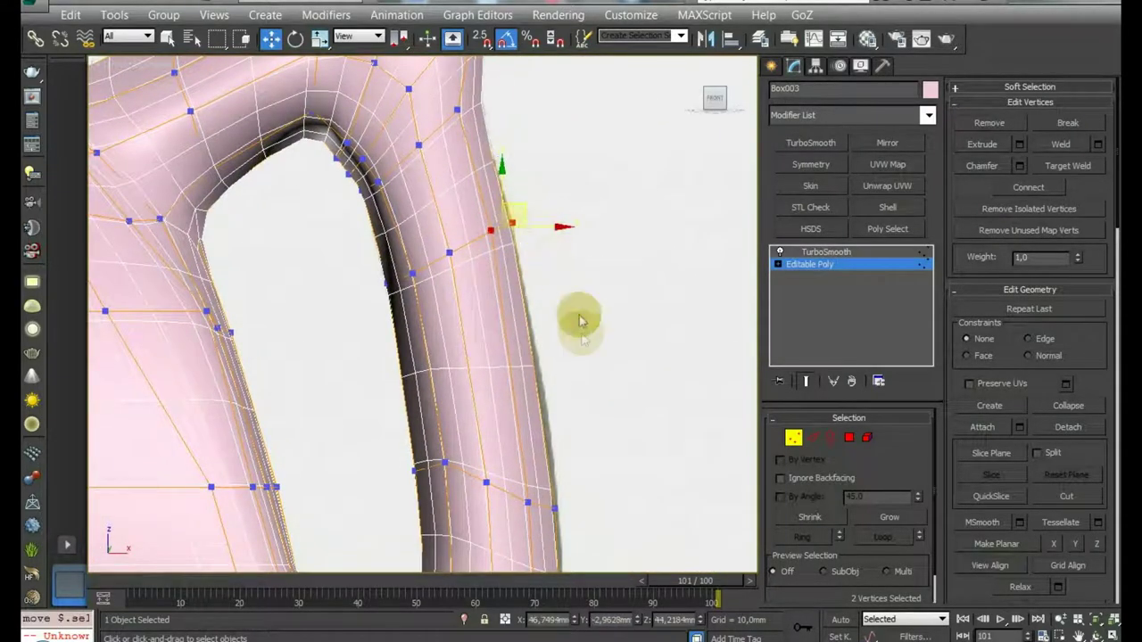
middle_drag(580, 339, 571, 196)
drag(557, 350, 510, 382)
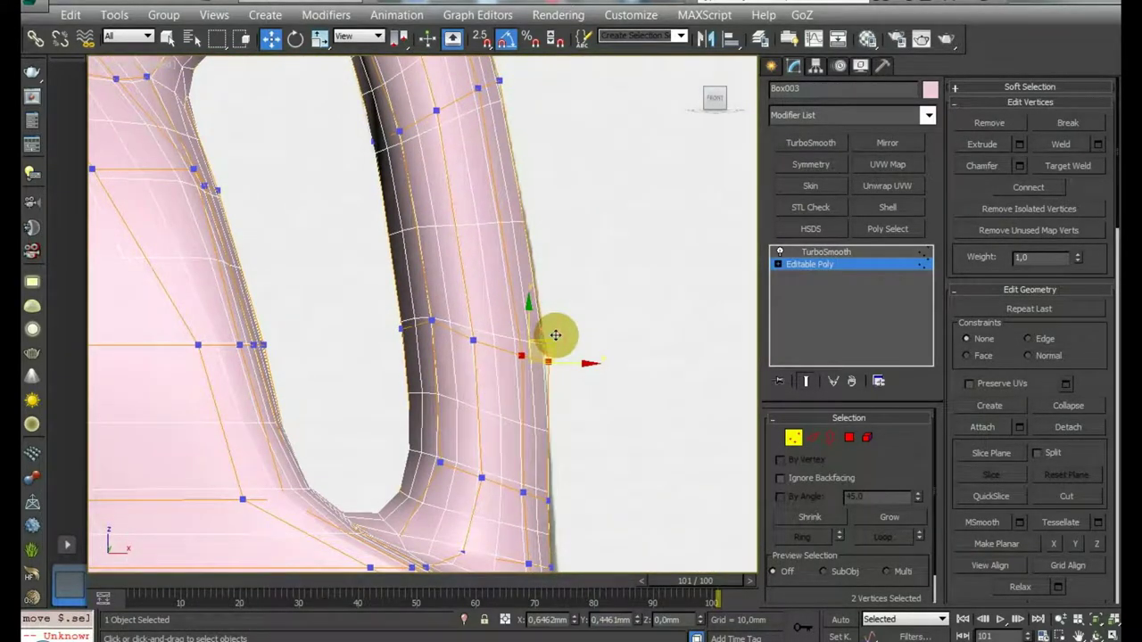
middle_drag(566, 461, 557, 345)
drag(581, 354, 509, 402)
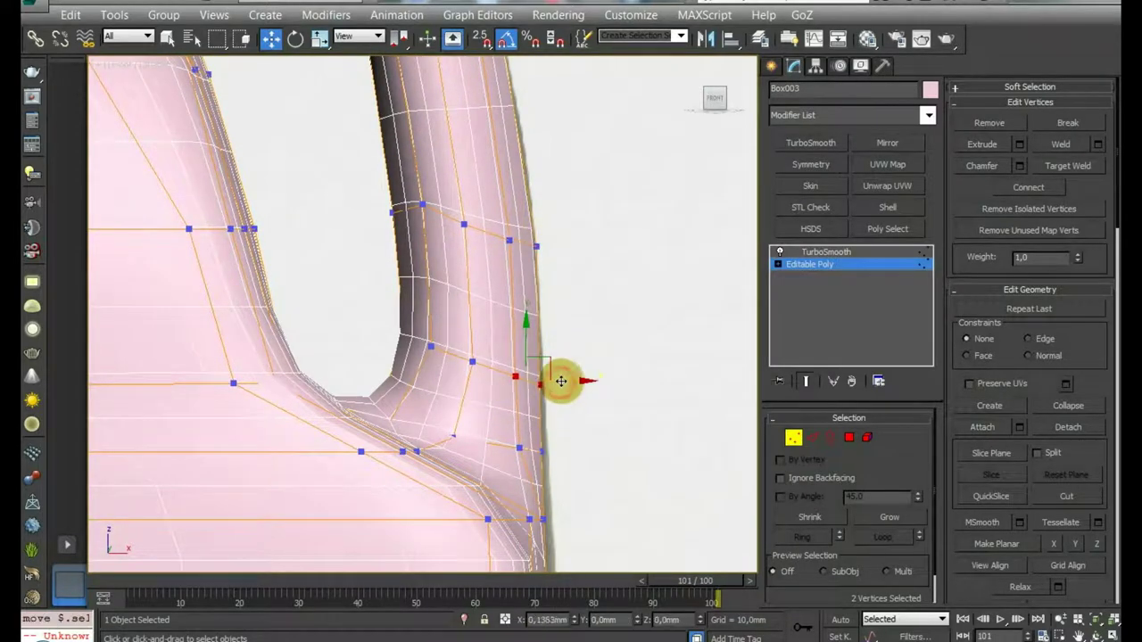
middle_drag(580, 466, 557, 346)
mouse_move(566, 323)
mouse_down()
mouse_move(485, 340)
mouse_move(549, 329)
mouse_up()
drag(514, 412, 515, 411)
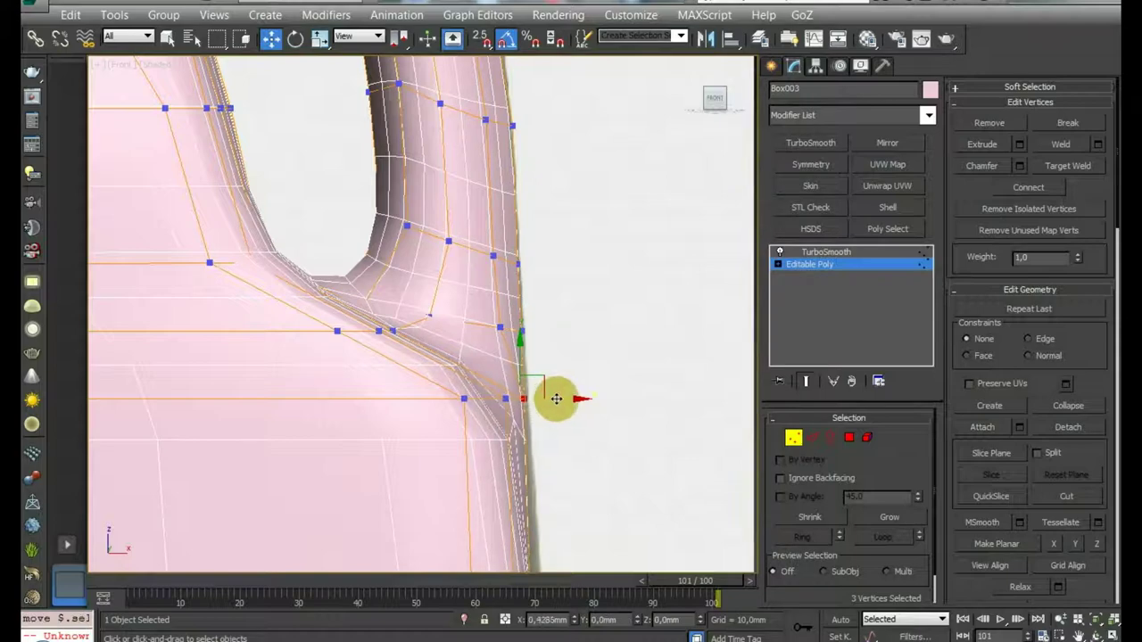
mouse_move(556, 396)
alt+middle_down()
mouse_move(479, 403)
mouse_move(545, 331)
alt+middle_up()
Nudge the handle-base vertices right, then select the three lower-corner vertices against the outline.
drag(546, 320, 475, 364)
mouse_move(498, 390)
alt+middle_down()
mouse_move(524, 396)
mouse_move(660, 328)
alt+middle_up()
click(712, 101)
scroll(572, 344, up, 3)
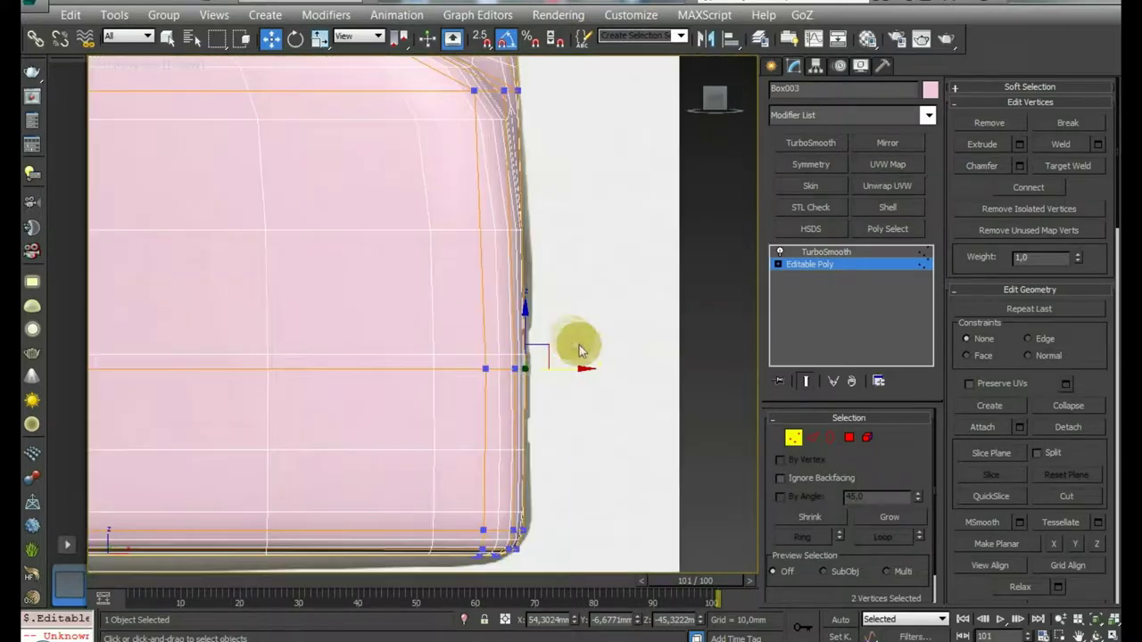
drag(578, 371, 579, 374)
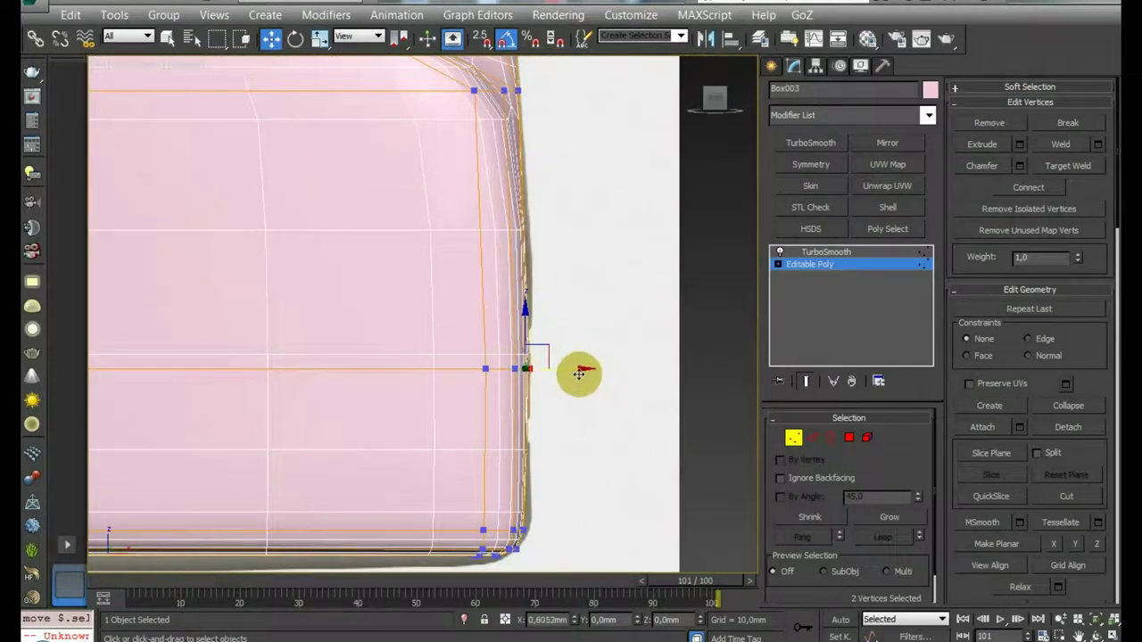
drag(522, 540, 521, 540)
scroll(568, 530, down, 5)
mouse_move(568, 529)
alt+middle_down()
mouse_move(567, 500)
mouse_move(567, 529)
mouse_move(500, 529)
mouse_move(656, 319)
alt+middle_up()
In side view, pull the shoulder vertex left to match the reference slope.
click(714, 106)
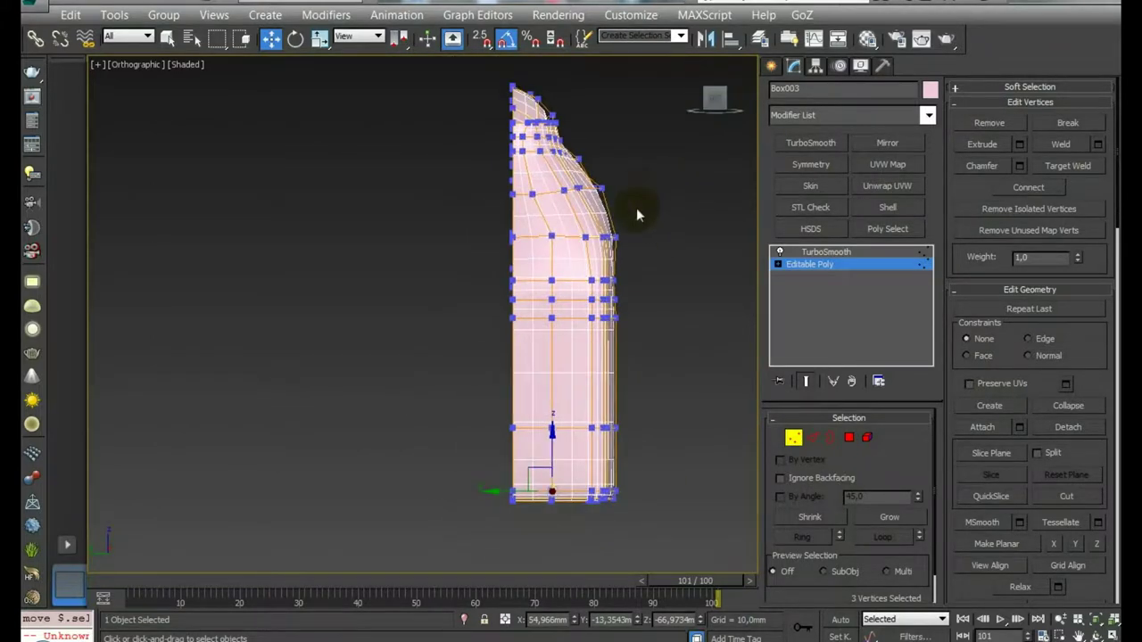
scroll(636, 211, up, 3)
click(580, 253)
drag(581, 253, 533, 243)
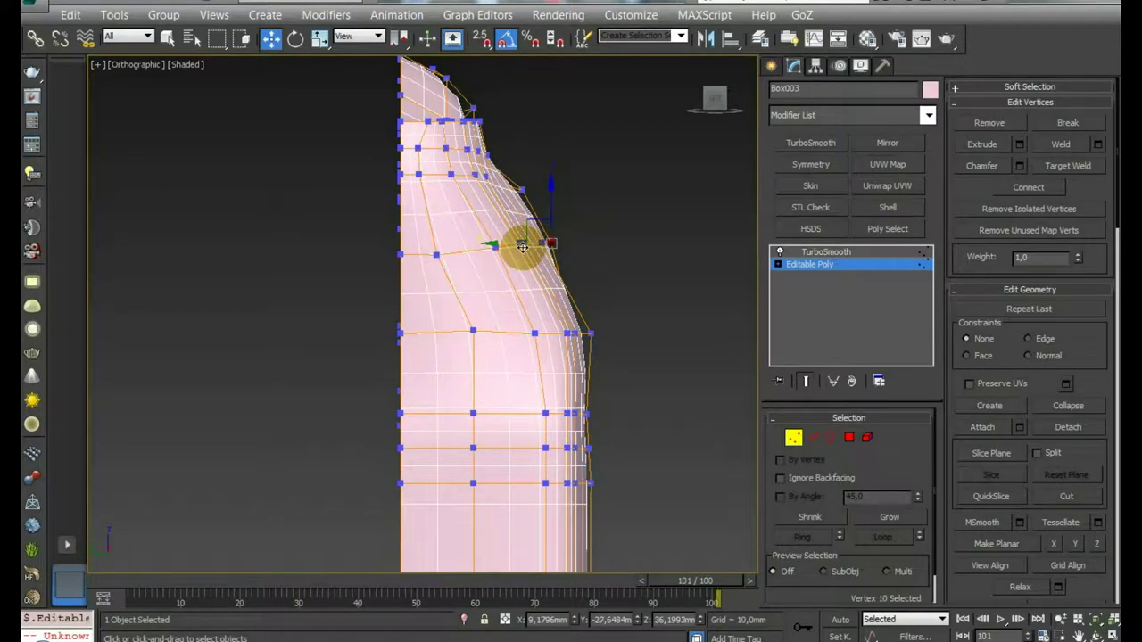
mouse_move(515, 244)
alt+middle_down()
mouse_move(556, 266)
mouse_move(467, 298)
mouse_move(339, 247)
mouse_move(334, 267)
mouse_move(400, 288)
mouse_move(591, 286)
mouse_move(580, 299)
mouse_move(395, 286)
mouse_move(408, 273)
alt+middle_up()
scroll(407, 273, down, 5)
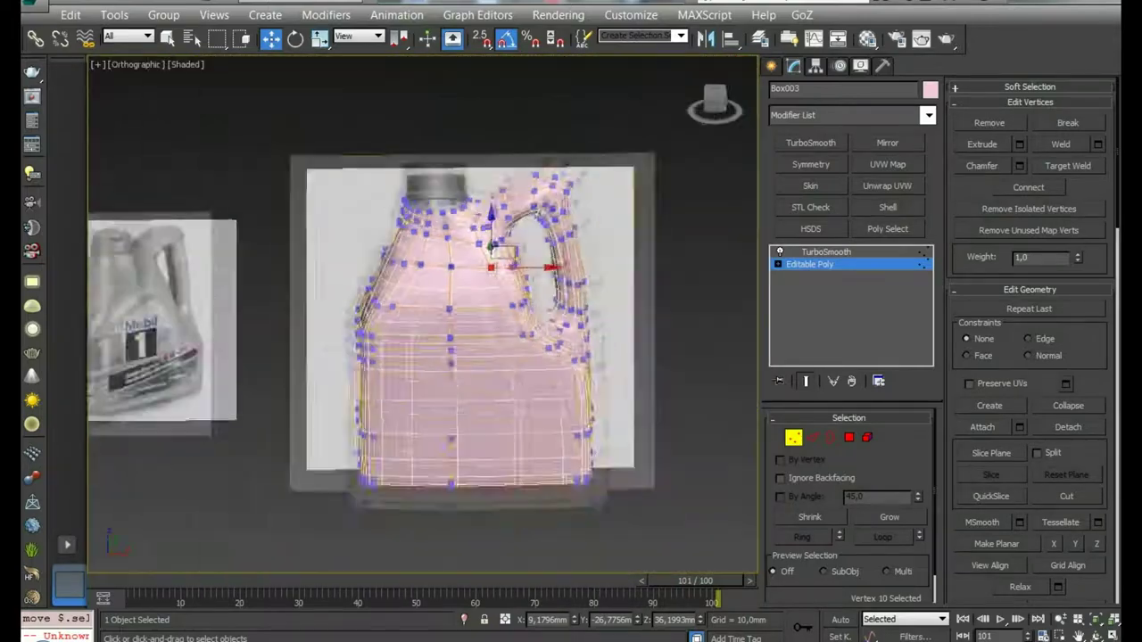
Exit Vertex mode, deselect, and reselect the smoothed jug to view it.
key(1)
click(693, 390)
mouse_move(502, 331)
alt+middle_down()
mouse_move(408, 339)
mouse_move(430, 284)
mouse_move(438, 331)
mouse_move(494, 334)
mouse_move(481, 376)
mouse_move(484, 311)
mouse_move(503, 312)
alt+middle_up()
click(502, 312)
scroll(503, 308, up, 4)
With Show End Result off, Target Weld the stray vertex at the handle-neck junction.
click(799, 266)
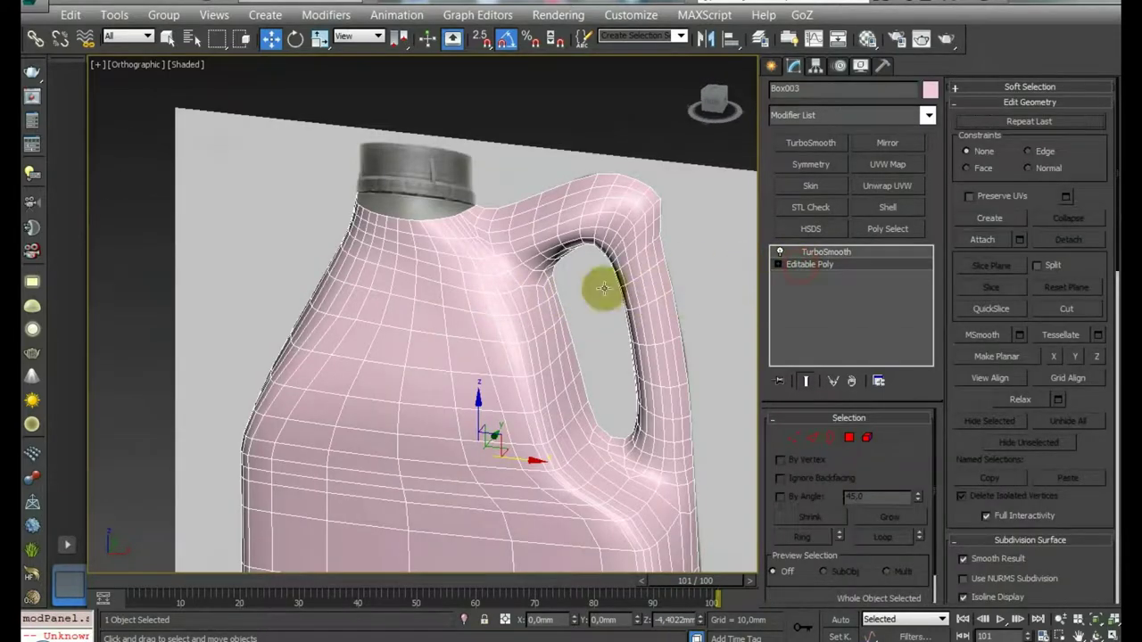
click(801, 384)
alt+middle_drag(543, 268, 493, 305)
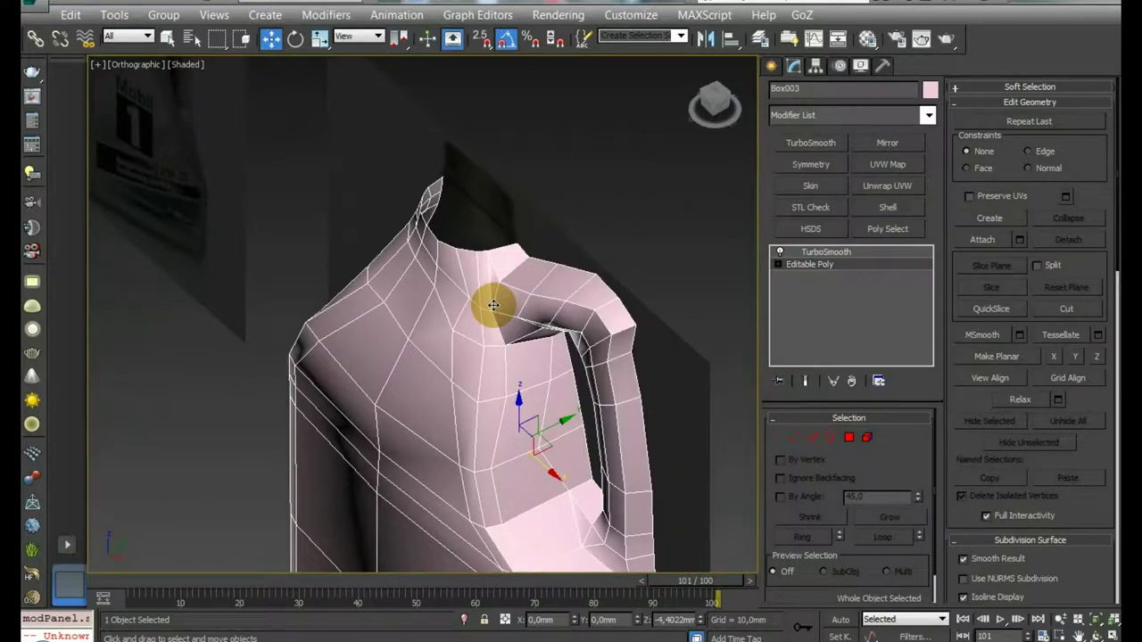
scroll(493, 305, up, 3)
scroll(555, 295, up, 2)
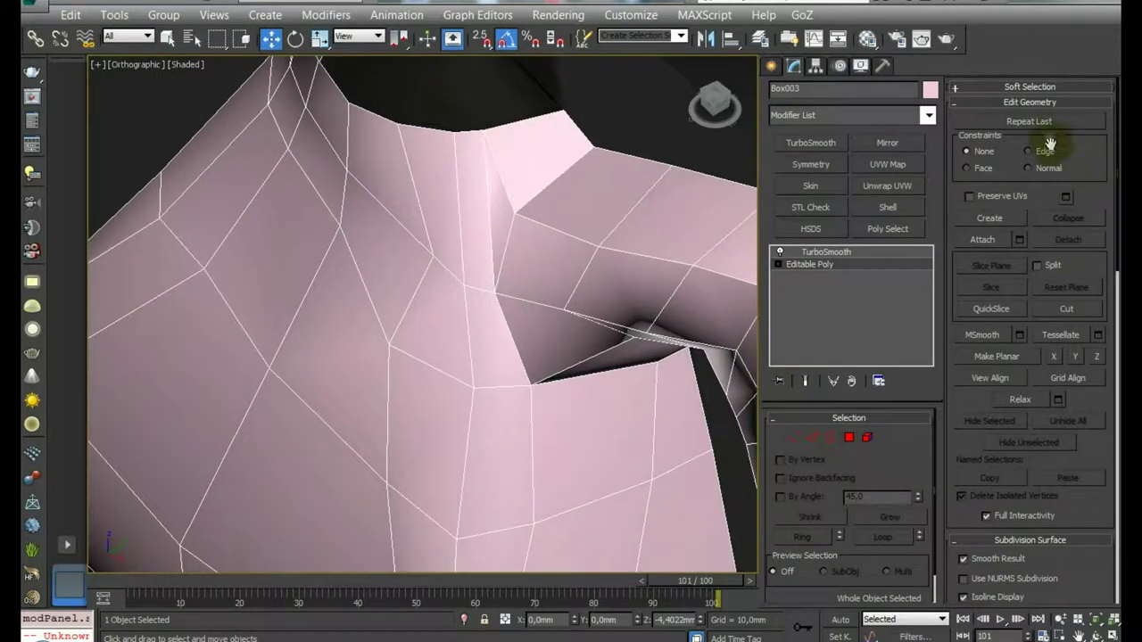
click(795, 438)
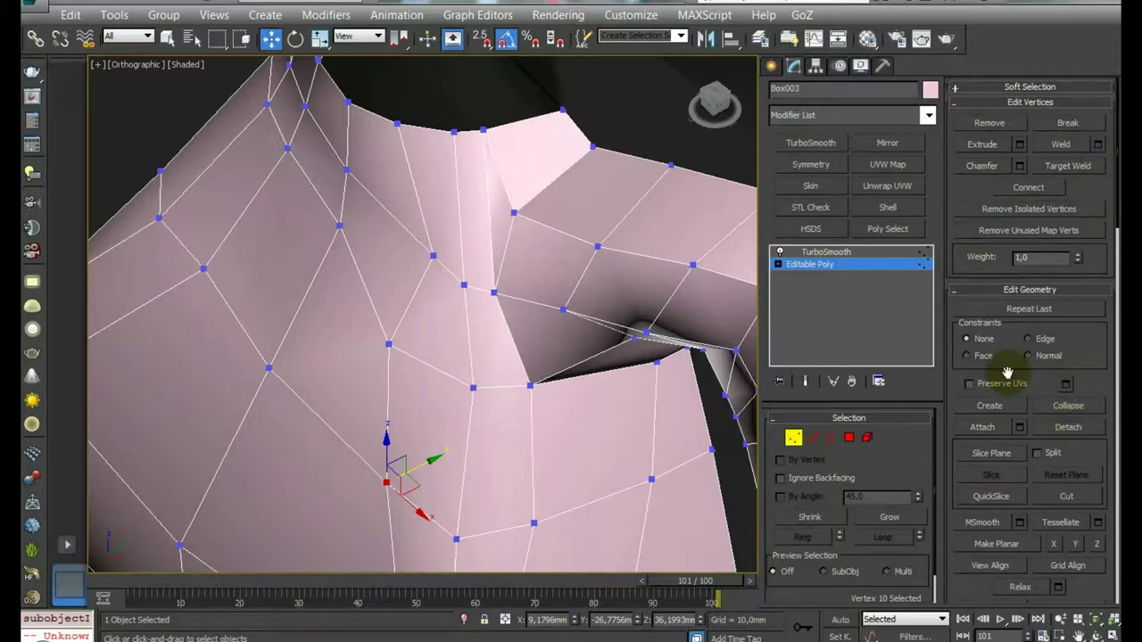
click(1080, 174)
scroll(484, 316, up, 1)
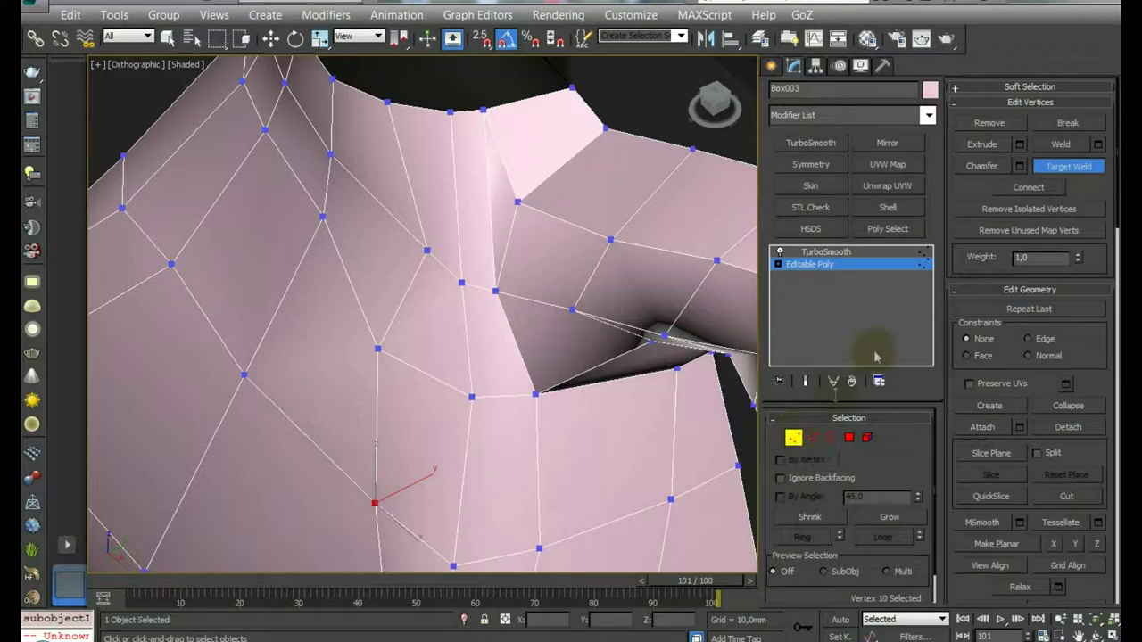
click(461, 284)
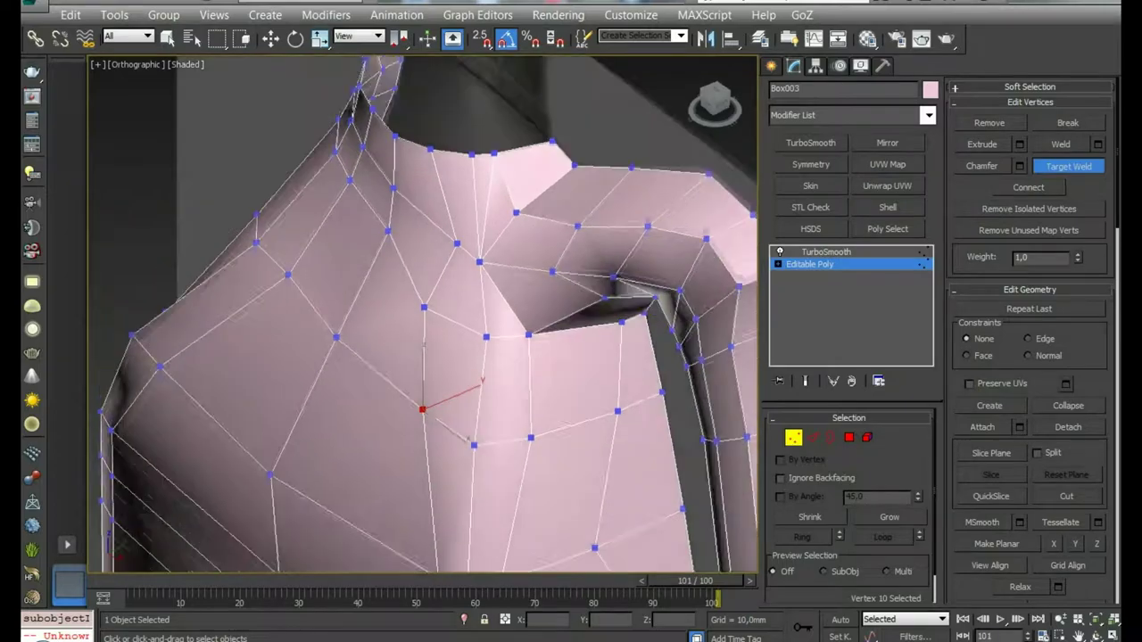
Turn Show End Result back on and make the jug see-through with Alt+X.
alt+middle_drag(516, 233, 481, 267)
scroll(482, 268, up, 2)
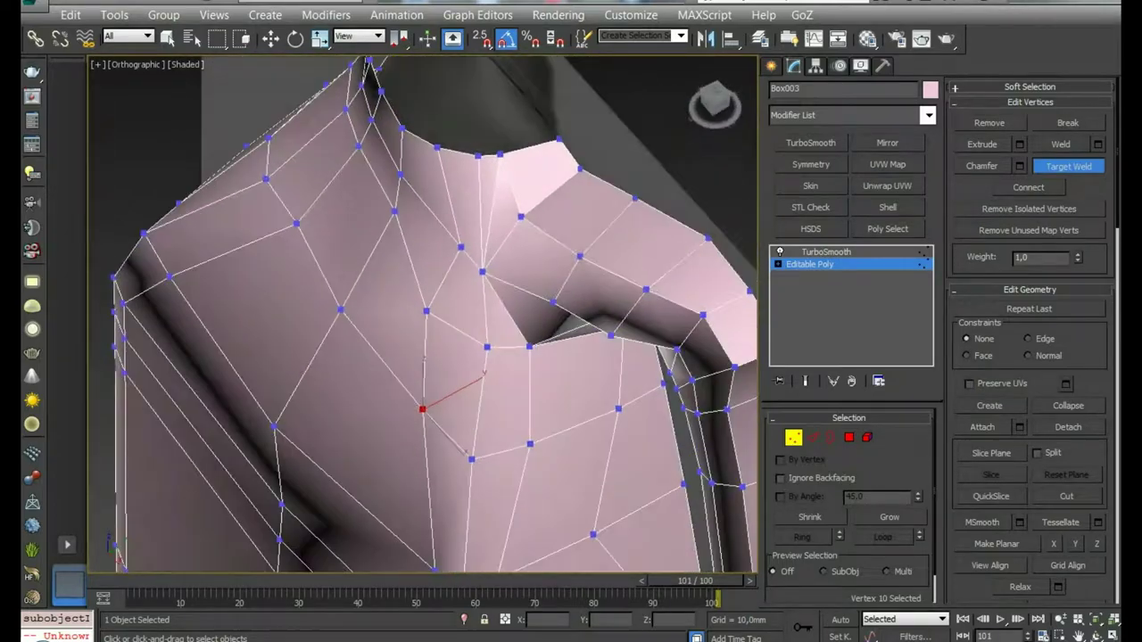
key(w)
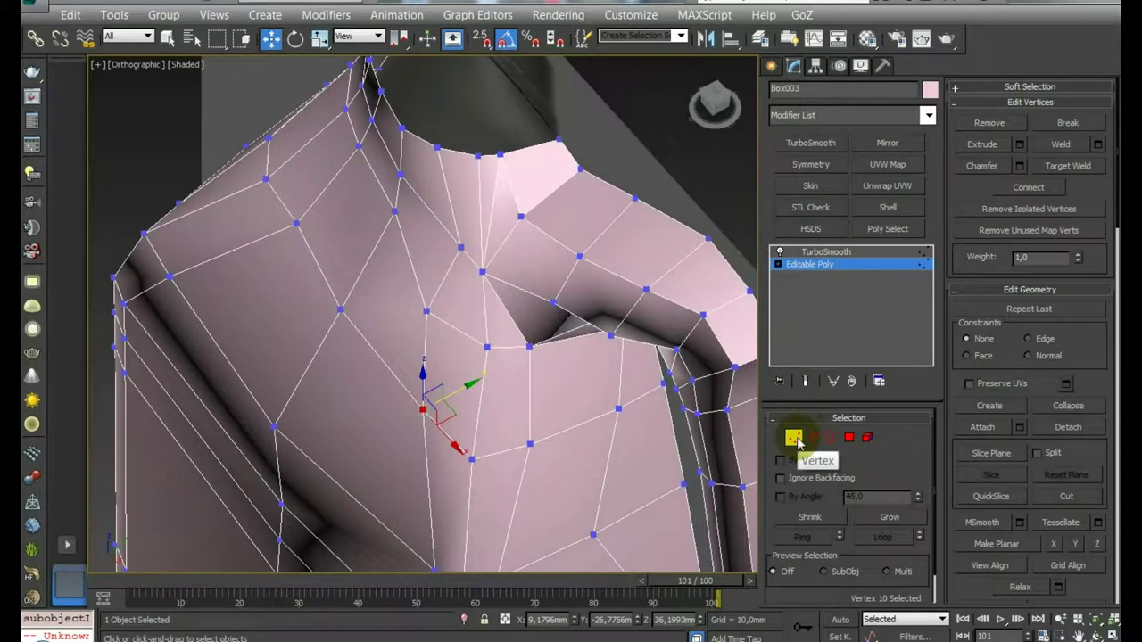
click(808, 381)
alt+middle_drag(446, 312, 500, 312)
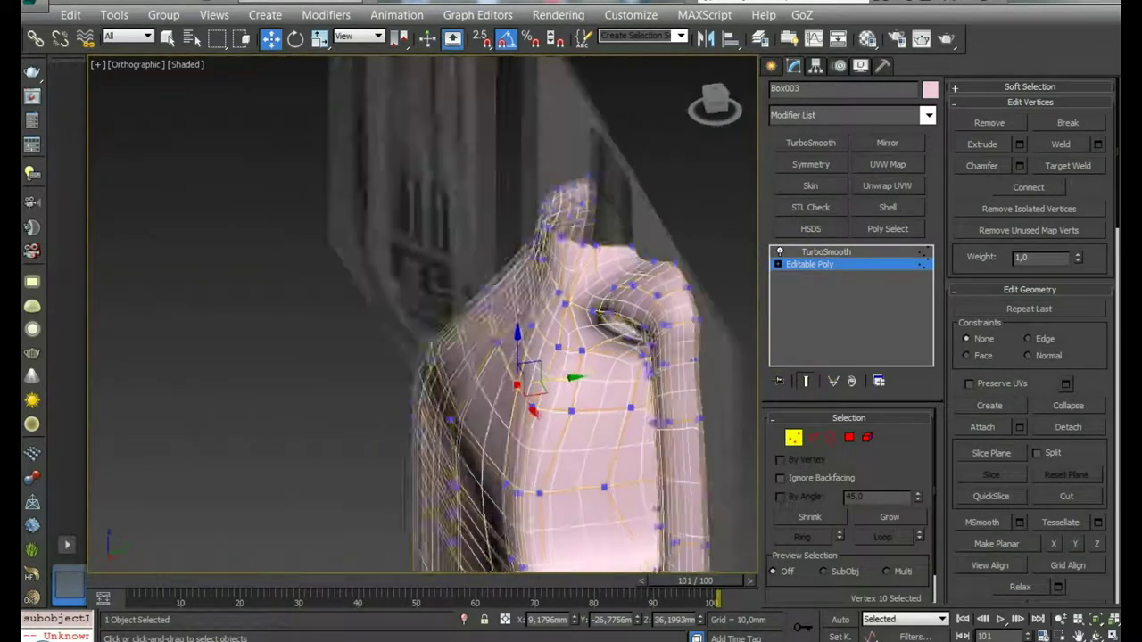
alt+middle_drag(500, 357, 446, 357)
scroll(535, 357, up, 2)
mouse_move(536, 357)
alt+middle_down()
mouse_move(571, 357)
mouse_move(464, 357)
mouse_move(739, 377)
alt+middle_up()
key(alt+x)
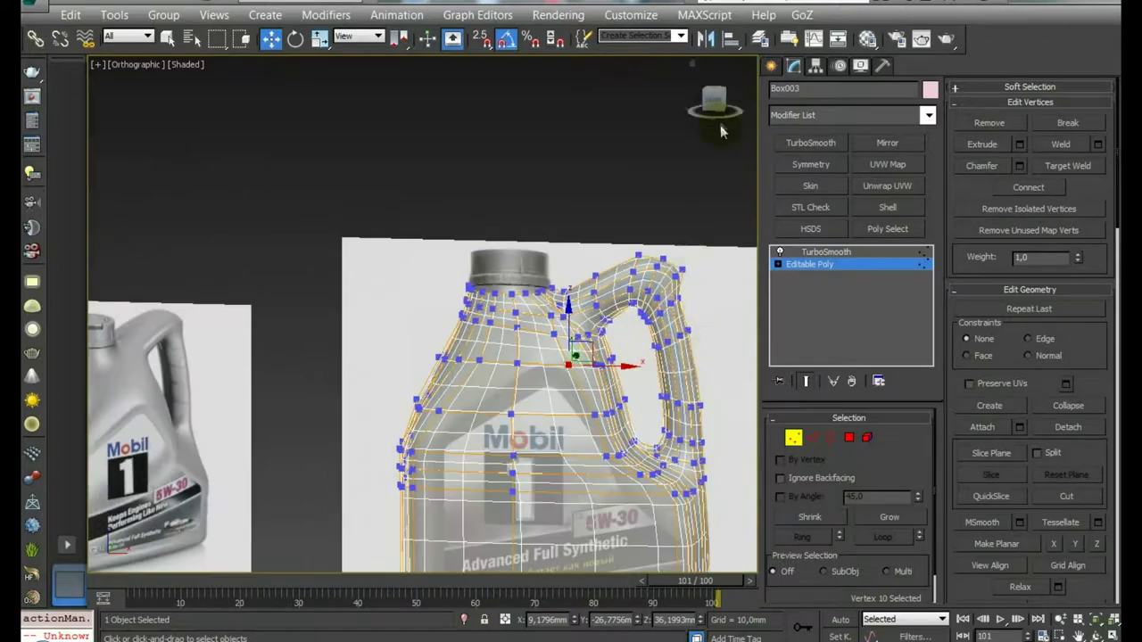
click(712, 105)
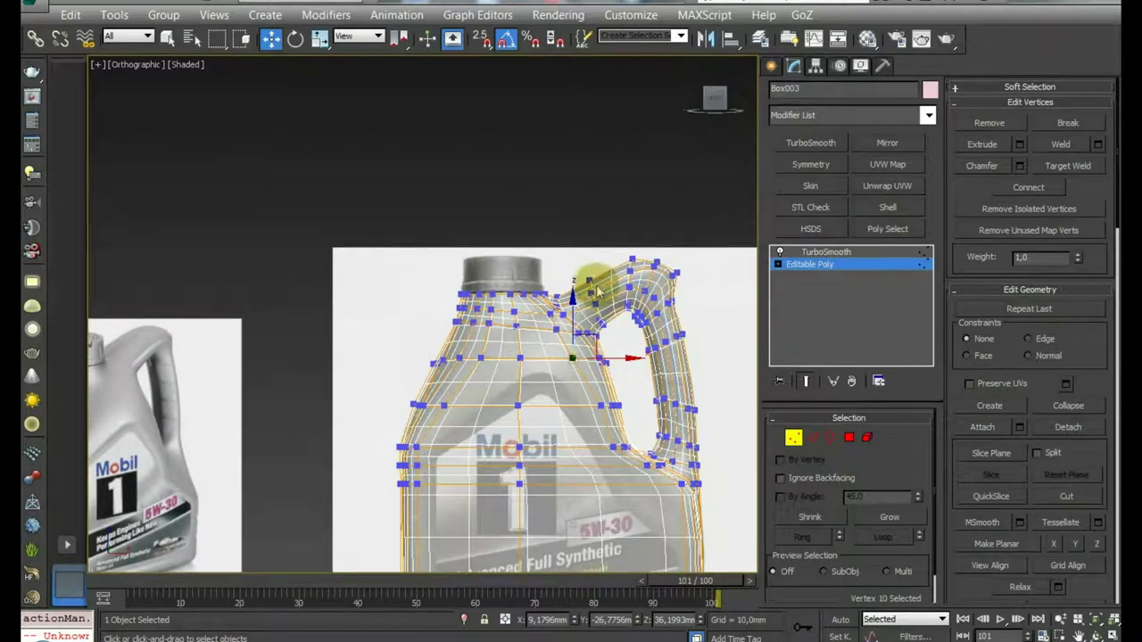
Show the coarse cage at vertex level and zoom in on the neck, shoulder and handle.
click(793, 437)
scroll(535, 280, up, 2)
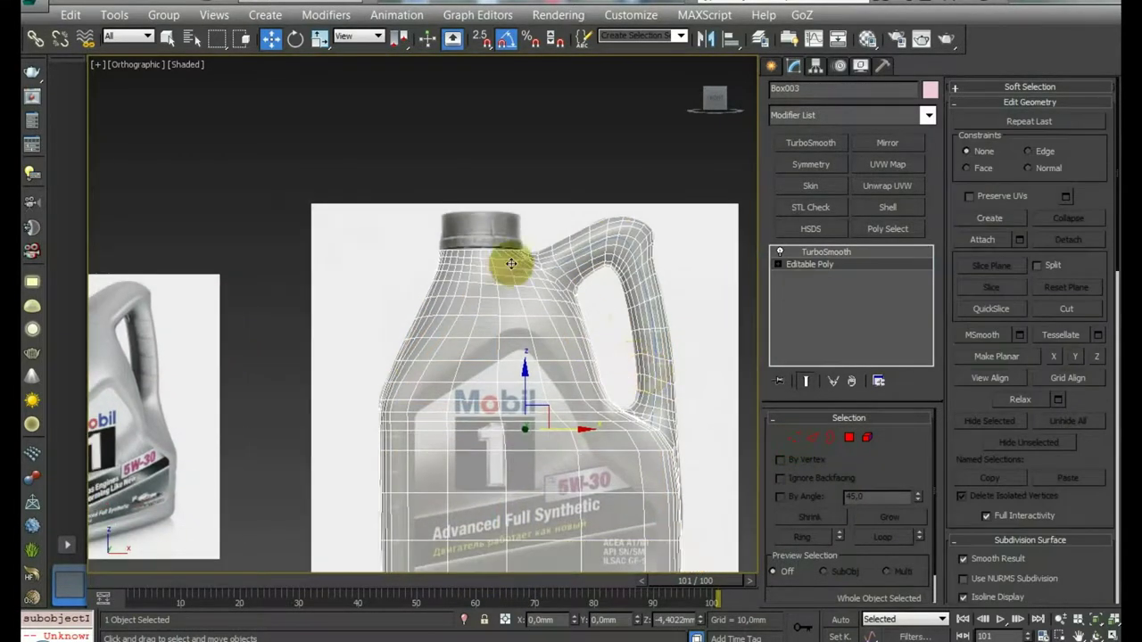
scroll(497, 257, up, 5)
scroll(498, 257, down, 2)
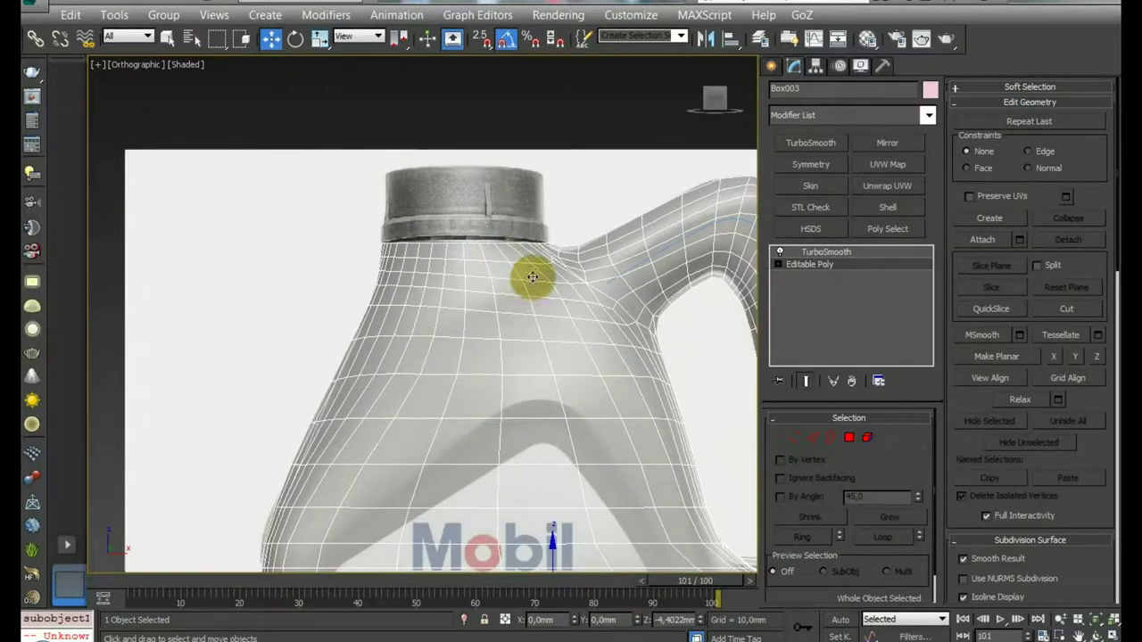
alt+middle_drag(532, 277, 699, 282)
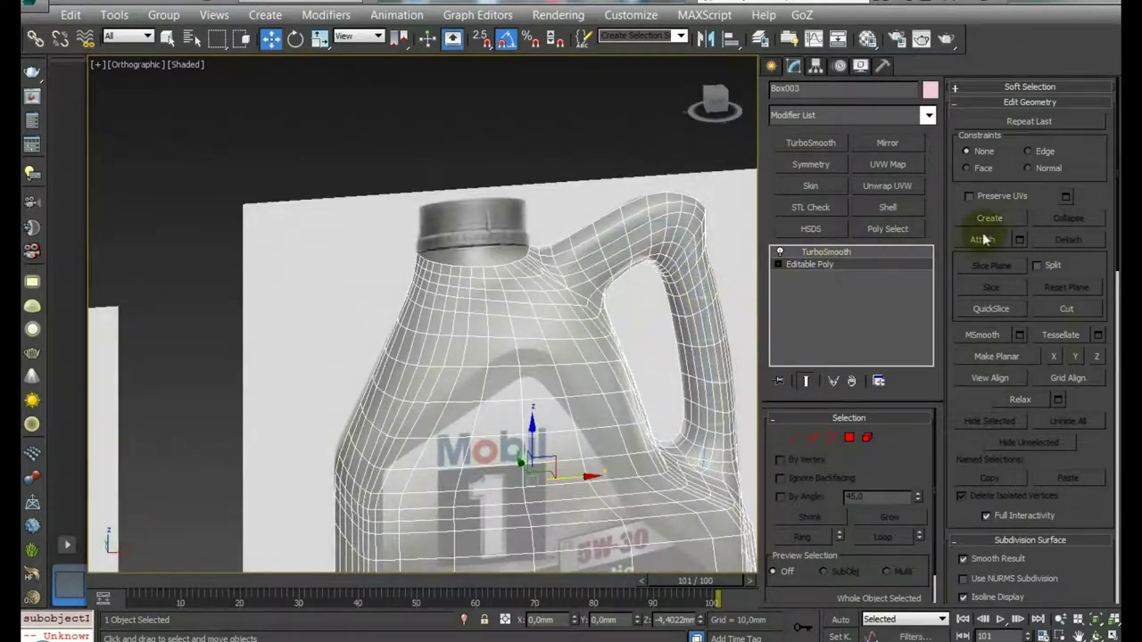
click(806, 381)
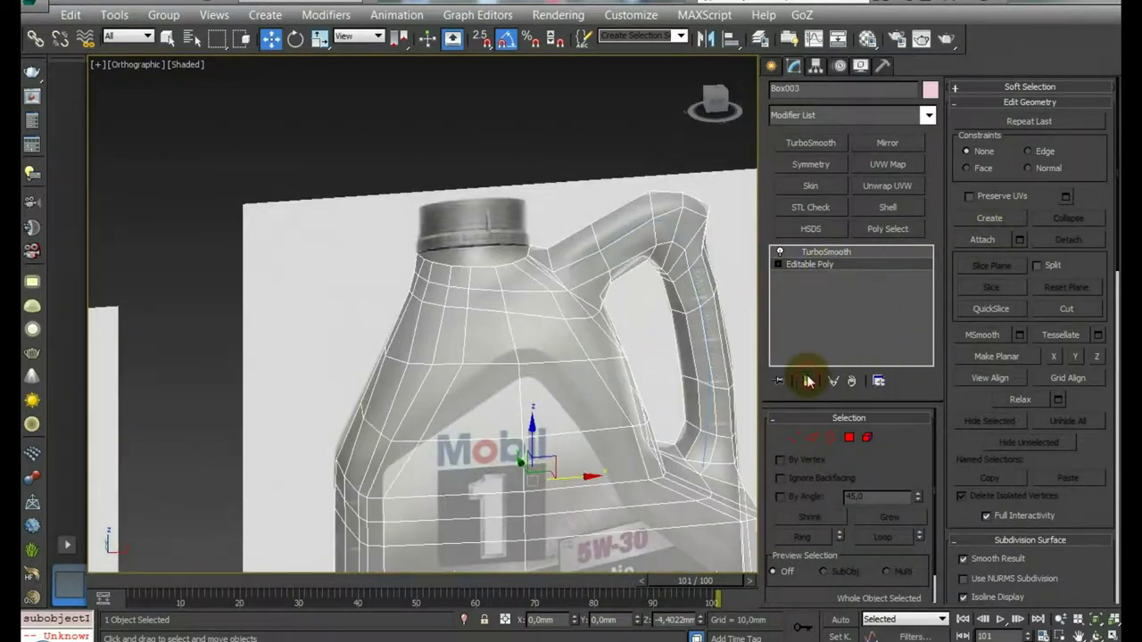
click(793, 437)
mouse_move(615, 339)
alt+middle_down()
mouse_move(571, 375)
mouse_move(660, 417)
mouse_move(683, 357)
mouse_move(684, 377)
mouse_move(581, 411)
mouse_move(614, 416)
mouse_move(498, 418)
mouse_move(532, 377)
mouse_move(612, 375)
mouse_move(616, 361)
alt+middle_up()
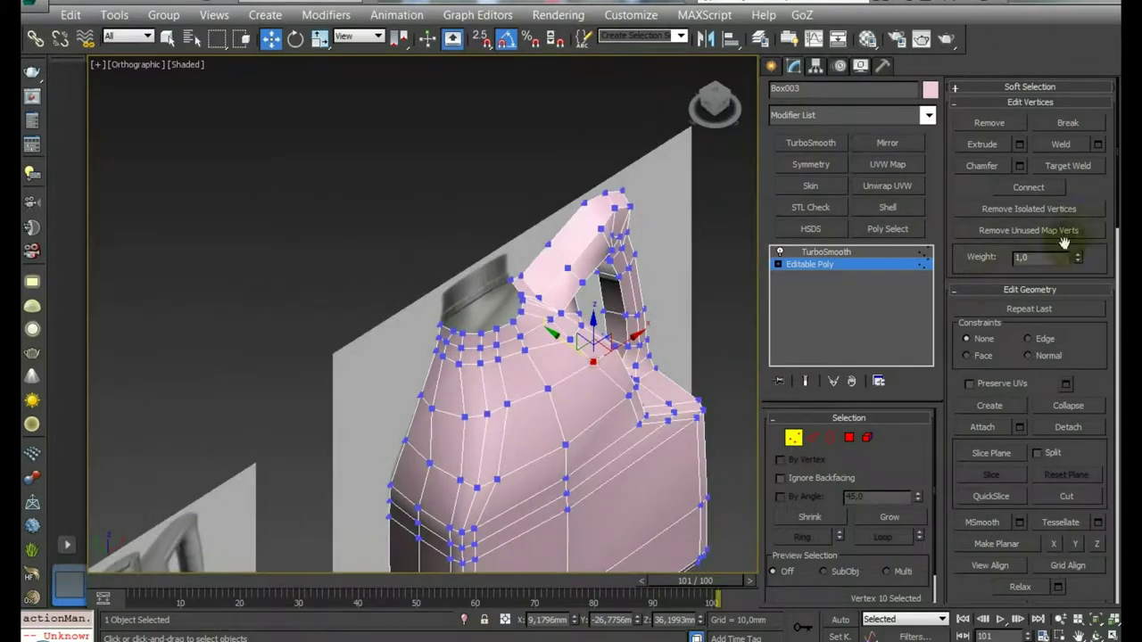
mouse_move(604, 434)
alt+middle_down()
mouse_move(581, 395)
mouse_move(646, 385)
mouse_move(557, 355)
mouse_move(591, 390)
mouse_move(395, 368)
mouse_move(483, 408)
mouse_move(402, 390)
mouse_move(523, 389)
mouse_move(535, 294)
alt+middle_up()
scroll(523, 389, up, 2)
scroll(670, 190, up, 3)
alt+middle_drag(670, 191, 642, 246)
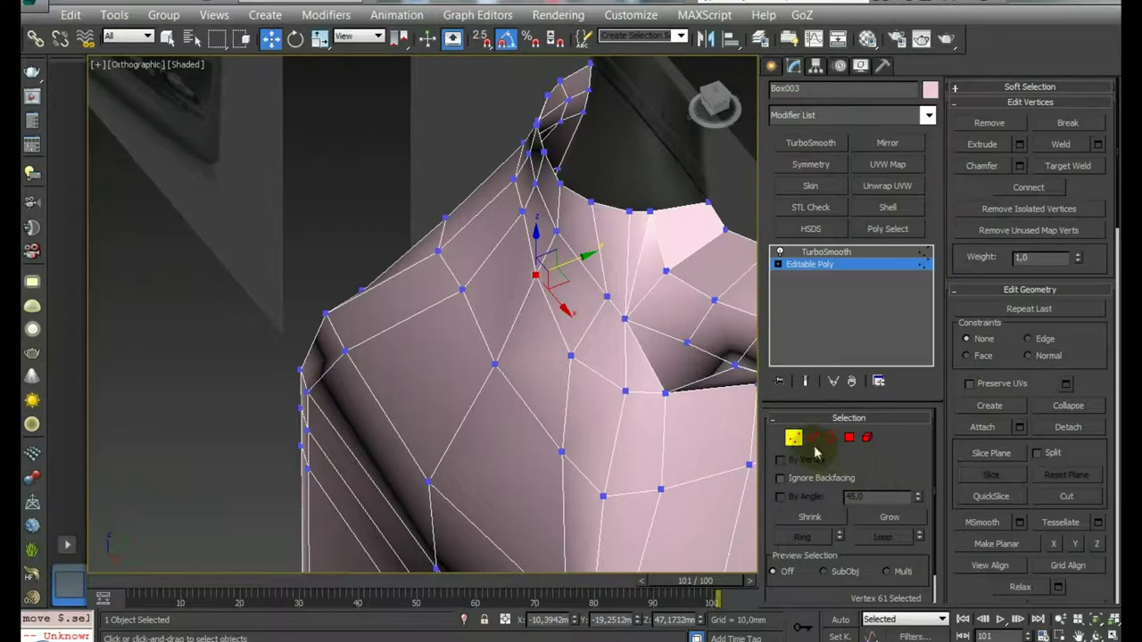
Remove the edge beside the bottle's neck in Edge mode.
click(811, 439)
click(632, 278)
click(640, 256)
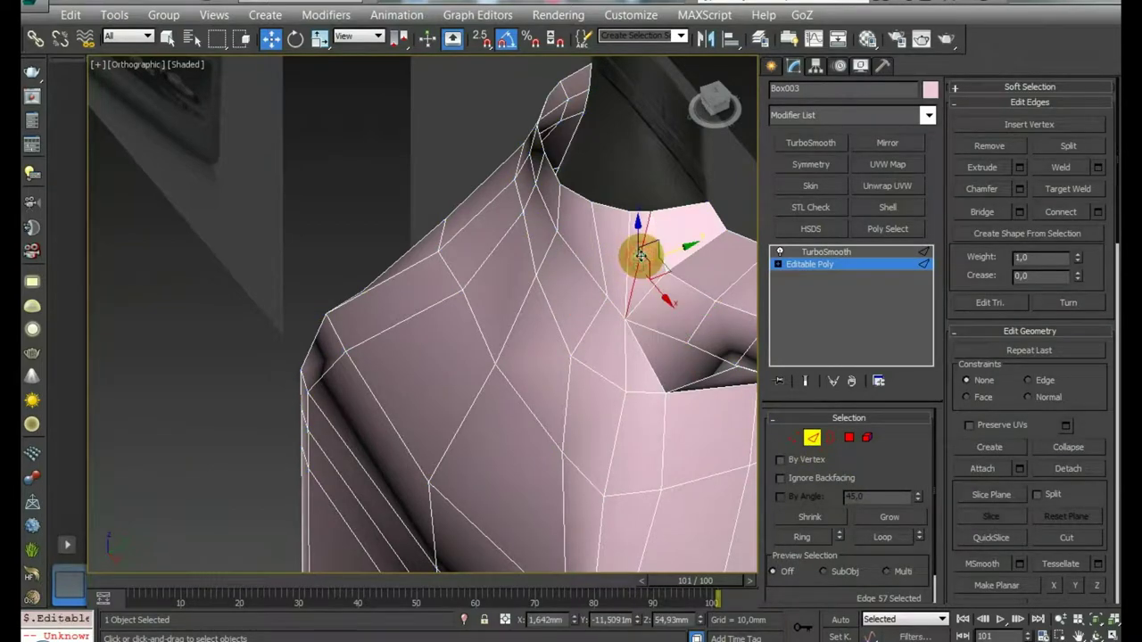
click(992, 146)
alt+middle_drag(536, 312, 571, 294)
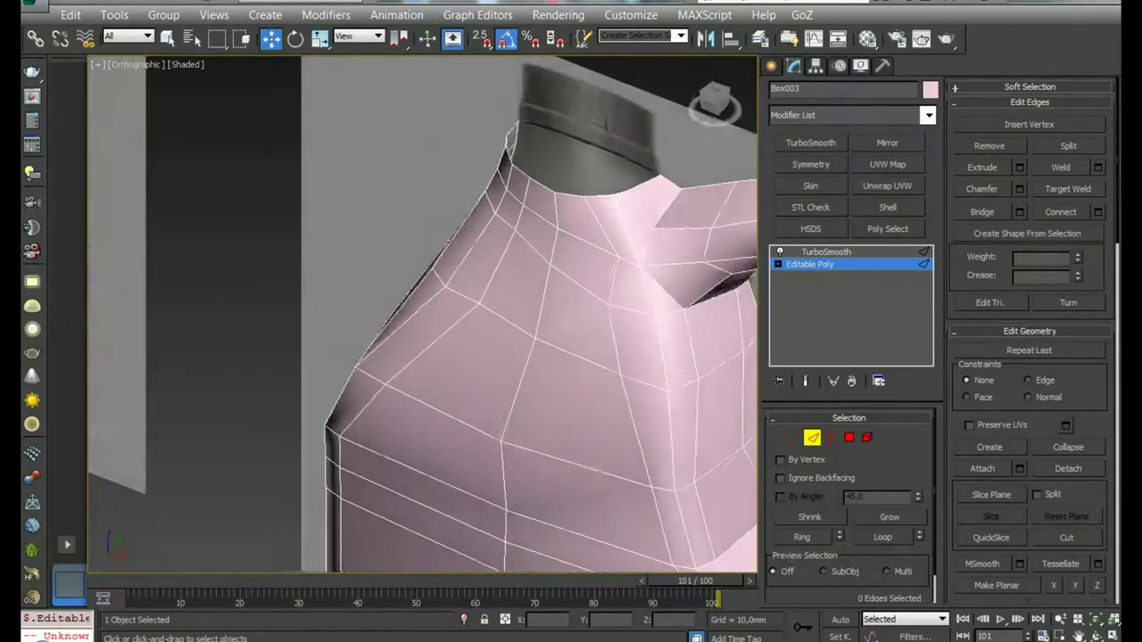
mouse_move(678, 263)
alt+middle_down()
mouse_move(695, 258)
mouse_move(789, 311)
alt+middle_up()
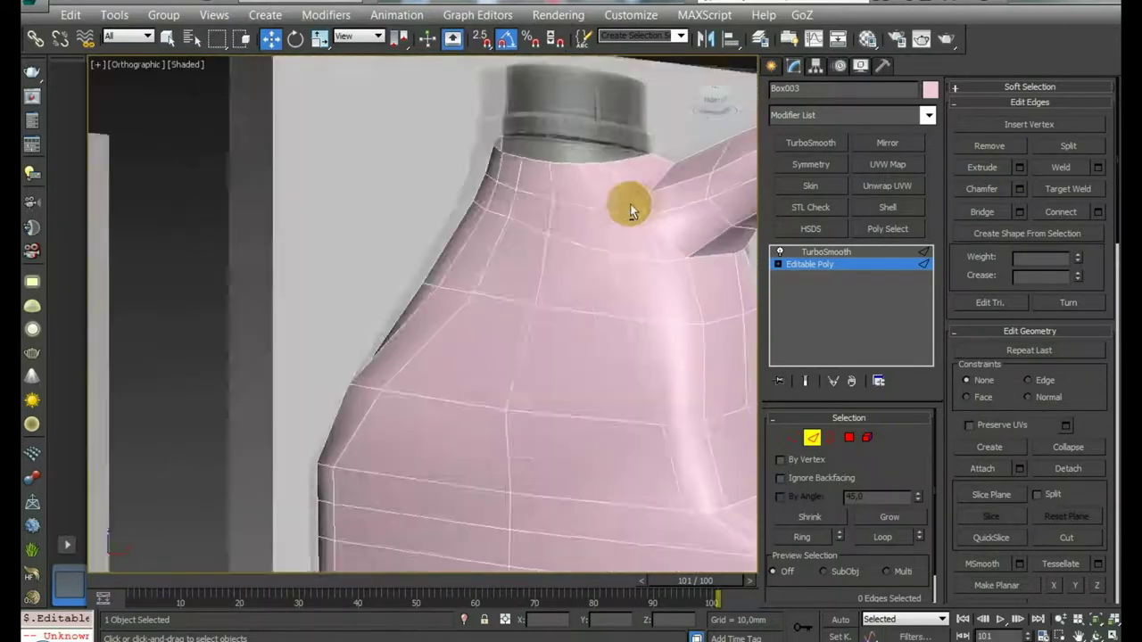
Cut a new edge across the shoulder faces in Vertex mode.
click(791, 438)
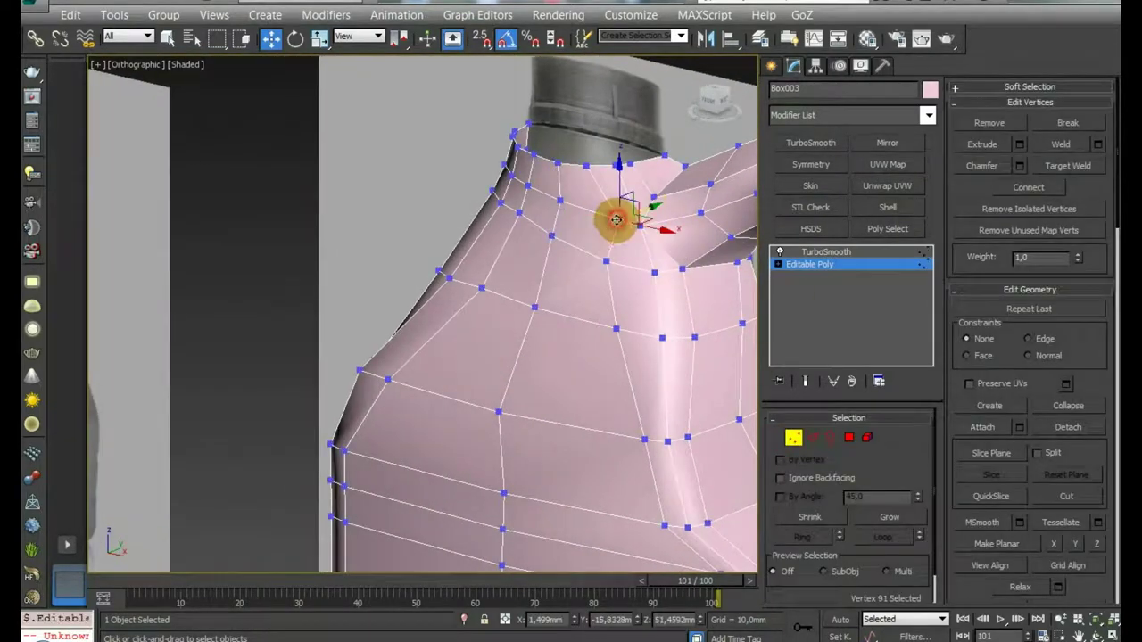
alt+middle_drag(637, 224, 575, 278)
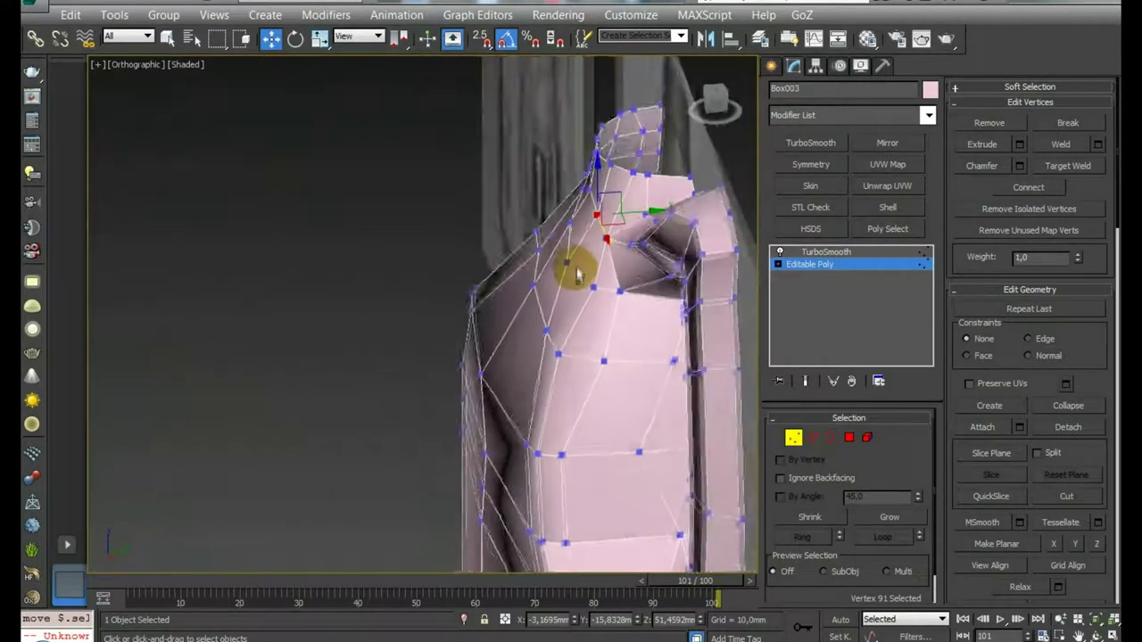
alt+middle_drag(575, 278, 607, 311)
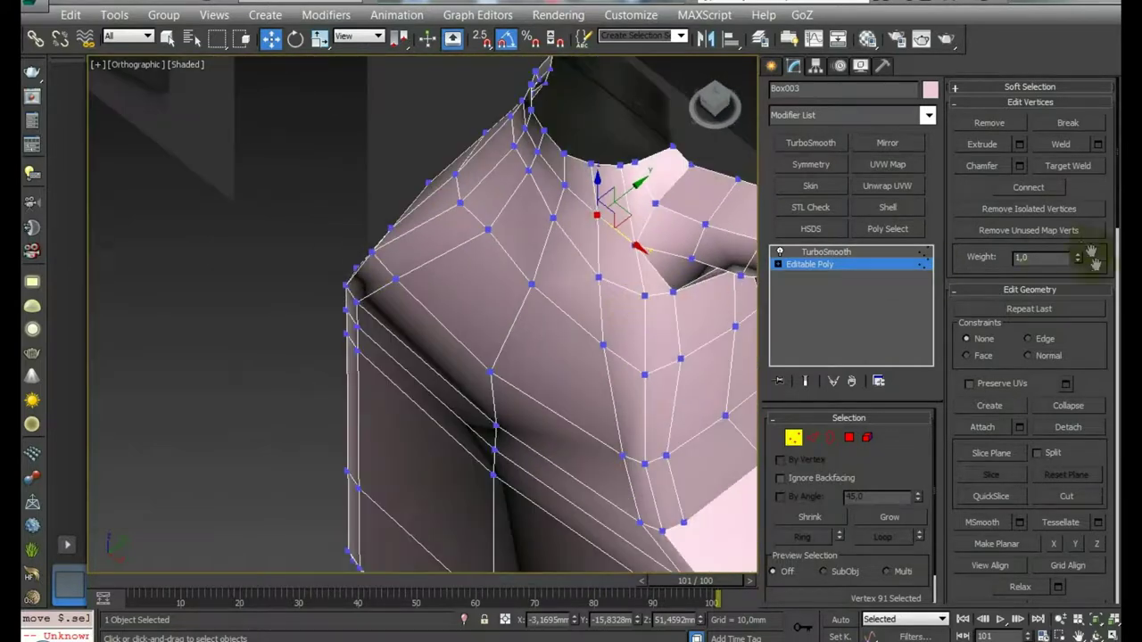
click(1069, 497)
click(501, 231)
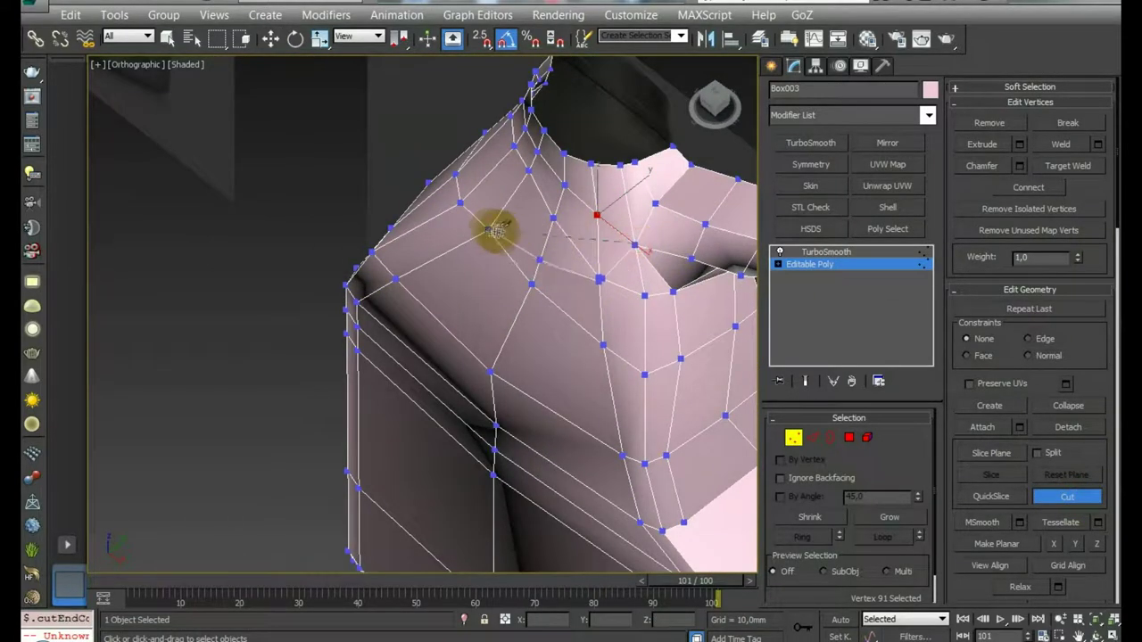
mouse_move(311, 191)
alt+middle_down()
mouse_move(576, 250)
mouse_move(566, 253)
mouse_move(708, 208)
mouse_move(713, 224)
mouse_move(635, 260)
mouse_move(678, 232)
alt+middle_up()
right_click(567, 253)
Try a chamfer on three edges below the neck, then cancel it.
click(1055, 168)
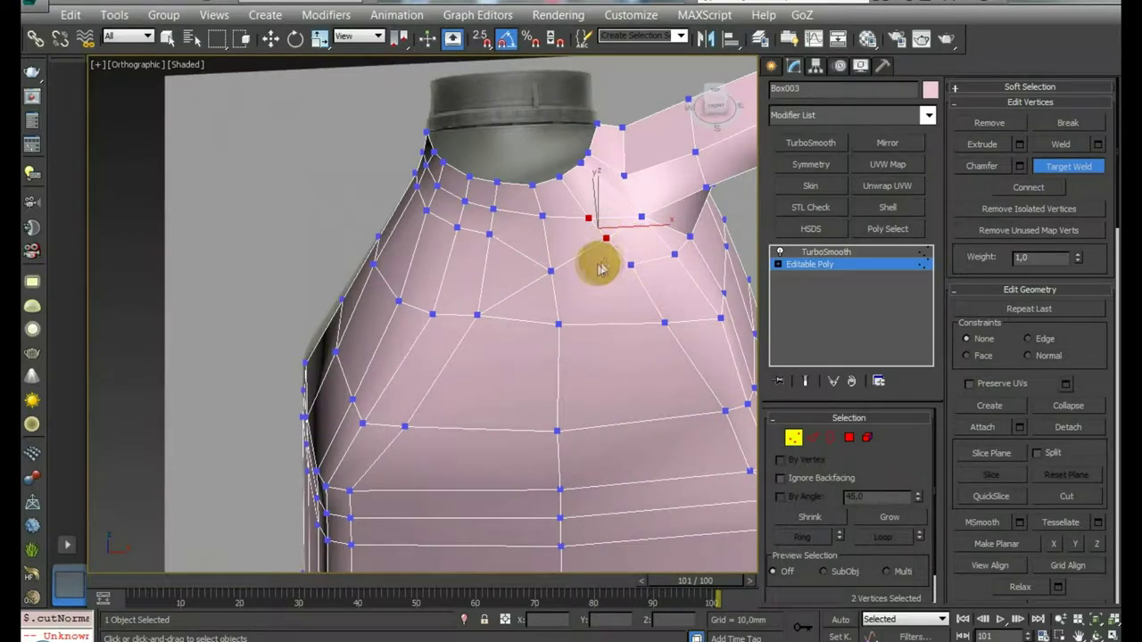
mouse_move(589, 270)
alt+middle_down()
mouse_move(684, 255)
mouse_move(721, 214)
mouse_move(635, 249)
mouse_move(660, 236)
alt+middle_up()
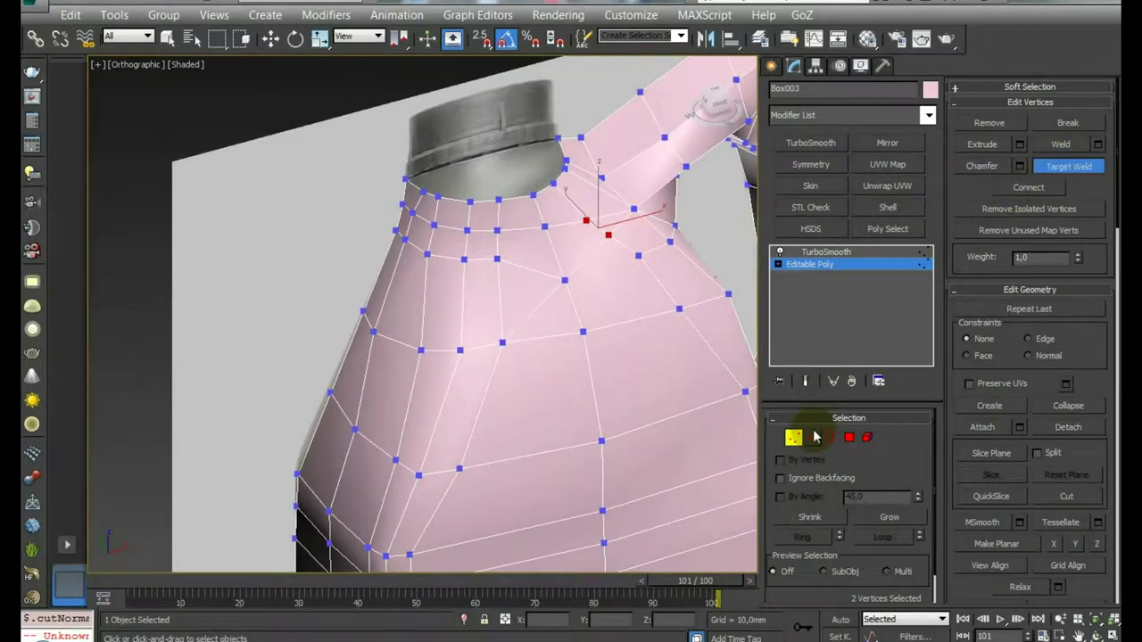
click(814, 437)
key(w)
click(581, 255)
click(1019, 189)
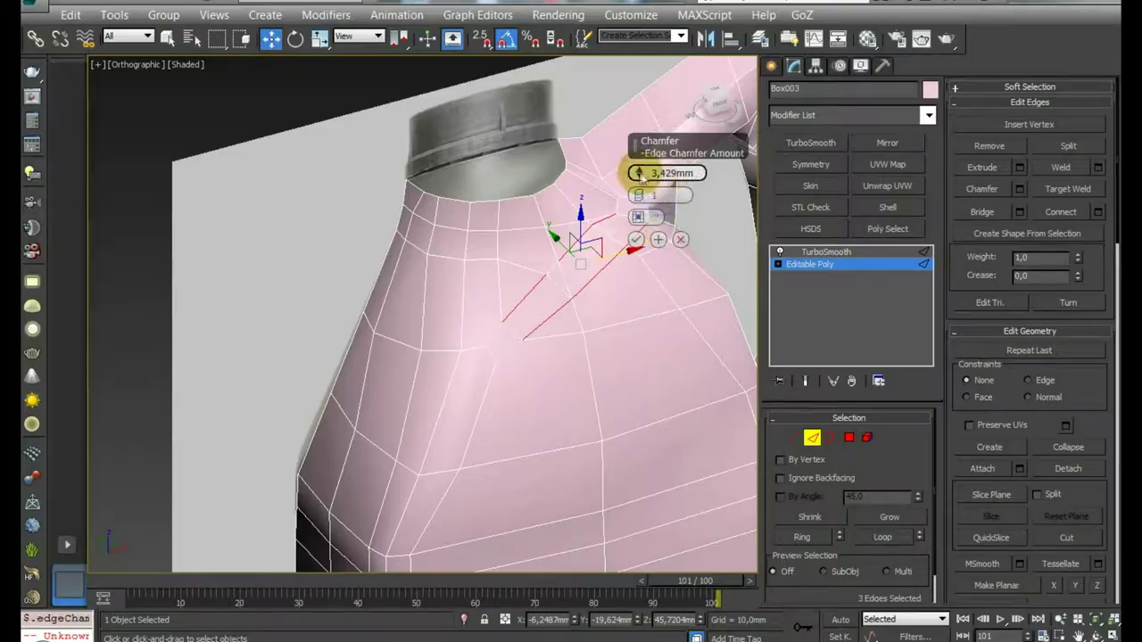
drag(639, 172, 635, 195)
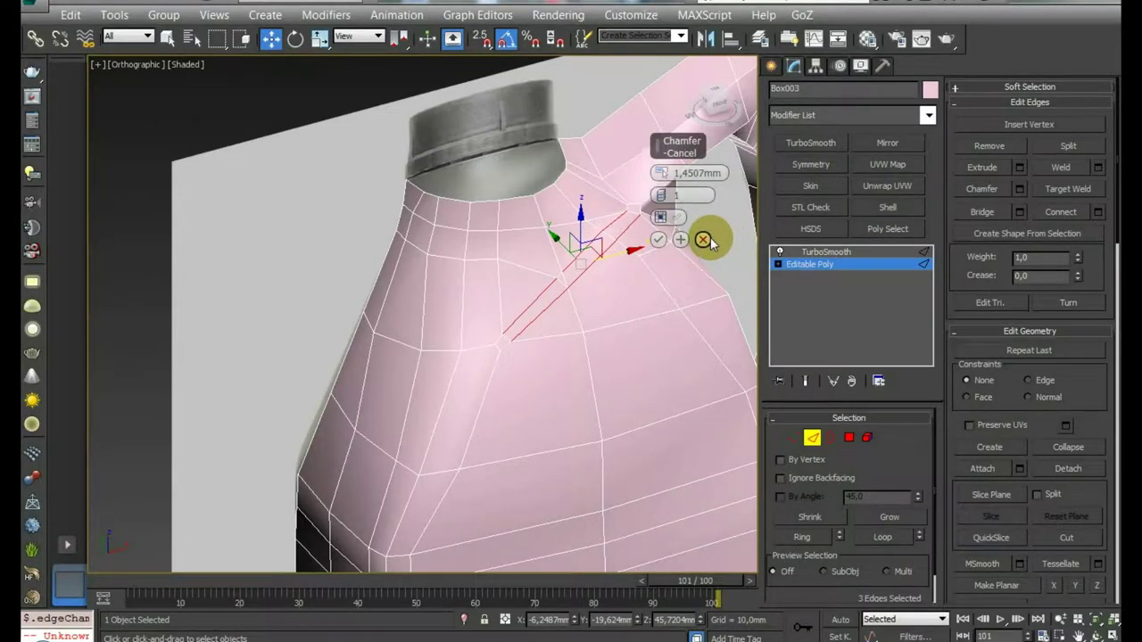
click(703, 239)
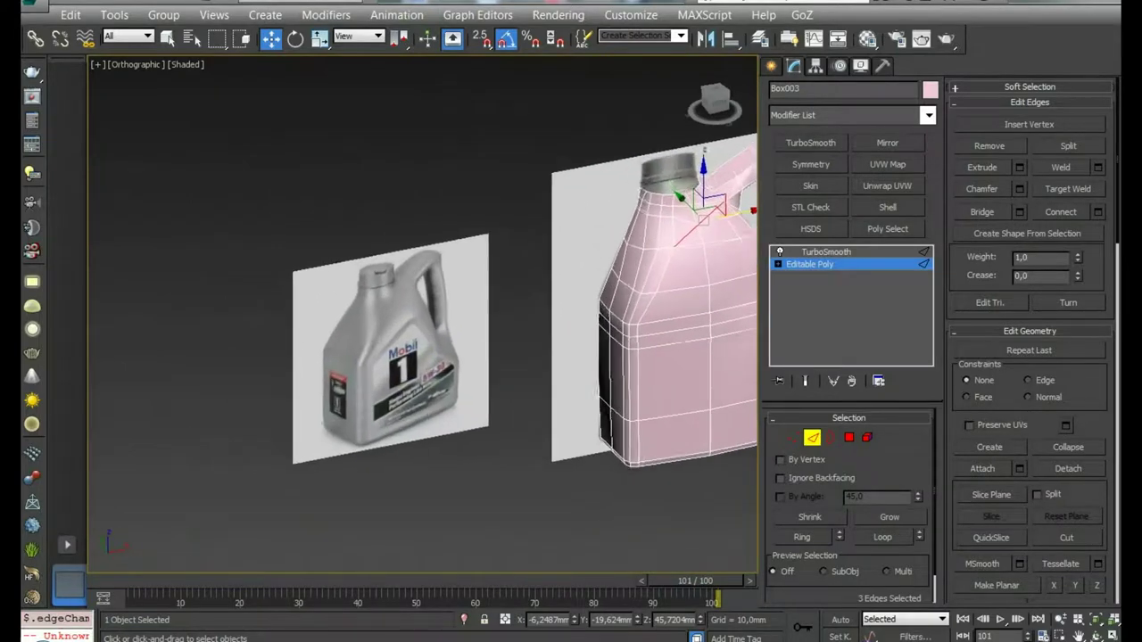
Exit edge editing and toggle Isolate Selection on Plane002 to compare with the reference.
scroll(383, 214, up, 1)
scroll(410, 221, up, 4)
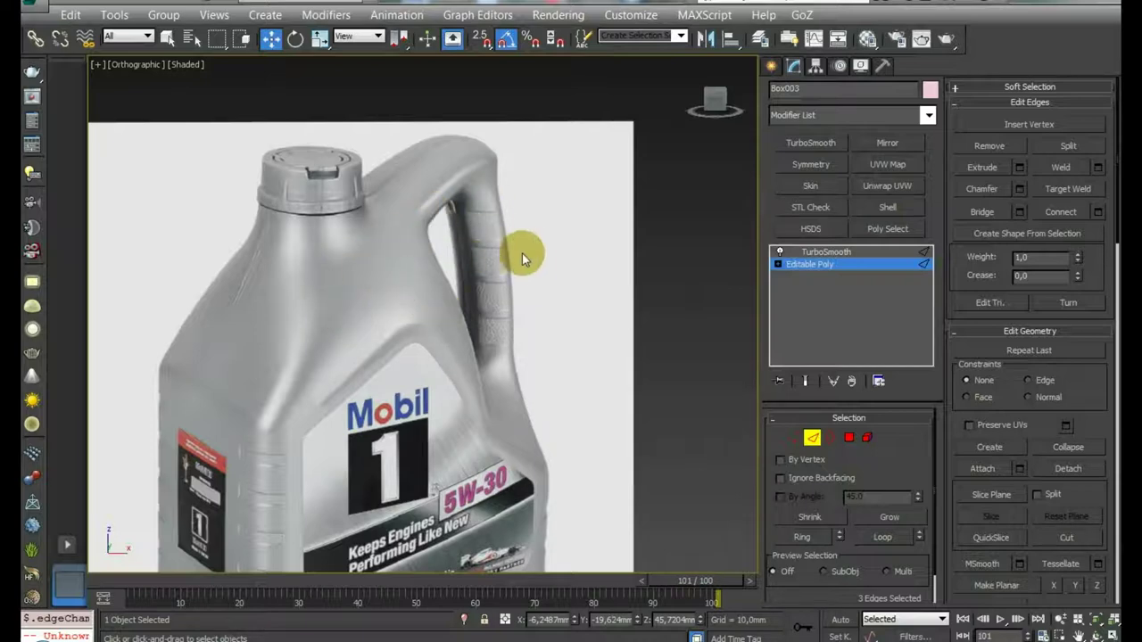
scroll(541, 248, down, 5)
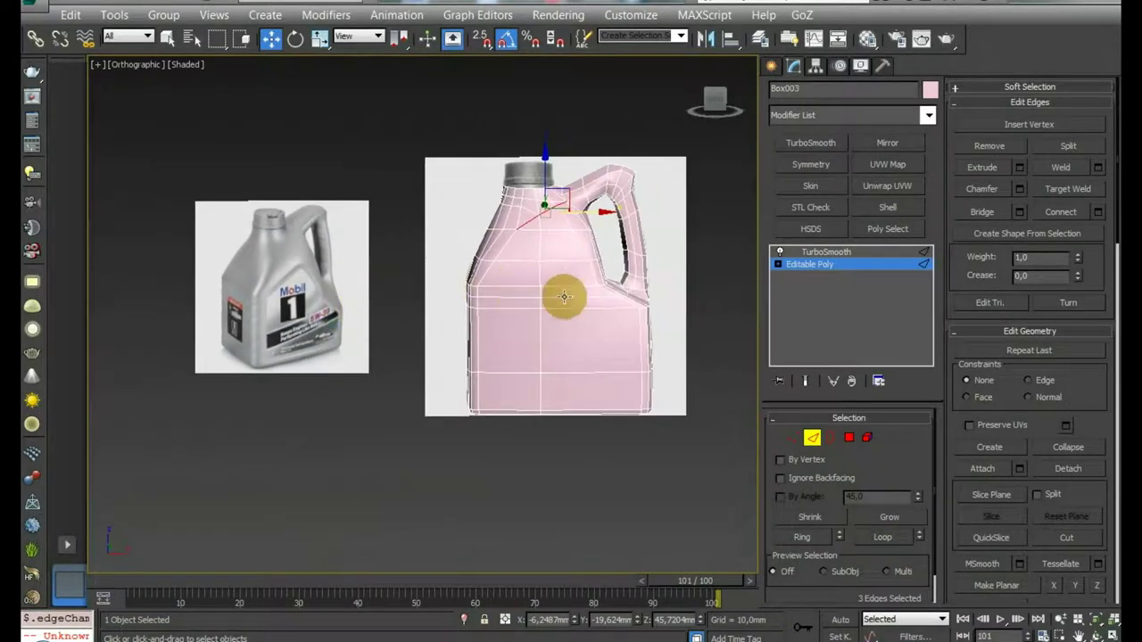
click(812, 437)
click(663, 395)
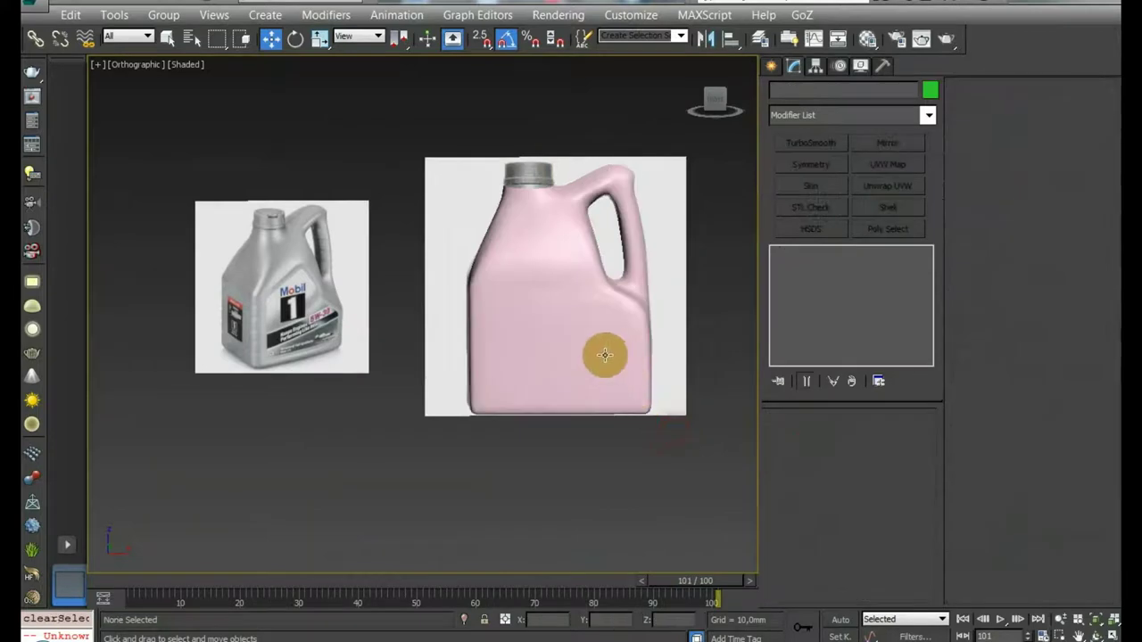
click(602, 349)
click(663, 253)
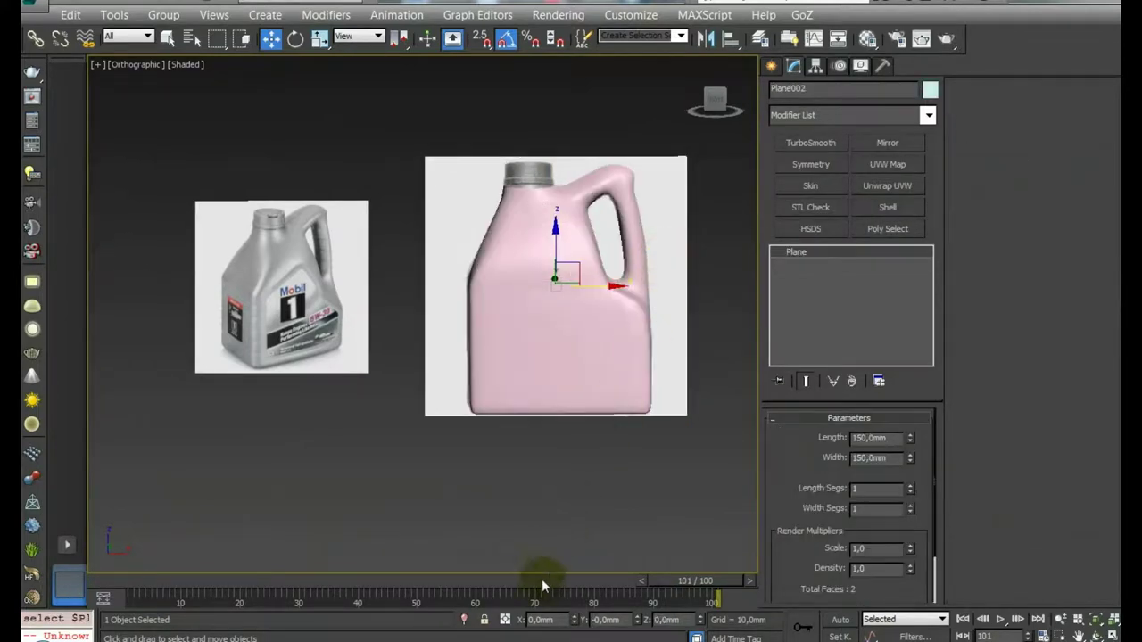
click(465, 620)
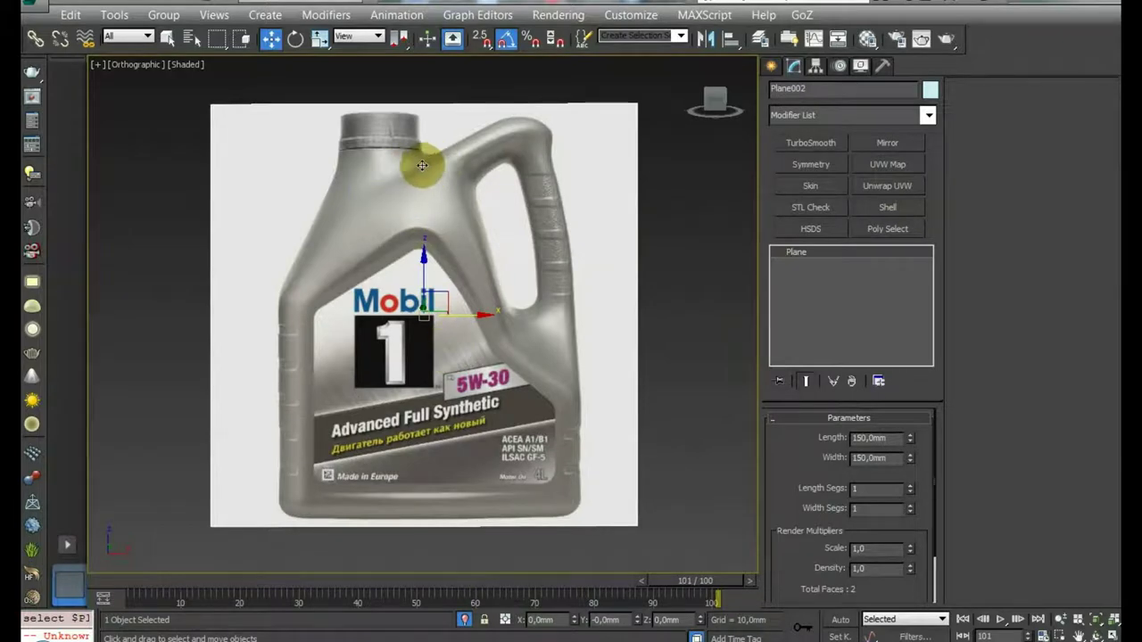
click(463, 620)
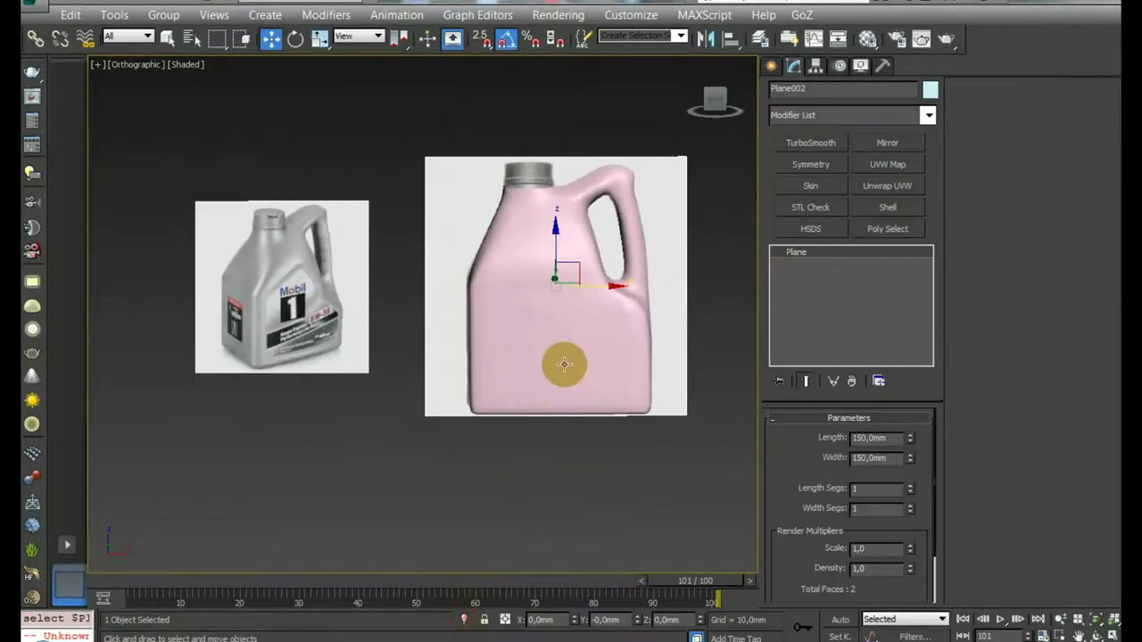
mouse_move(532, 229)
alt+middle_down()
mouse_move(580, 250)
mouse_move(583, 199)
alt+middle_up()
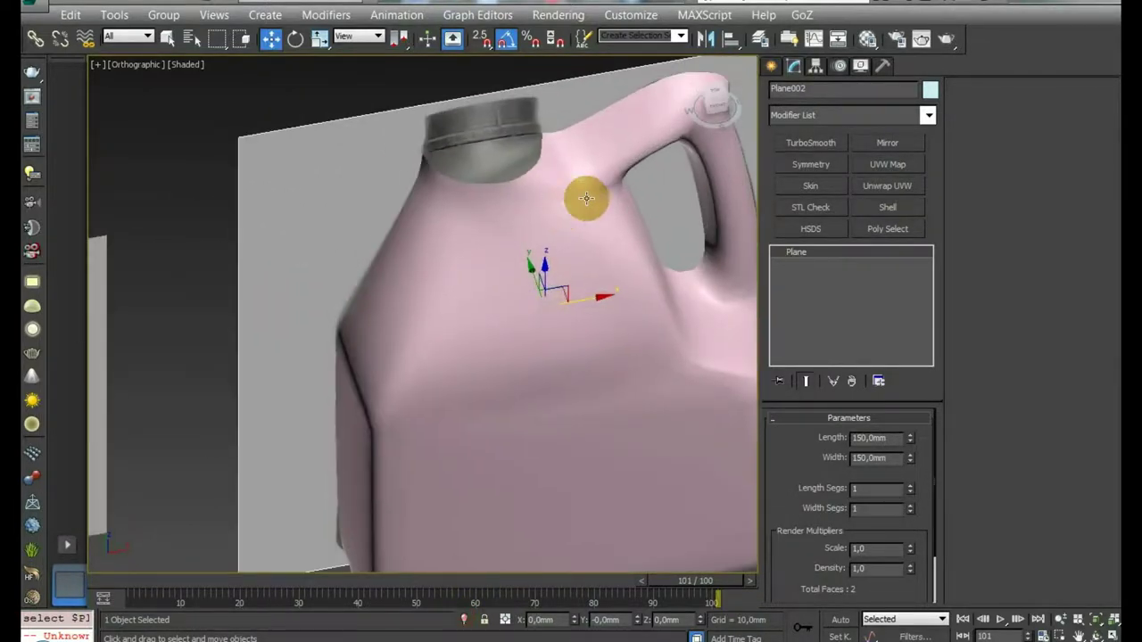
Select Box003, drop to Editable Poly, and select shoulder edges in Edge mode.
click(583, 198)
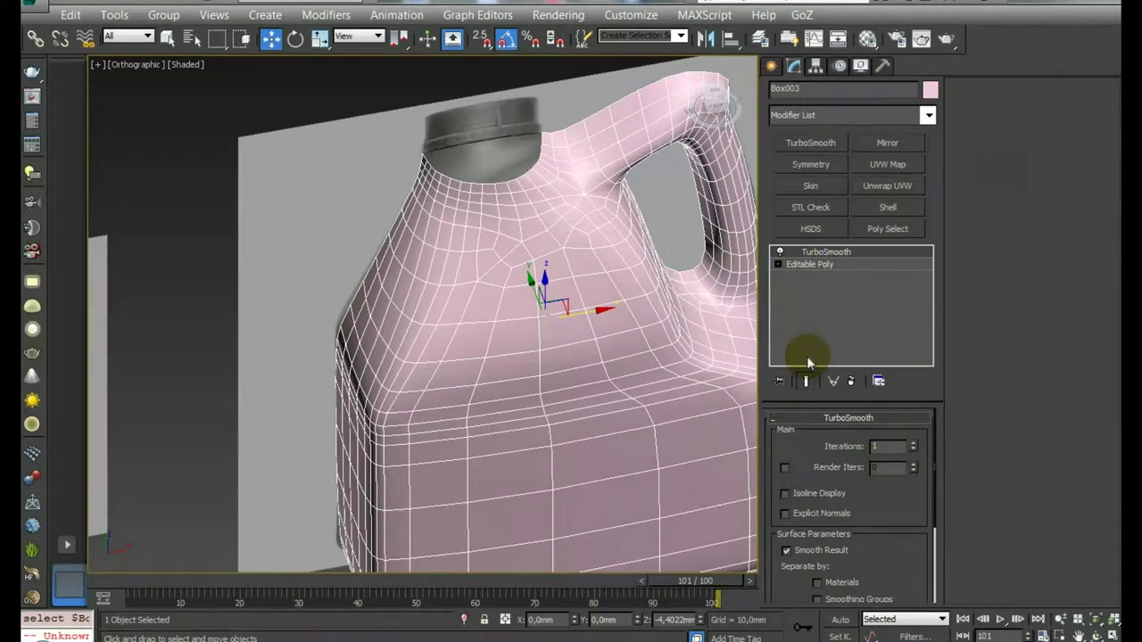
click(809, 265)
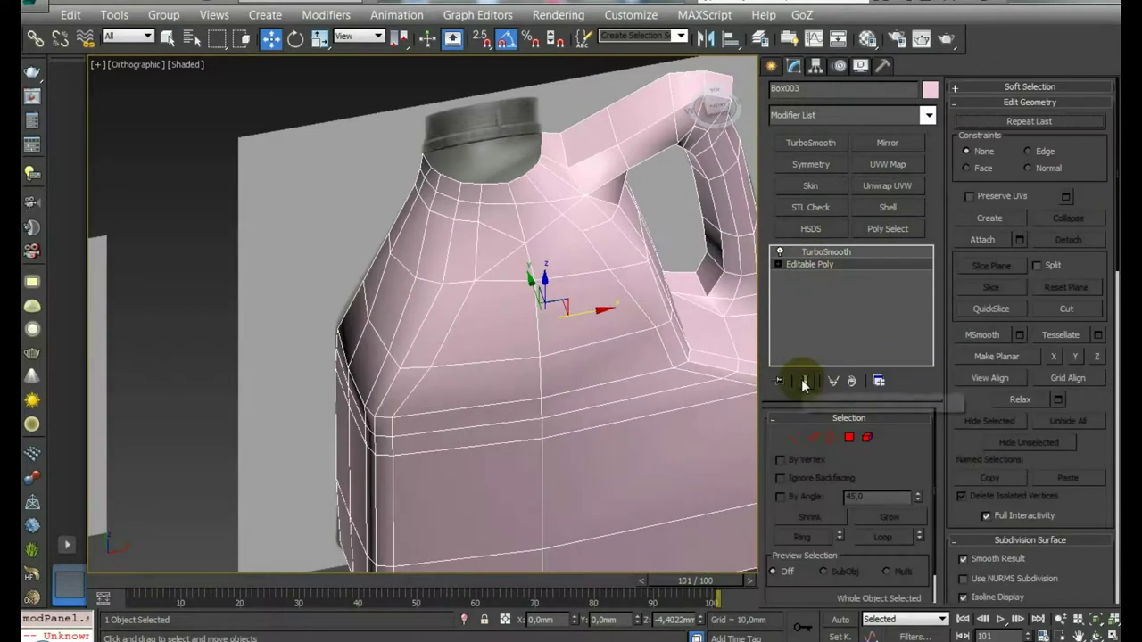
mouse_move(612, 268)
alt+middle_down()
mouse_move(575, 180)
mouse_move(547, 239)
alt+middle_up()
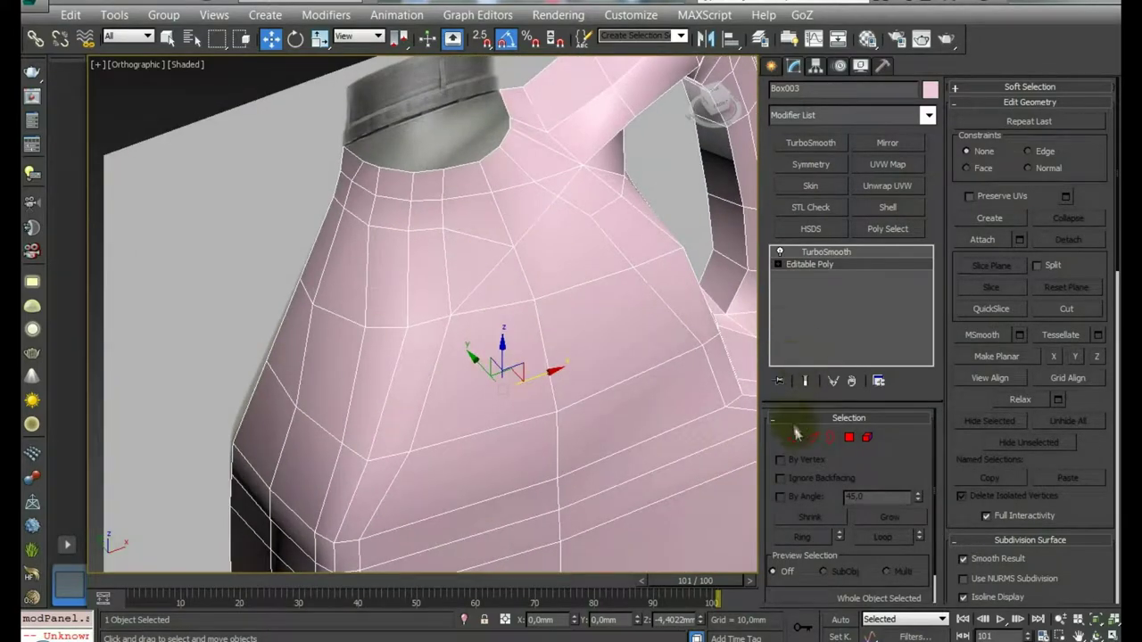
click(812, 437)
click(510, 286)
click(471, 237)
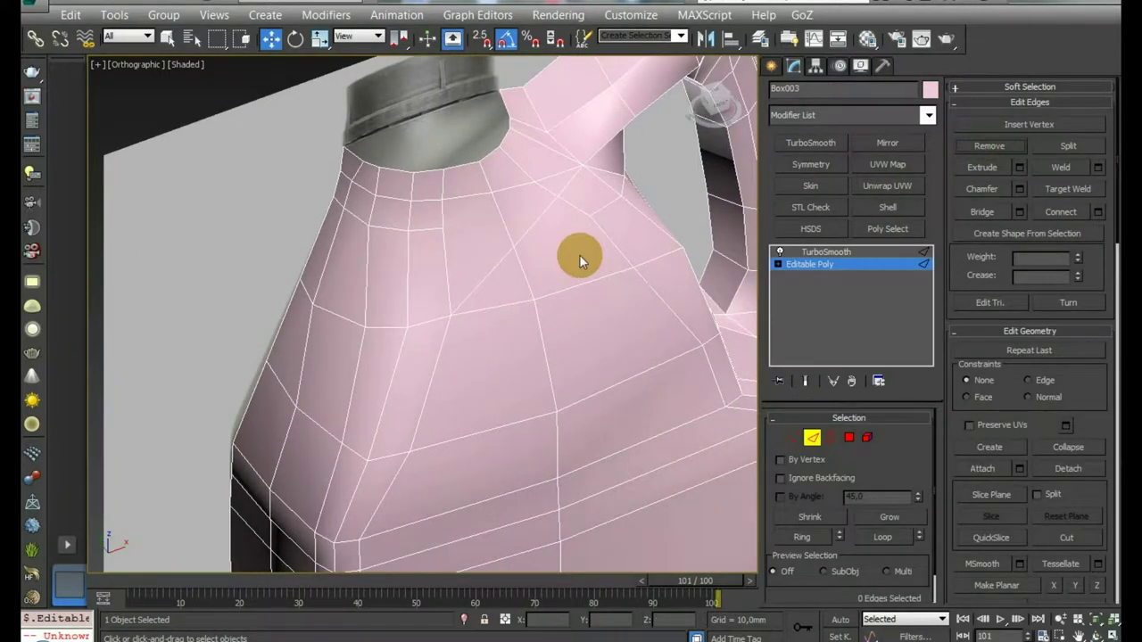
alt+middle_drag(579, 254, 561, 207)
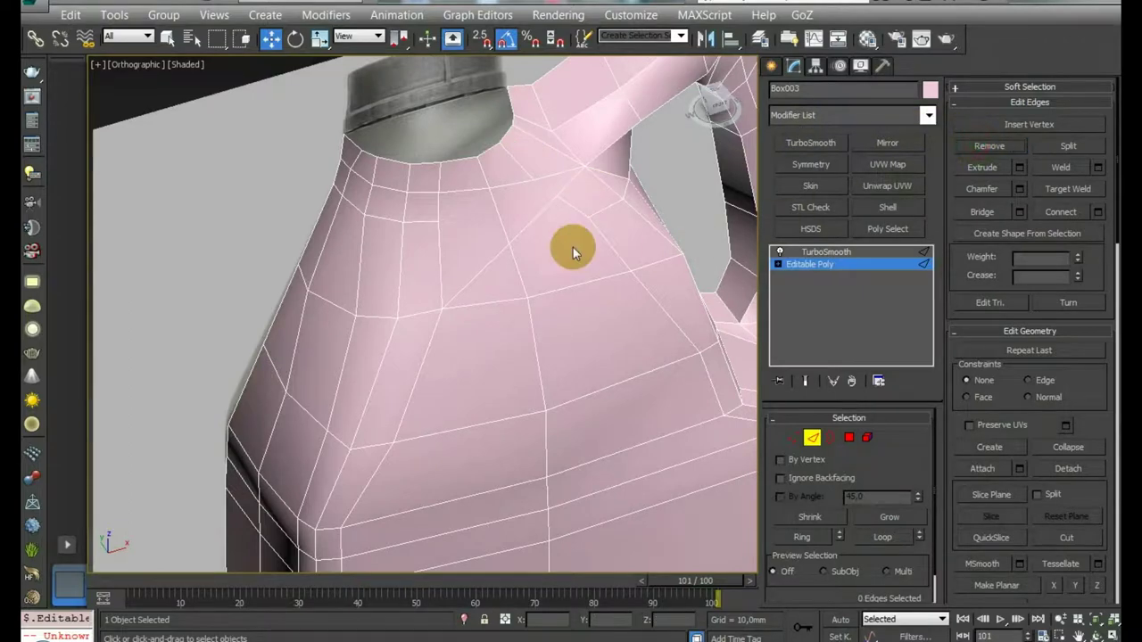
alt+middle_drag(573, 247, 665, 210)
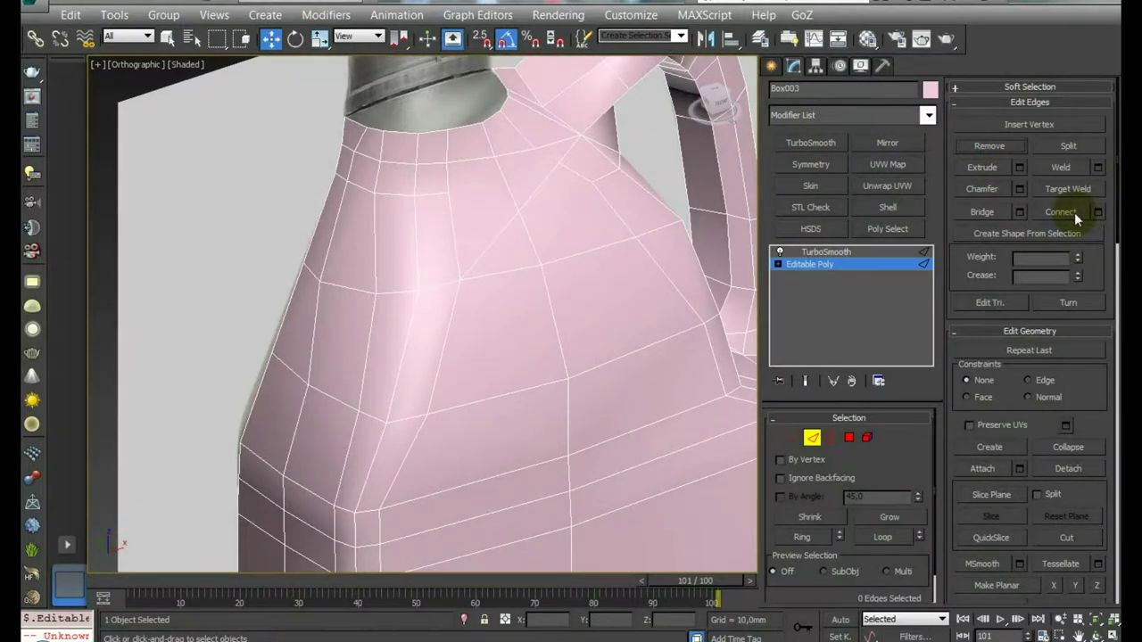
Cut a short new edge on the shoulder in Vertex mode.
click(793, 438)
click(1067, 496)
click(556, 167)
click(535, 147)
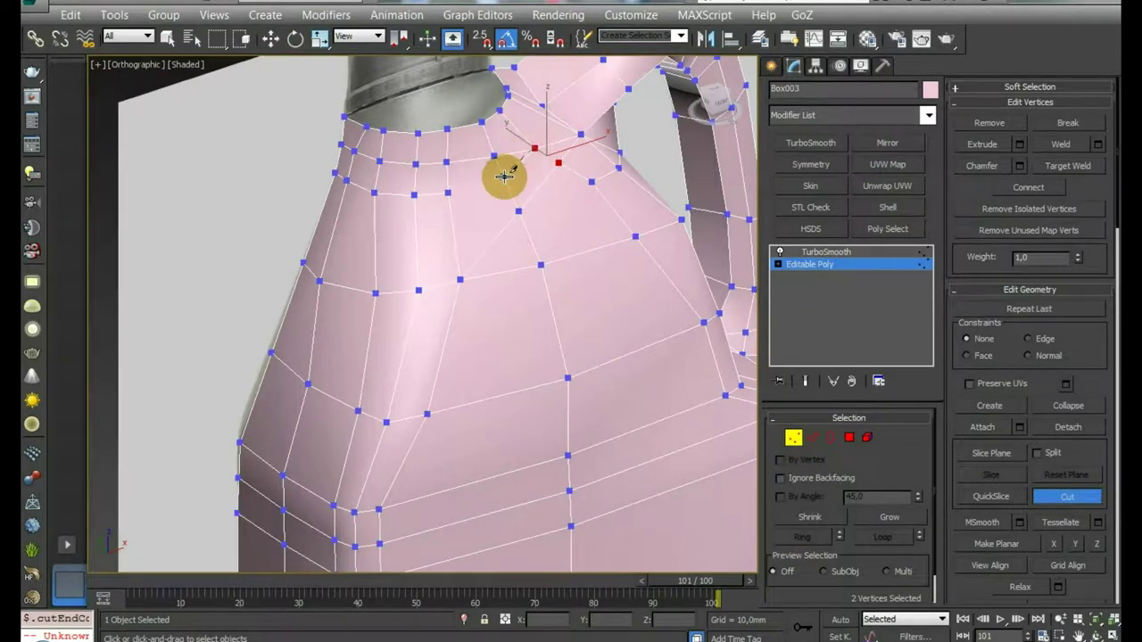
right_click(565, 235)
mouse_move(566, 235)
alt+middle_down()
mouse_move(589, 237)
mouse_move(612, 206)
mouse_move(608, 220)
alt+middle_up()
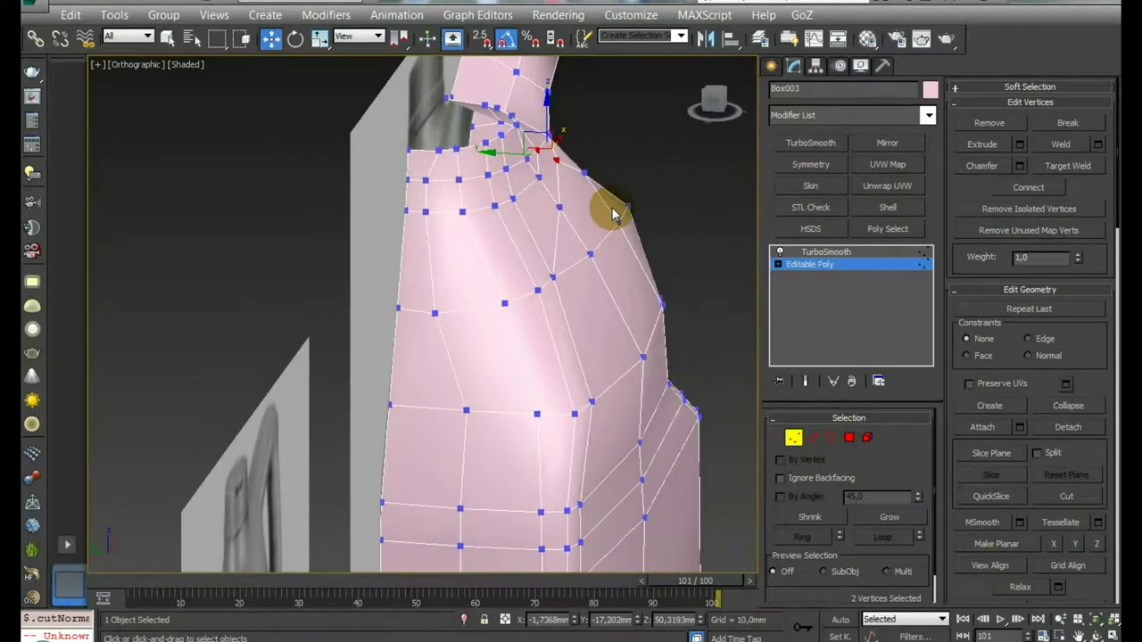
Select two shoulder edges and nudge them slightly along Y.
click(812, 437)
click(555, 250)
ctrl+click(556, 187)
scroll(596, 151, up, 3)
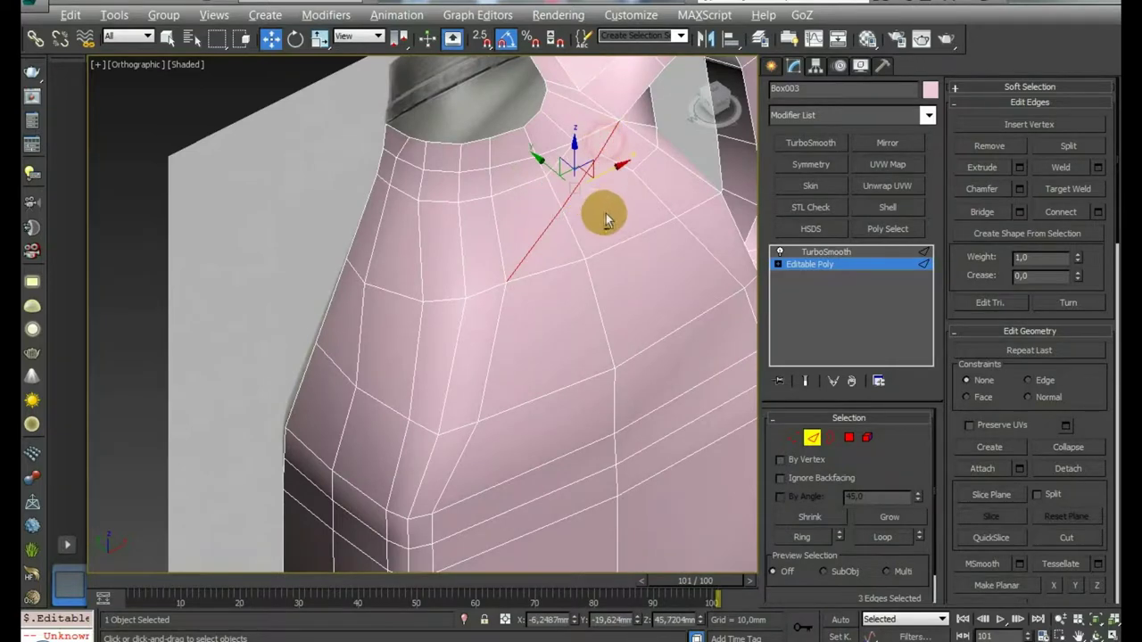
alt+middle_drag(601, 214, 674, 209)
alt+middle_drag(622, 303, 625, 295)
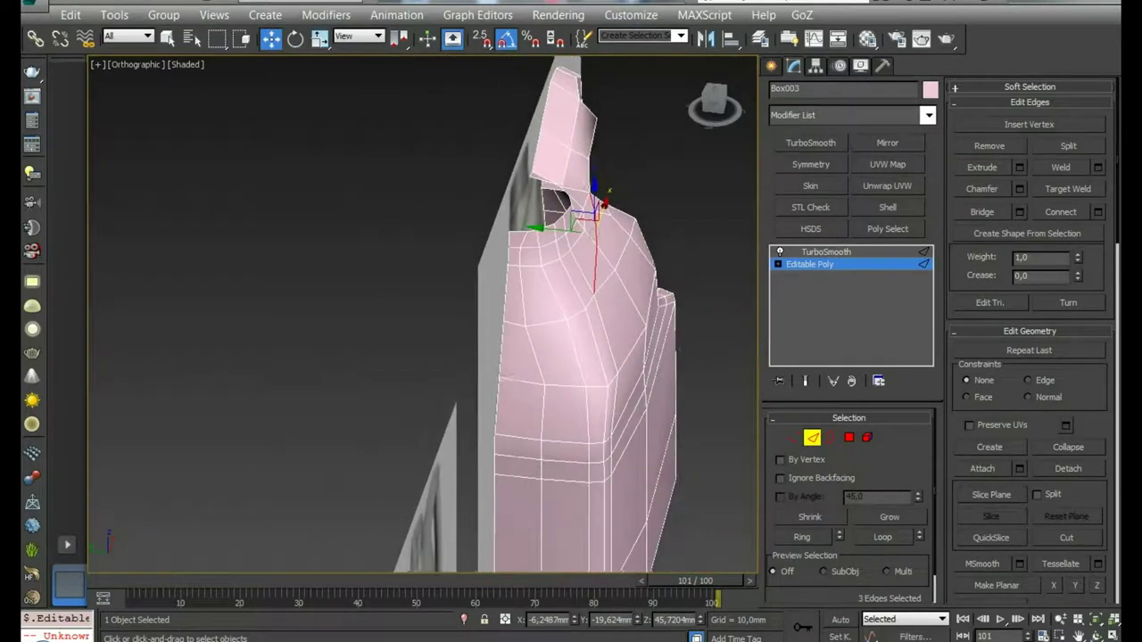
scroll(624, 295, down, 5)
mouse_move(625, 294)
alt+middle_down()
mouse_move(571, 294)
mouse_move(616, 294)
mouse_move(635, 230)
alt+middle_up()
drag(560, 177, 608, 216)
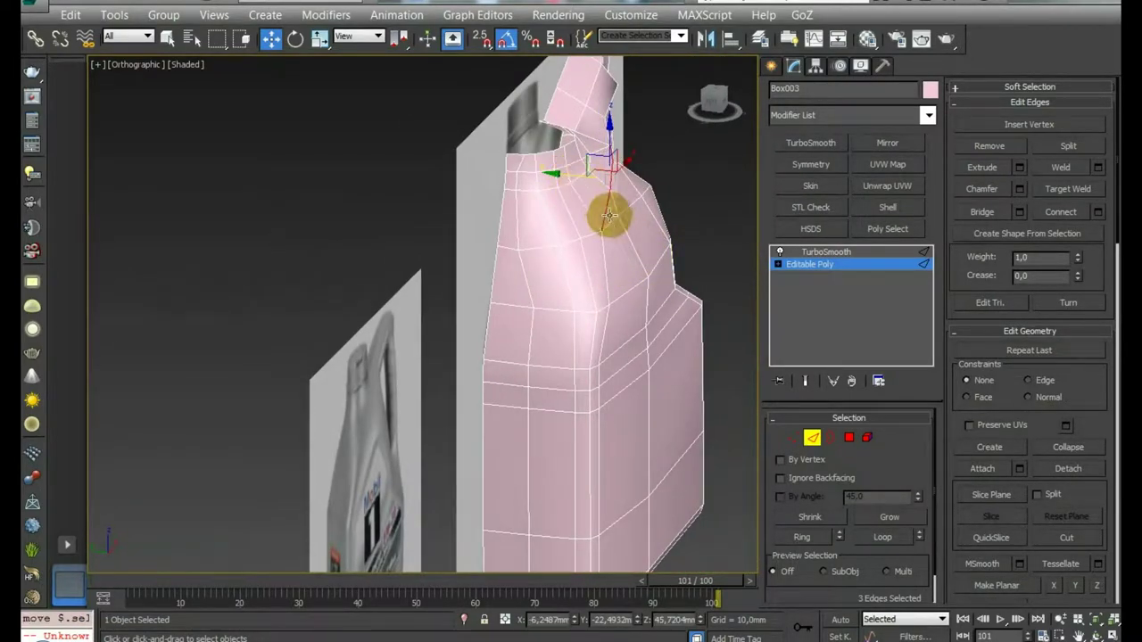
Back in Edge mode, select the two edges near the neck junction.
click(794, 437)
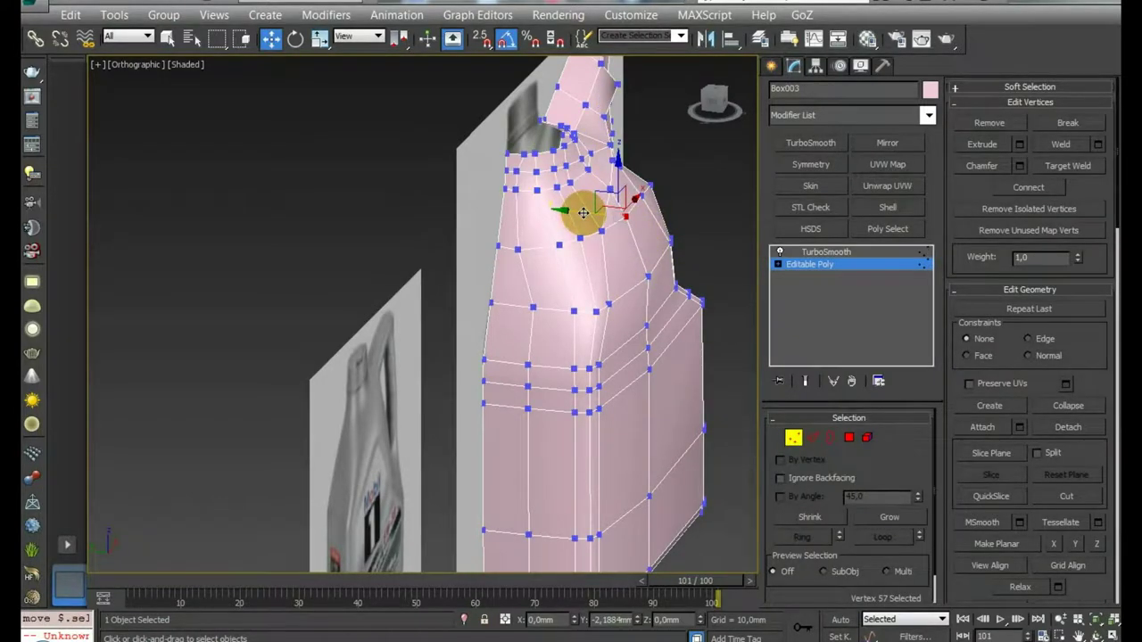
mouse_move(658, 268)
alt+middle_down()
mouse_move(510, 255)
mouse_move(540, 276)
mouse_move(619, 276)
alt+middle_up()
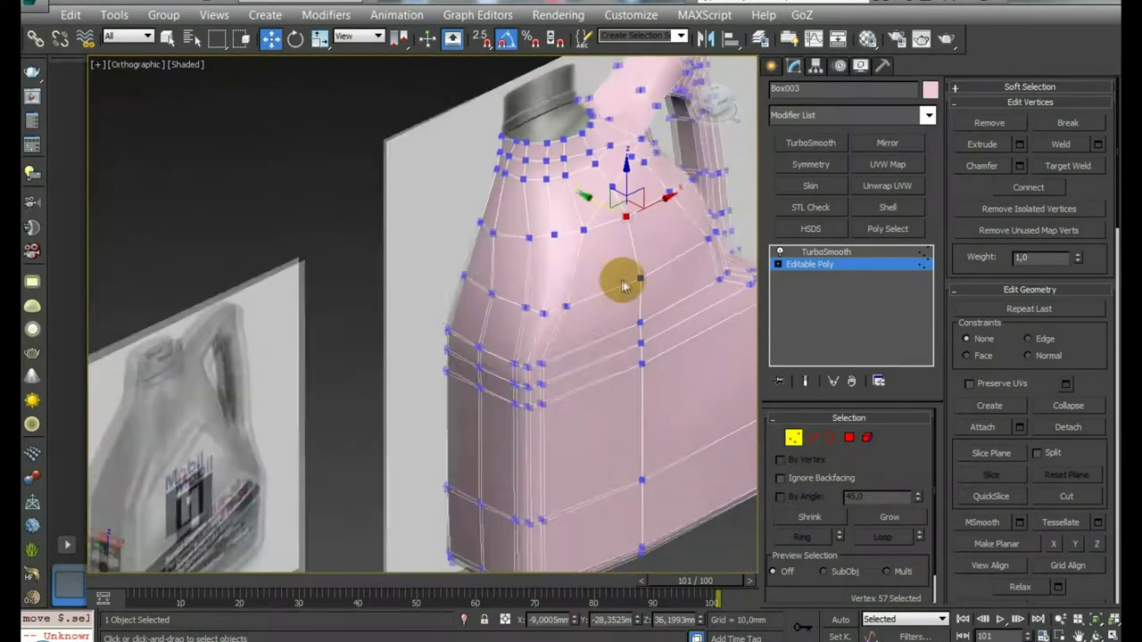
click(813, 437)
click(604, 205)
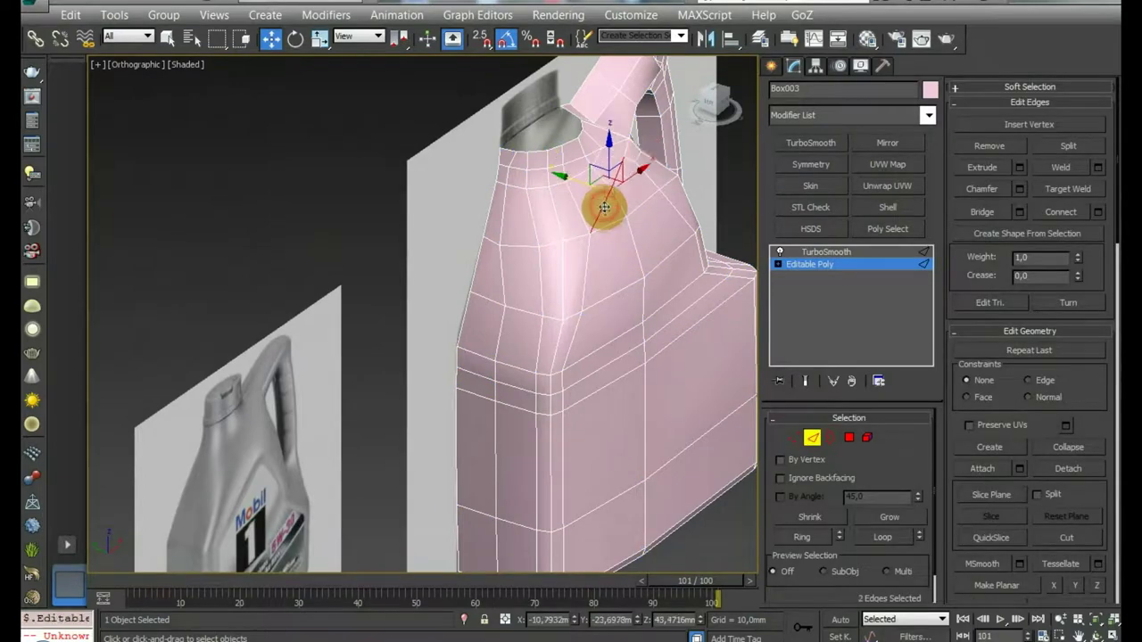
Chamfer the three selected shoulder edges by 1.4507 mm with 1 segment.
alt+middle_drag(607, 260, 670, 178)
ctrl+click(657, 178)
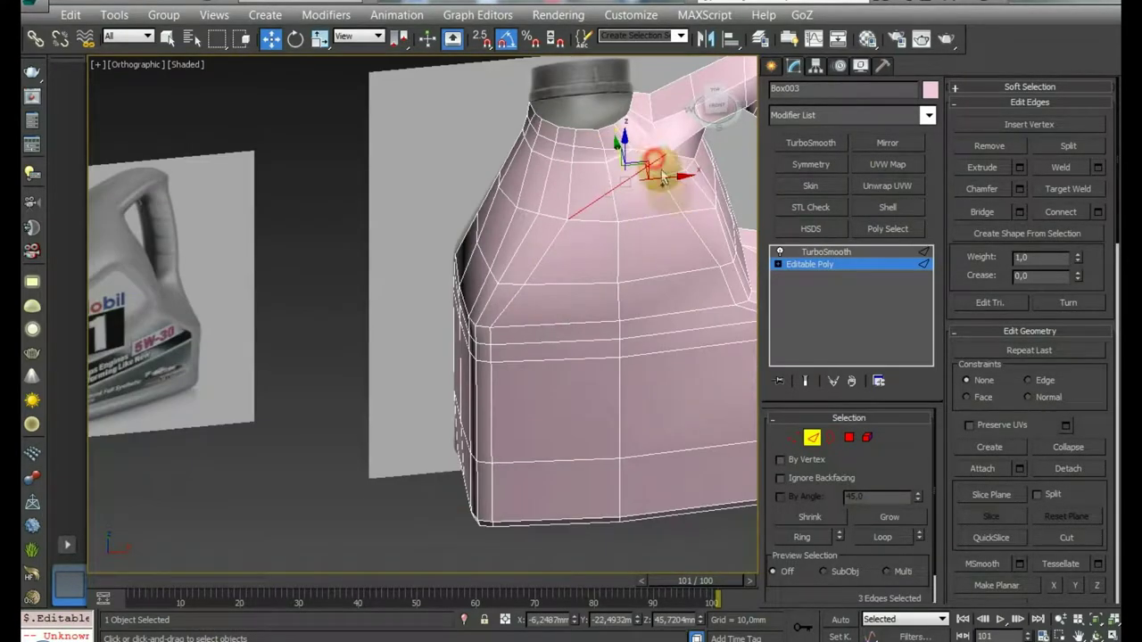
scroll(664, 188, up, 3)
scroll(665, 187, up, 2)
scroll(602, 199, down, 3)
alt+middle_drag(602, 199, 615, 200)
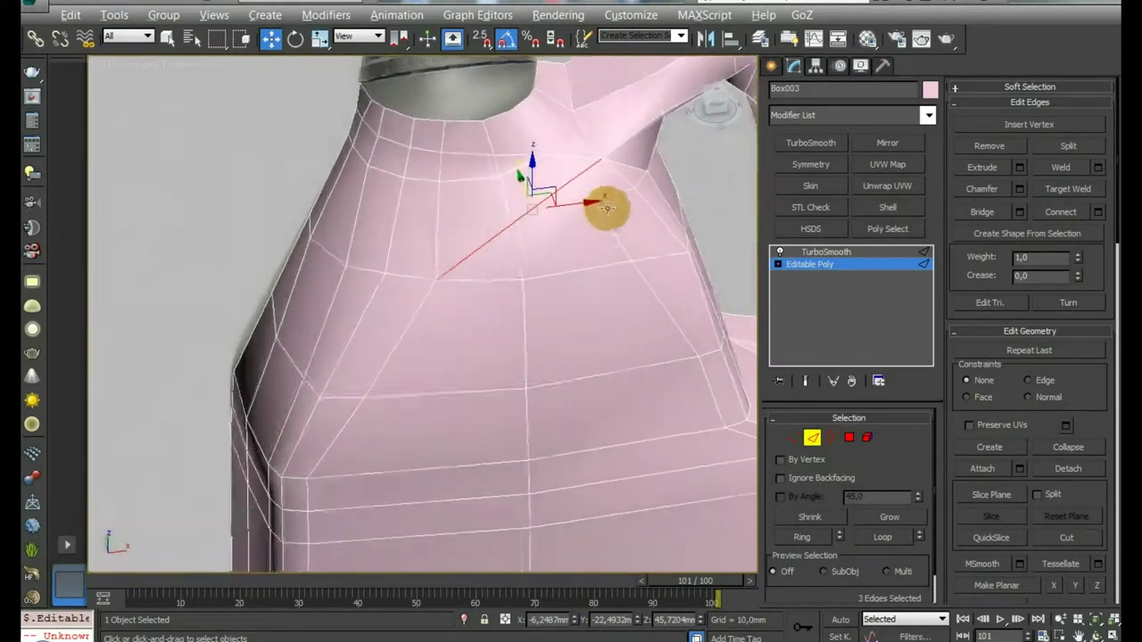
click(1018, 188)
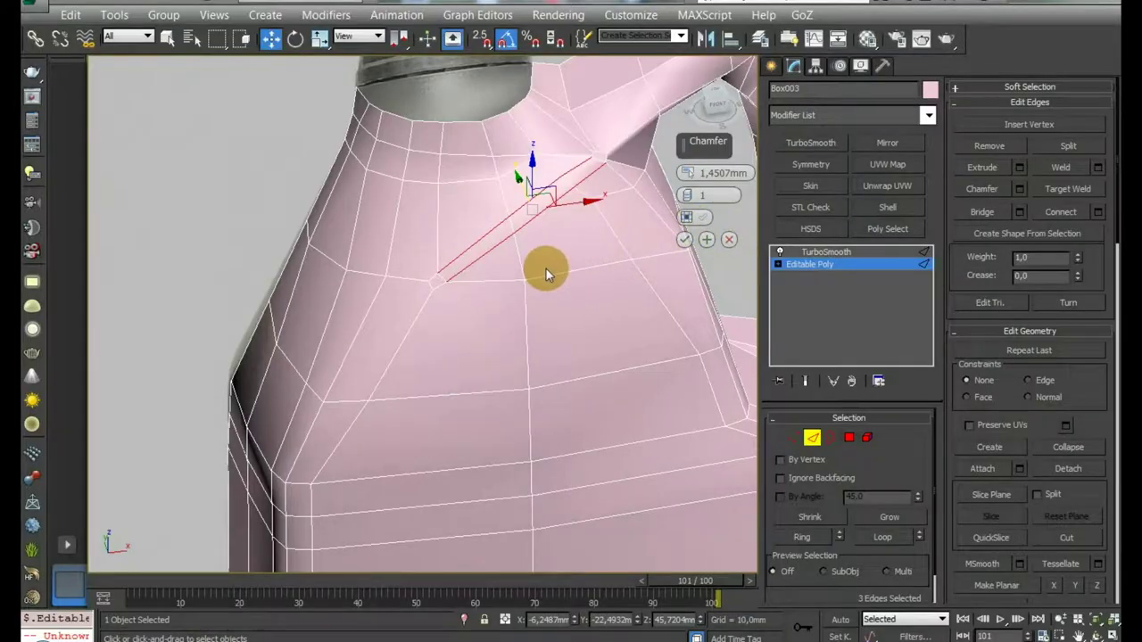
alt+middle_drag(546, 269, 558, 271)
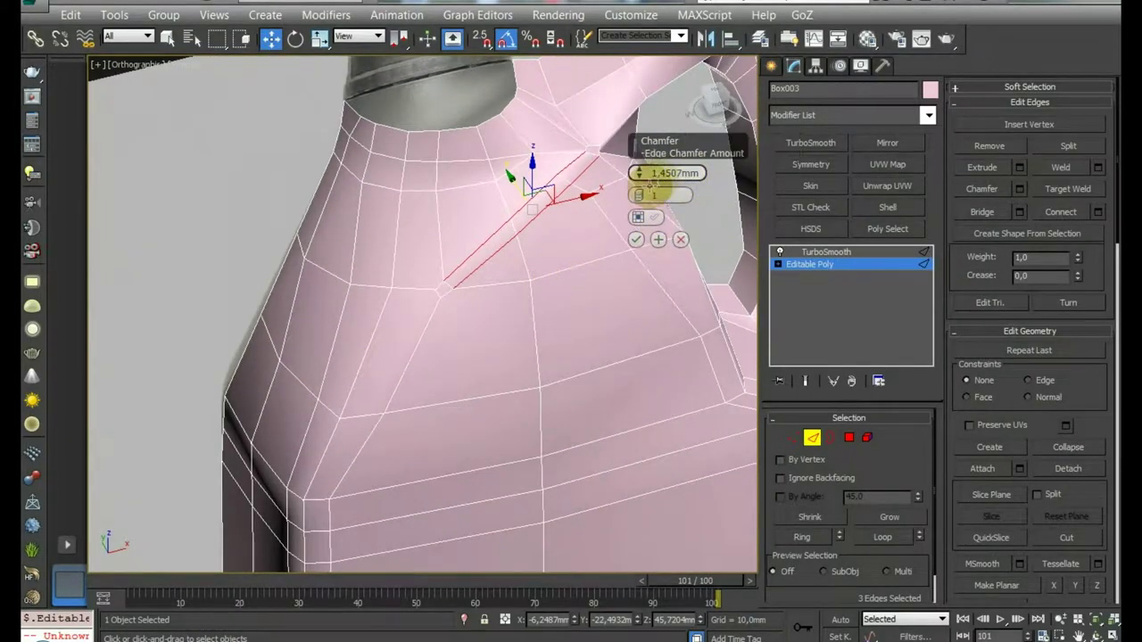
click(679, 239)
Enable Show End Result and exit edge sub-object mode to view the smoothed jug.
alt+middle_drag(679, 239, 653, 245)
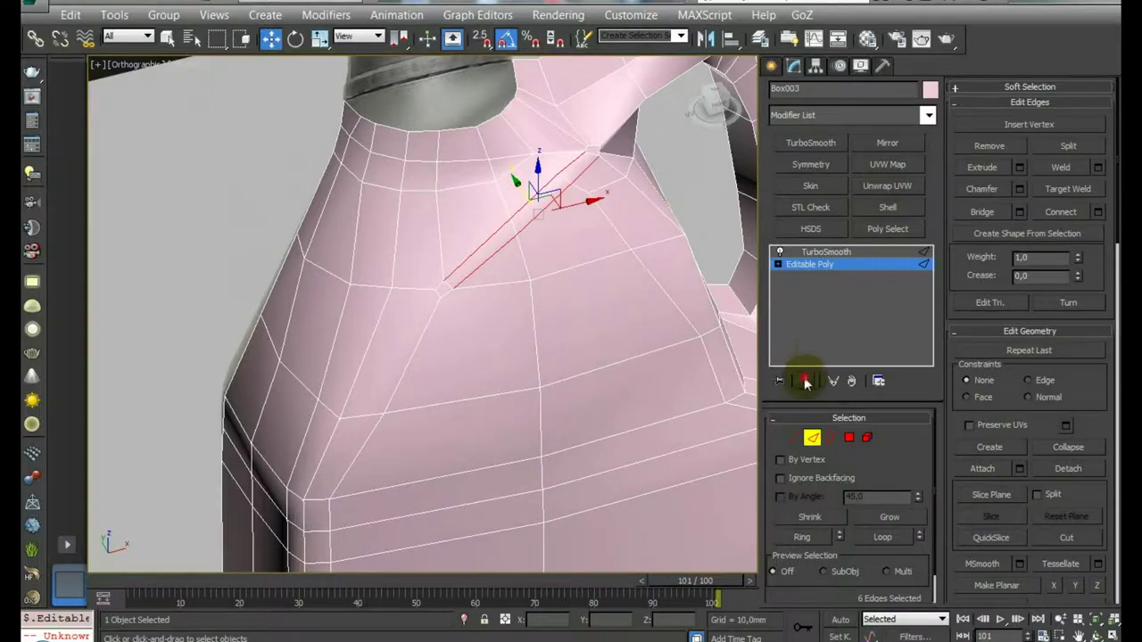
click(806, 381)
scroll(615, 219, down, 5)
scroll(499, 241, down, 3)
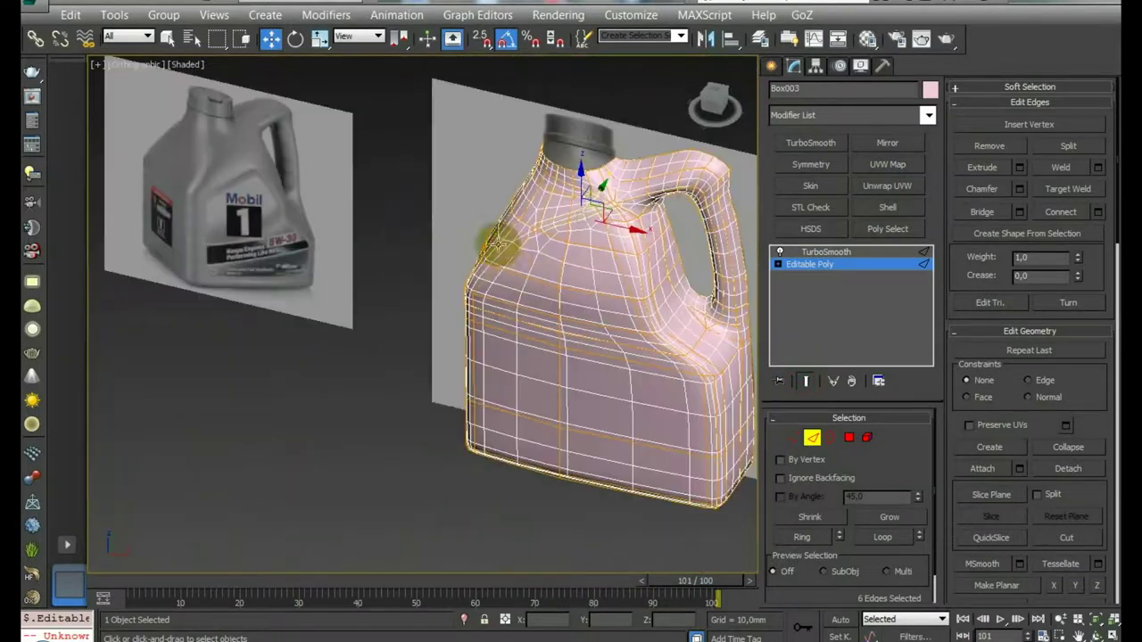
click(812, 437)
Inspect the smoothed jug from several angles, then reselect its Editable Poly base level.
click(407, 241)
click(575, 272)
alt+middle_drag(576, 273, 716, 232)
click(637, 247)
mouse_move(637, 247)
alt+middle_down()
mouse_move(587, 280)
mouse_move(431, 312)
alt+middle_up()
scroll(431, 312, up, 3)
click(416, 247)
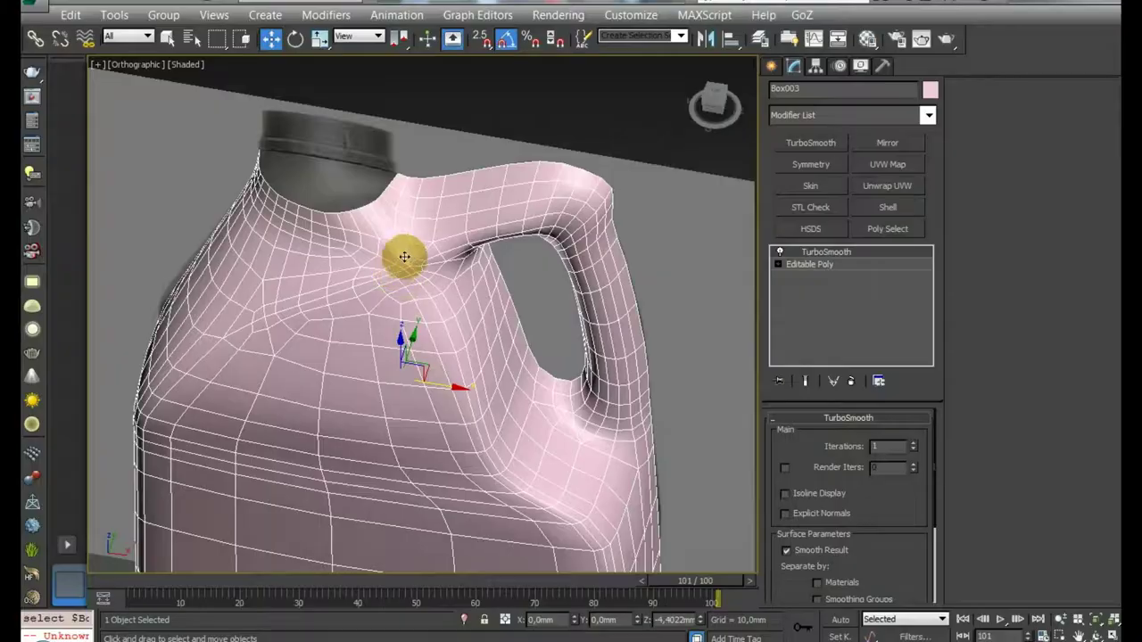
click(801, 272)
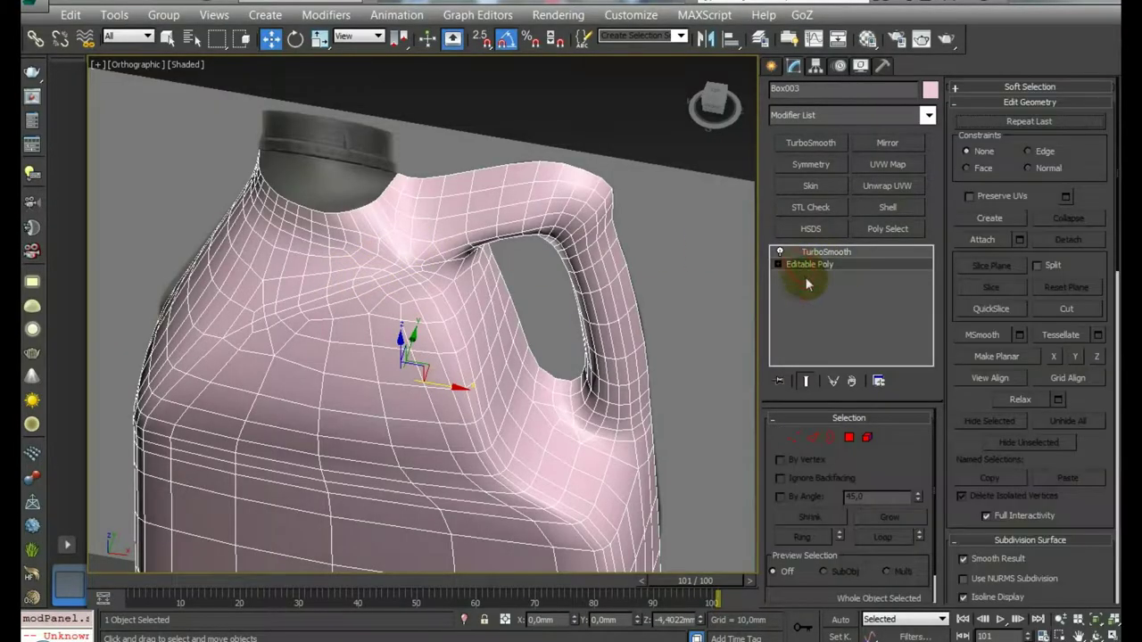
Select the two vertices at the neck-to-handle junction in Vertex mode.
scroll(402, 286, up, 4)
scroll(401, 286, up, 1)
mouse_move(433, 242)
alt+middle_down()
mouse_move(408, 229)
mouse_move(454, 218)
mouse_move(390, 256)
alt+middle_up()
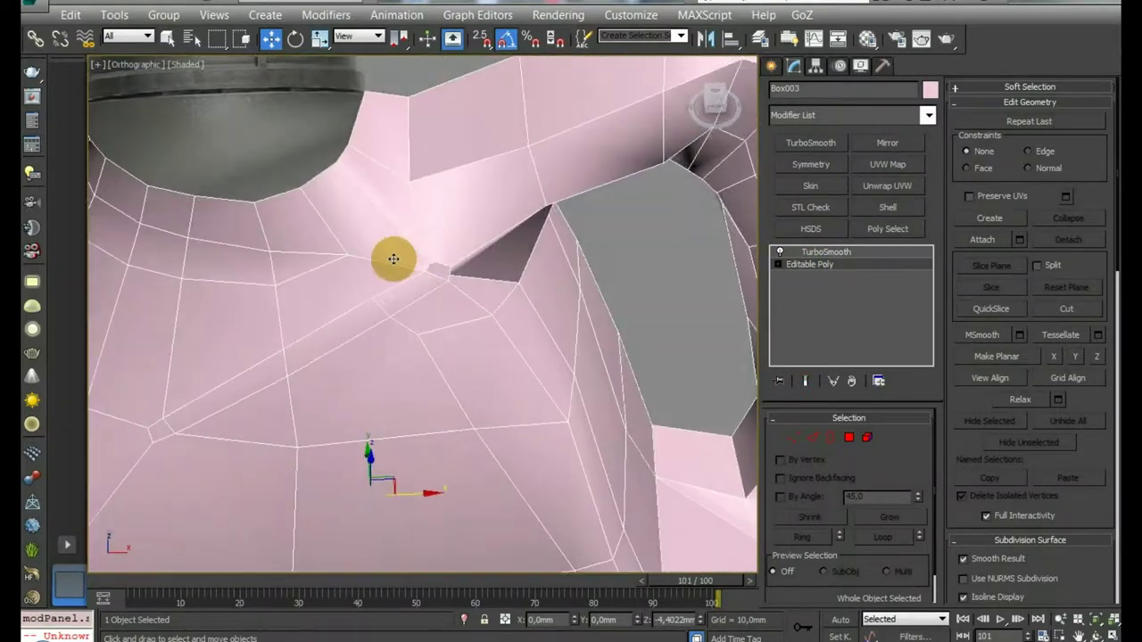
key(1)
click(352, 258)
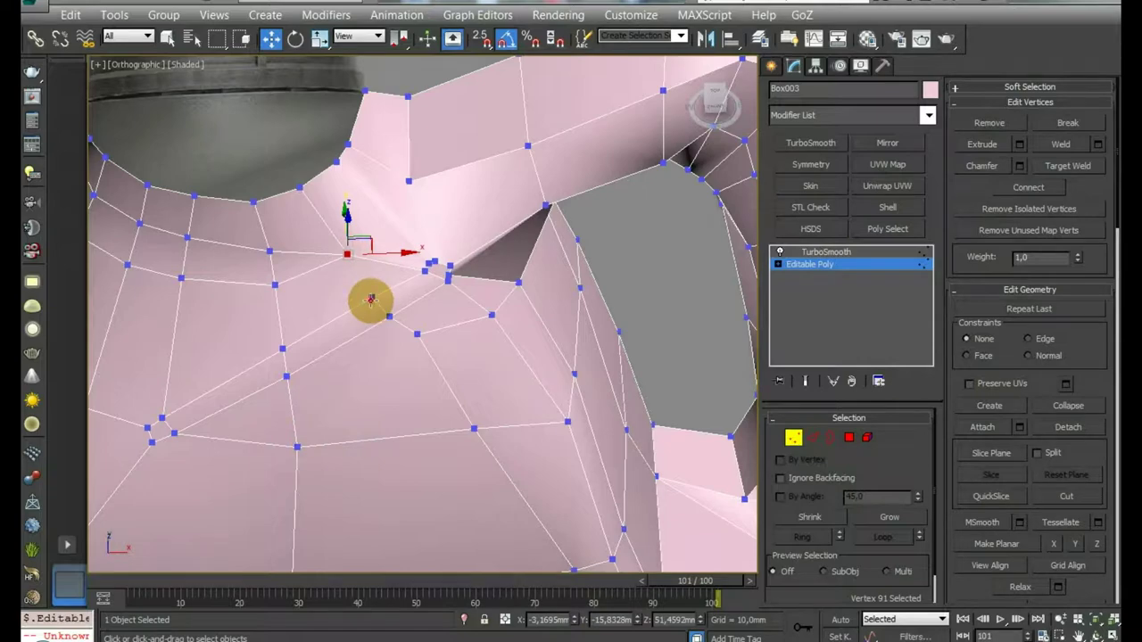
ctrl+click(516, 272)
mouse_move(383, 288)
alt+middle_down()
mouse_move(513, 287)
mouse_move(390, 318)
mouse_move(591, 204)
mouse_move(497, 255)
mouse_move(562, 244)
alt+middle_up()
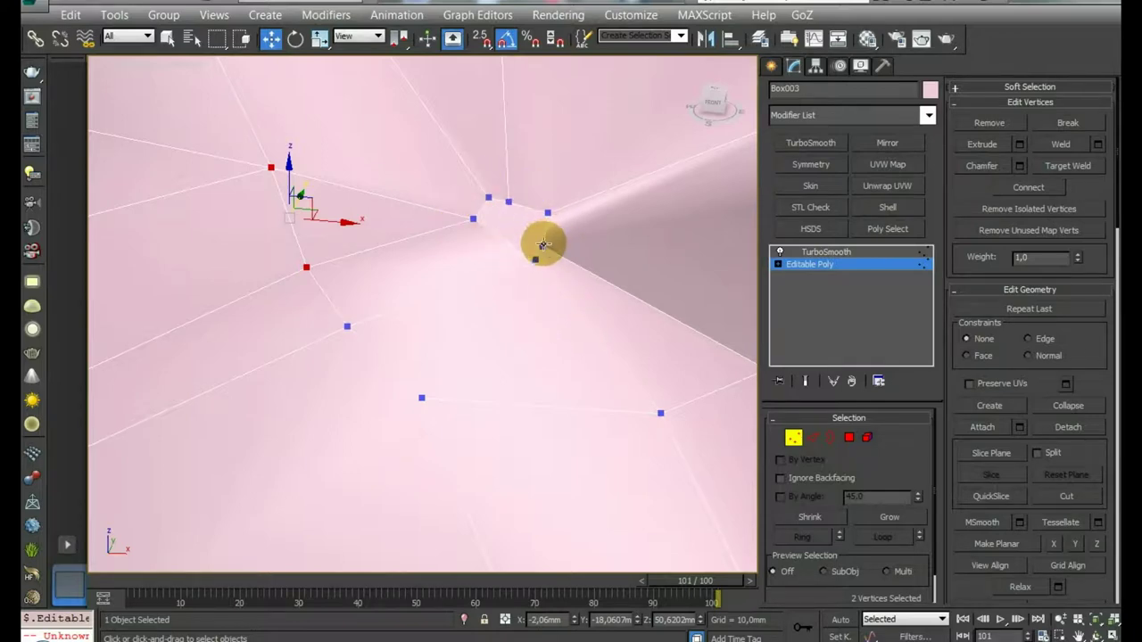
alt+middle_drag(628, 272, 530, 280)
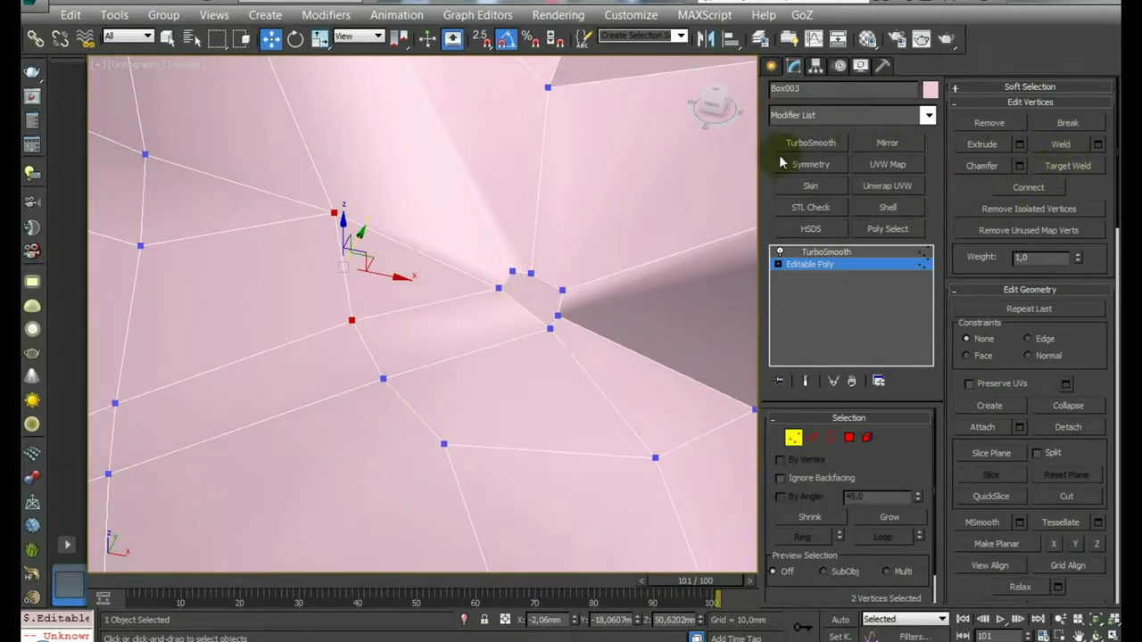
Target Weld the stray junction vertex onto its neighbour and preview the smoothed result.
click(1062, 168)
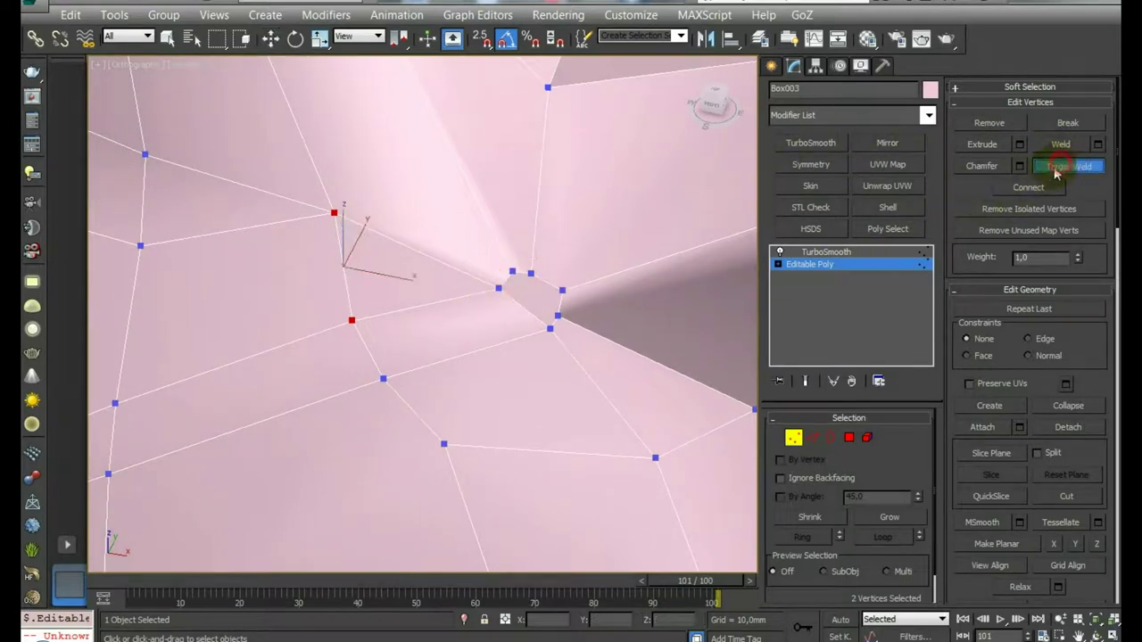
click(530, 274)
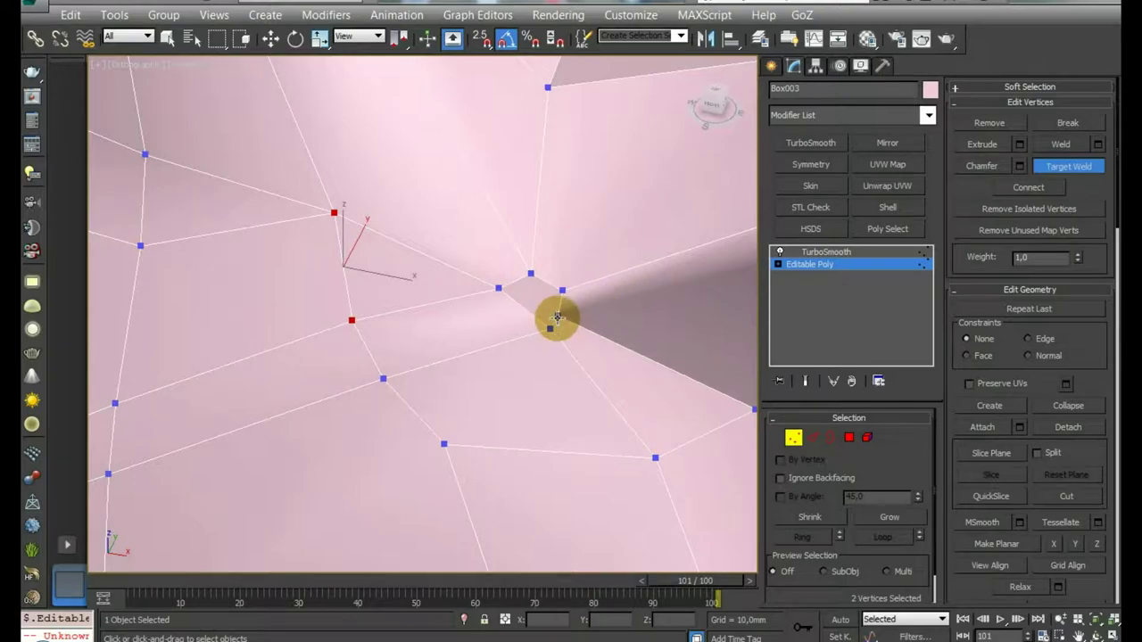
scroll(546, 331, down, 5)
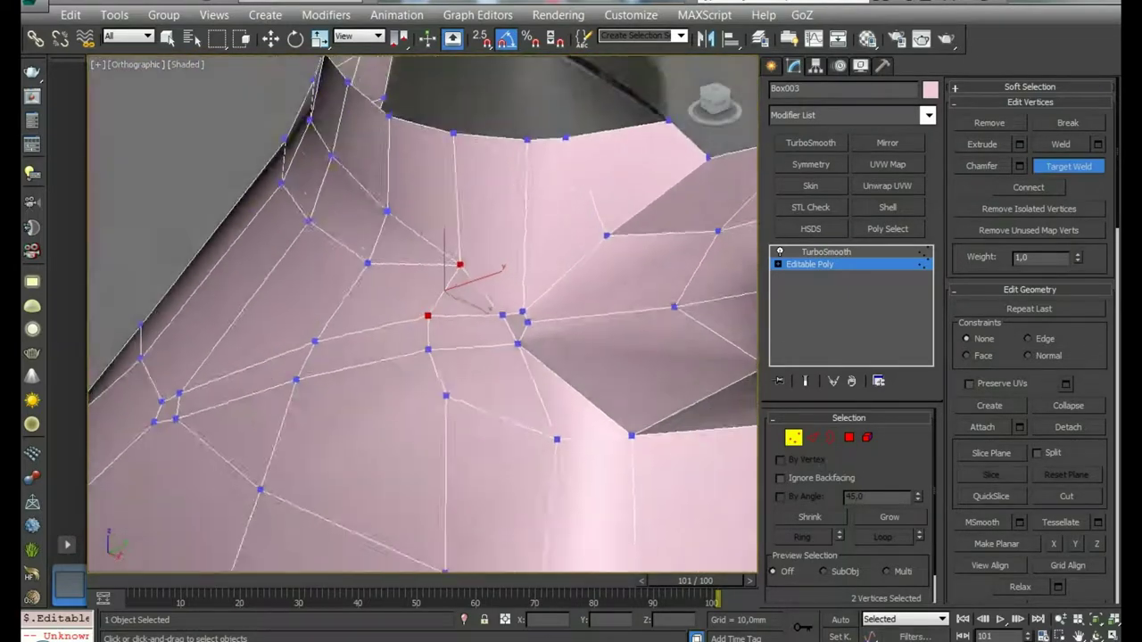
scroll(527, 295, down, 5)
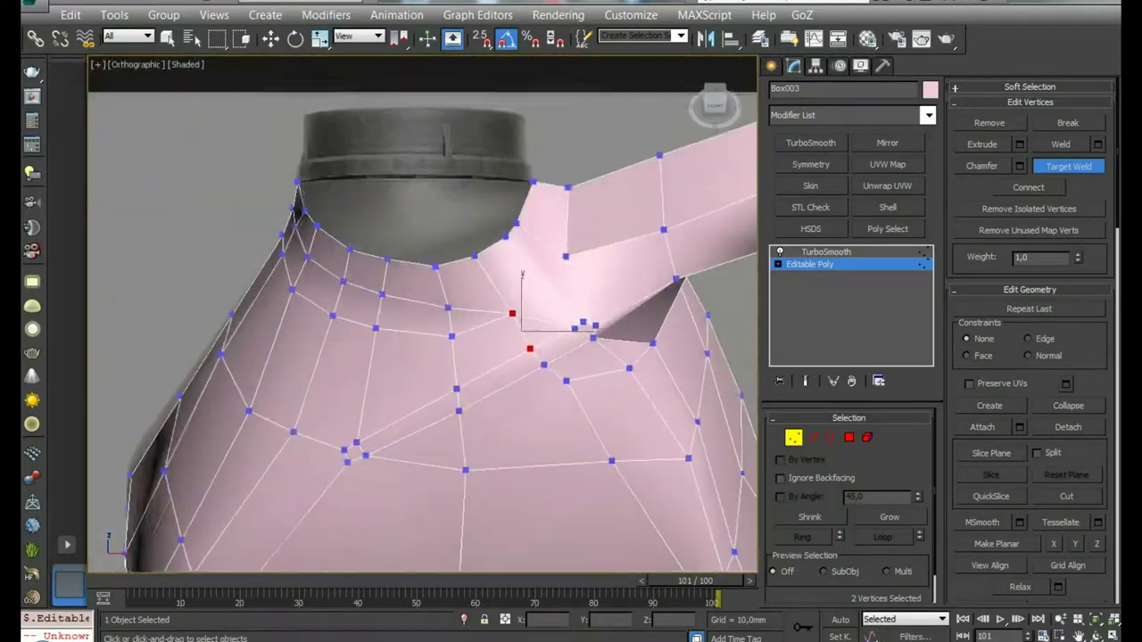
click(1068, 166)
click(805, 381)
click(734, 326)
mouse_move(734, 327)
alt+middle_down()
mouse_move(624, 356)
mouse_move(571, 357)
mouse_move(600, 327)
alt+middle_up()
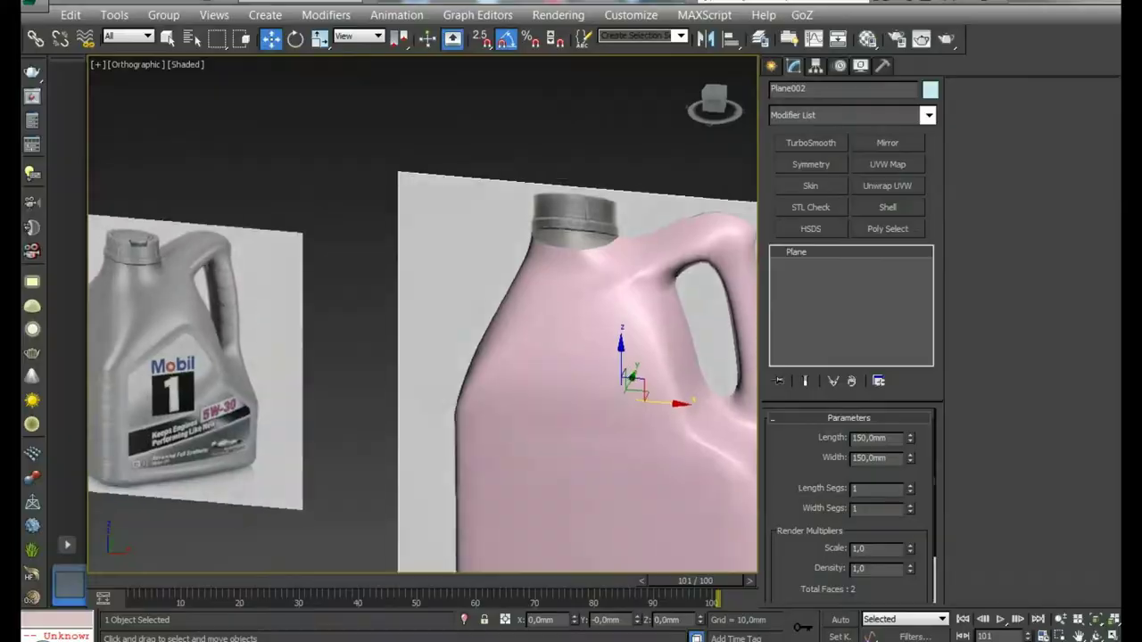
Reselect the bottle, return to the base poly level and hide the smoothed preview.
click(588, 279)
mouse_move(588, 279)
alt+middle_down()
mouse_move(591, 311)
mouse_move(668, 311)
mouse_move(592, 326)
mouse_move(620, 293)
mouse_move(709, 276)
mouse_move(604, 316)
alt+middle_up()
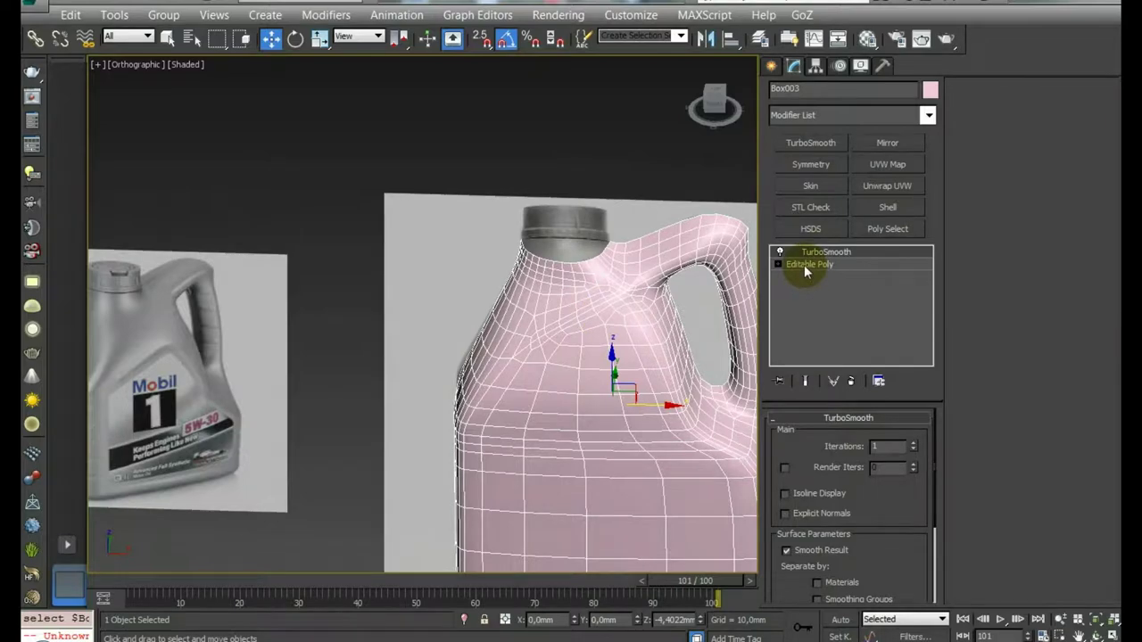
click(803, 264)
click(806, 381)
mouse_move(556, 339)
alt+middle_down()
mouse_move(574, 299)
mouse_move(566, 279)
alt+middle_up()
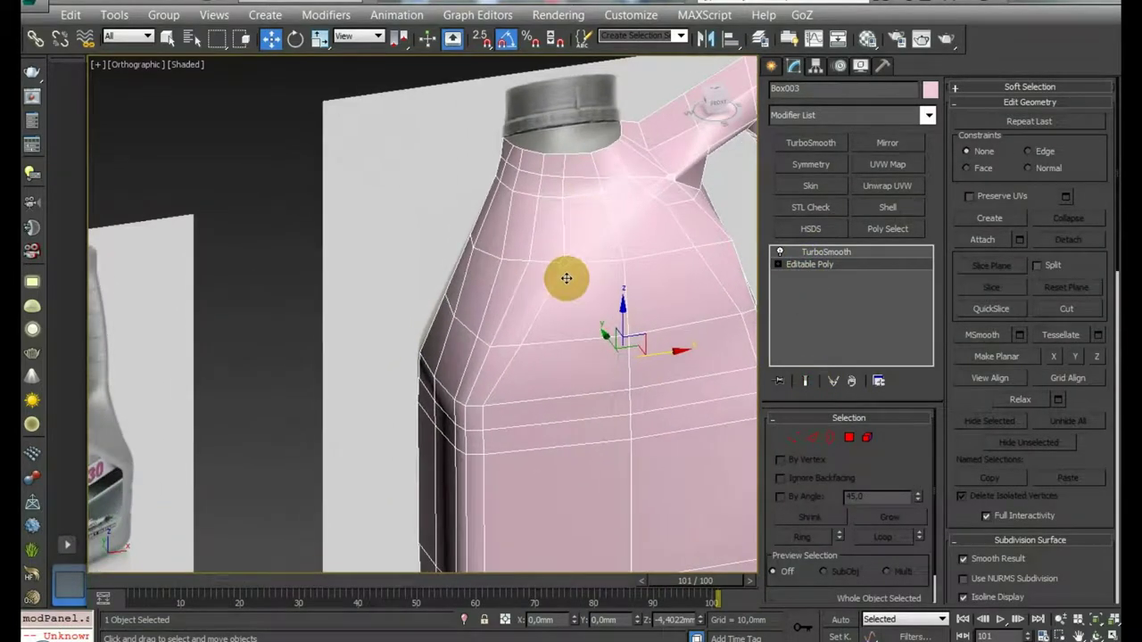
click(812, 436)
alt+middle_drag(701, 357, 593, 323)
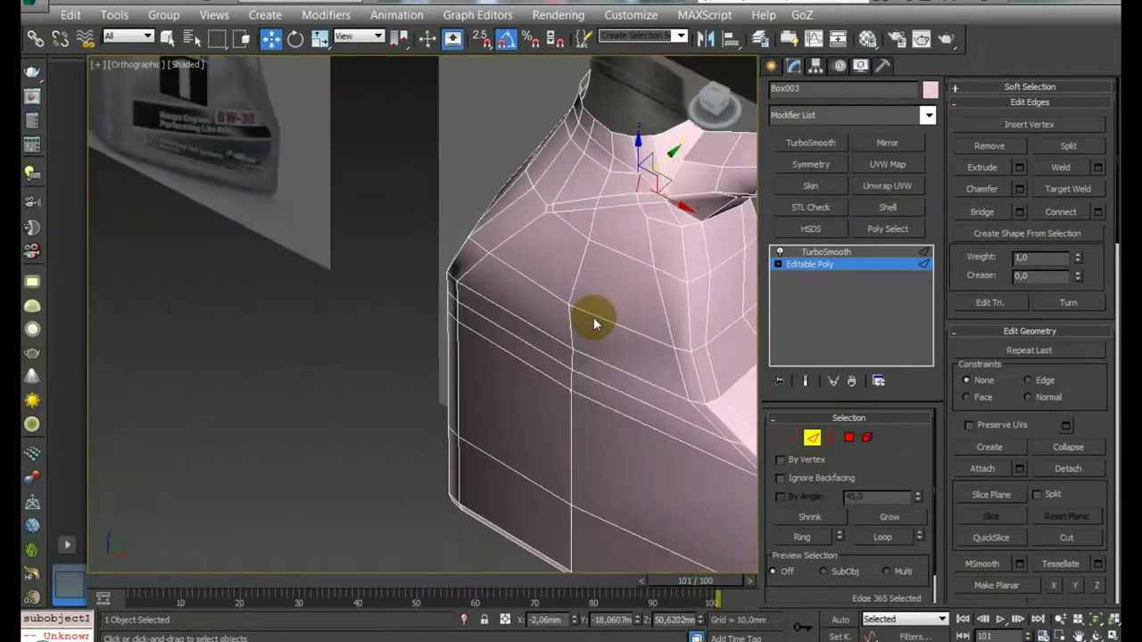
scroll(593, 316, down, 5)
mouse_move(669, 281)
alt+middle_down()
mouse_move(659, 321)
mouse_move(612, 301)
mouse_move(540, 330)
alt+middle_up()
scroll(627, 301, up, 6)
Cut a new edge across the shoulder near the handle-neck junction.
click(794, 437)
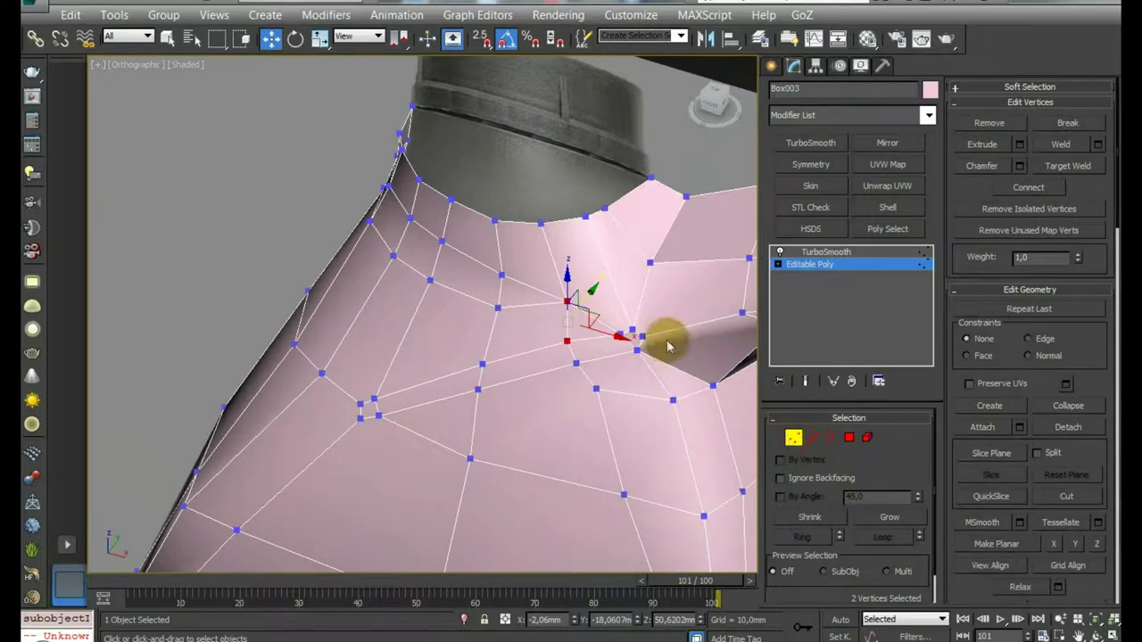
click(1068, 166)
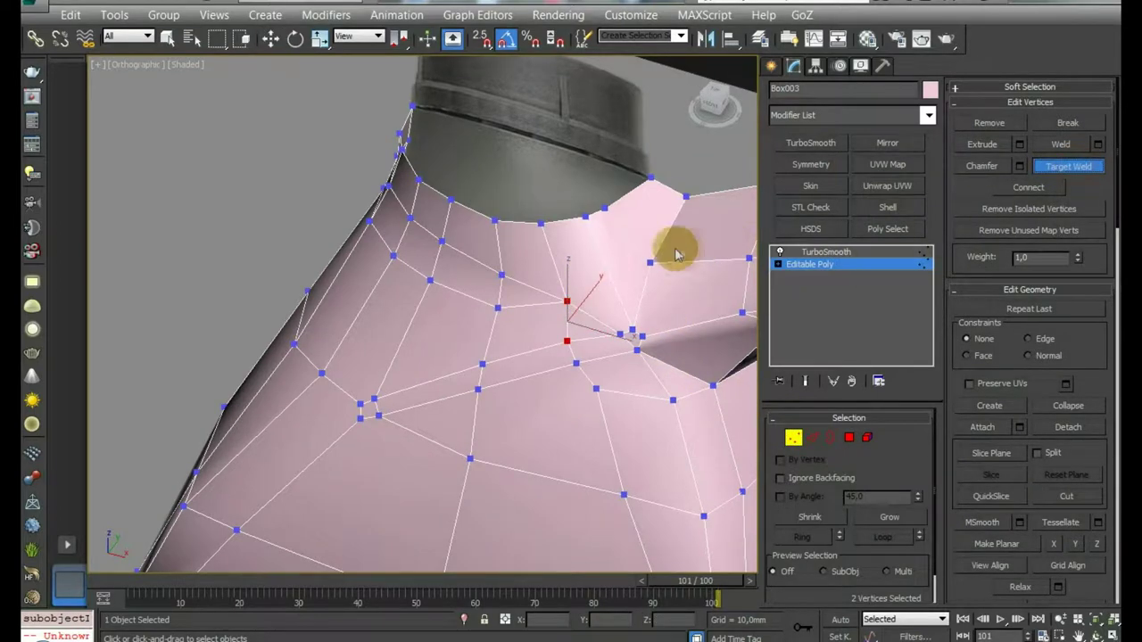
click(1086, 500)
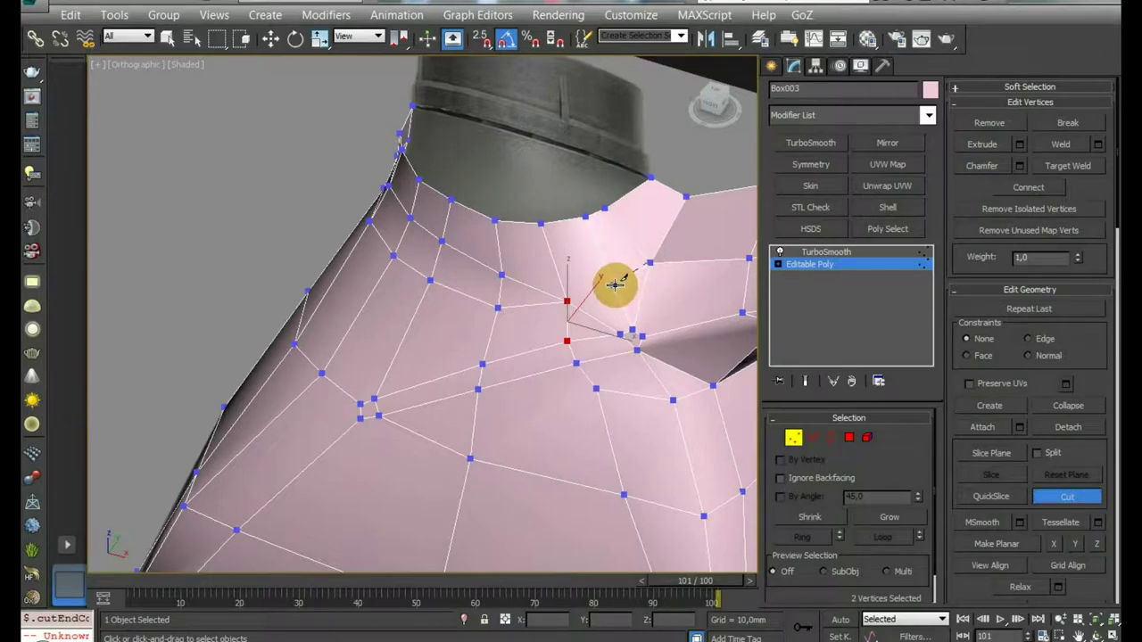
click(568, 301)
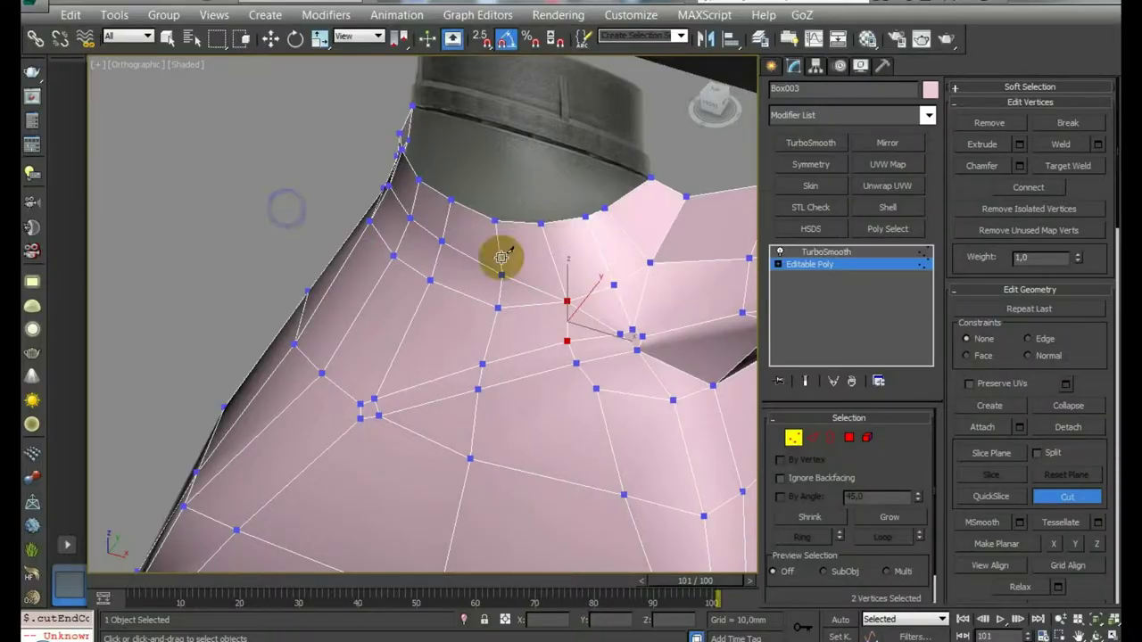
right_click(575, 245)
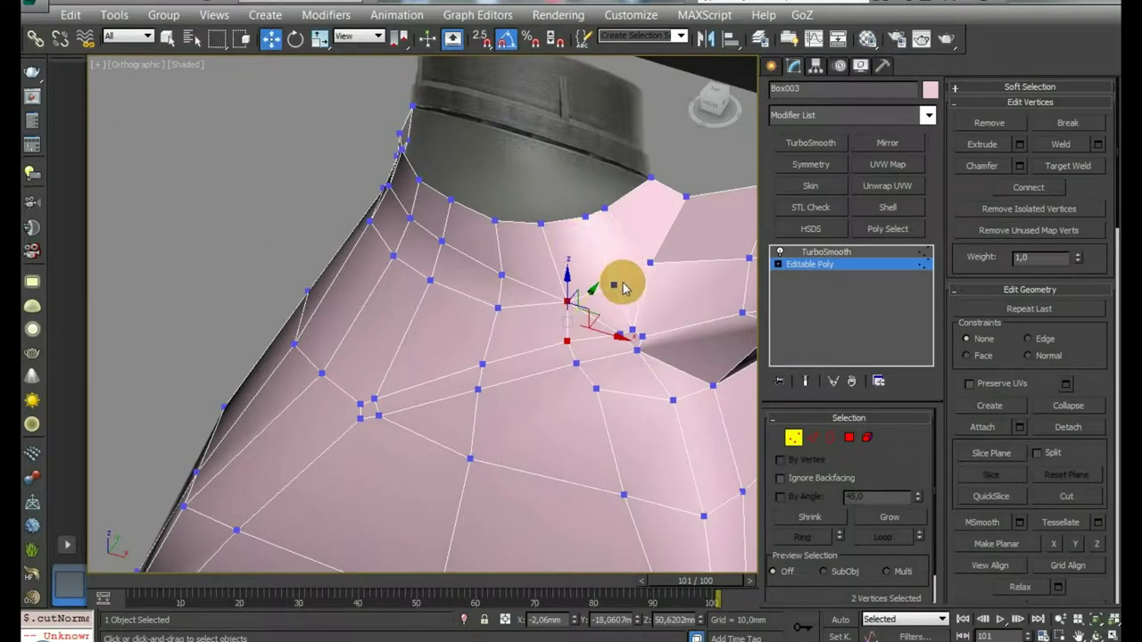
Inspect the new shoulder cut from several angles against the reference photo.
scroll(599, 308, up, 4)
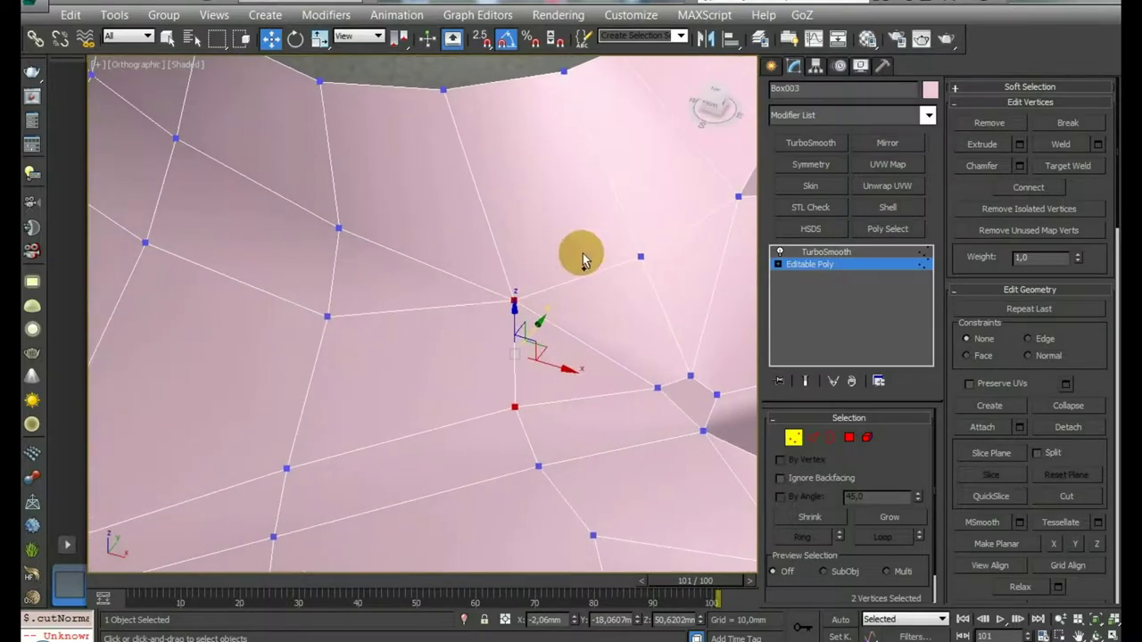
scroll(548, 299, down, 4)
mouse_move(569, 287)
alt+middle_down()
mouse_move(568, 275)
mouse_move(615, 298)
mouse_move(621, 288)
alt+middle_up()
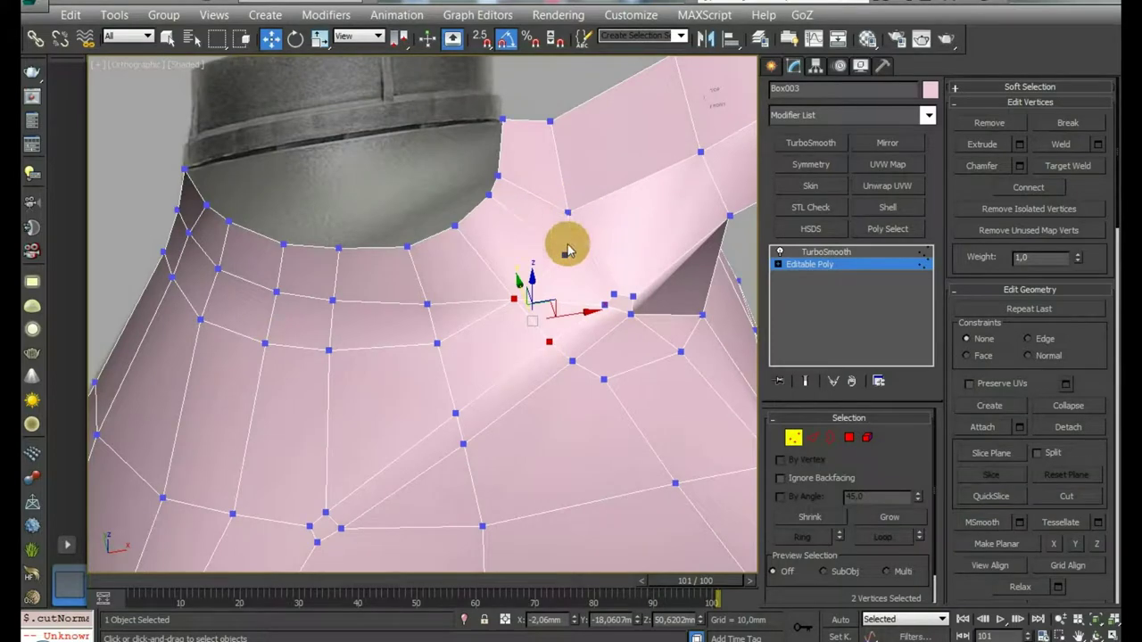
scroll(568, 251, down, 4)
mouse_move(568, 251)
alt+middle_down()
mouse_move(580, 254)
mouse_move(576, 246)
mouse_move(573, 261)
mouse_move(576, 232)
mouse_move(571, 241)
alt+middle_up()
scroll(568, 251, up, 4)
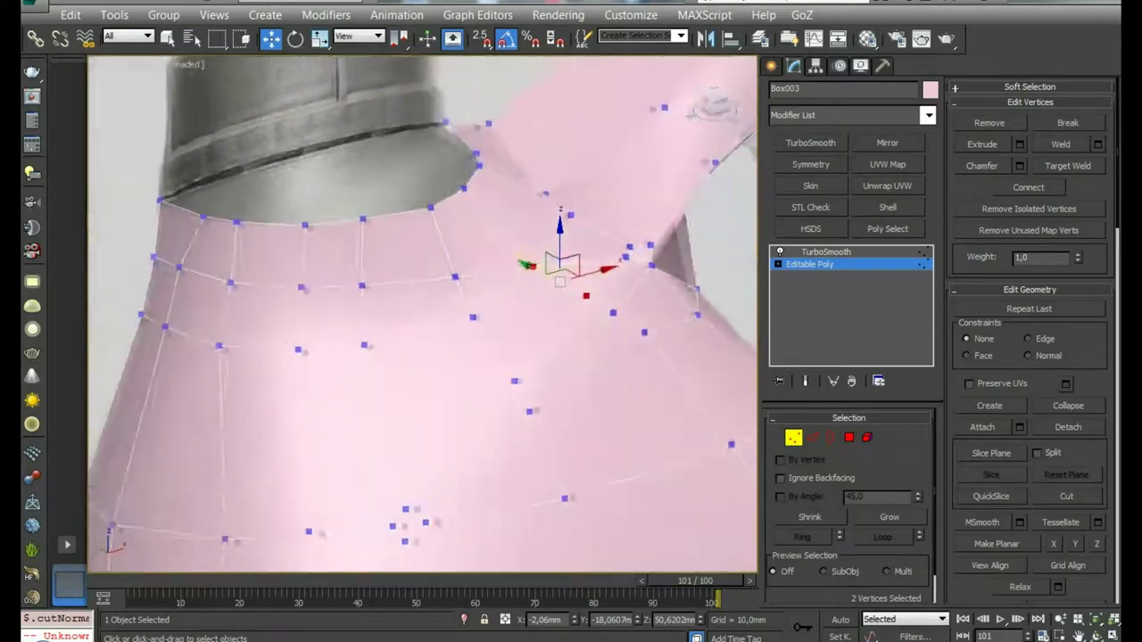
alt+middle_drag(598, 188, 625, 223)
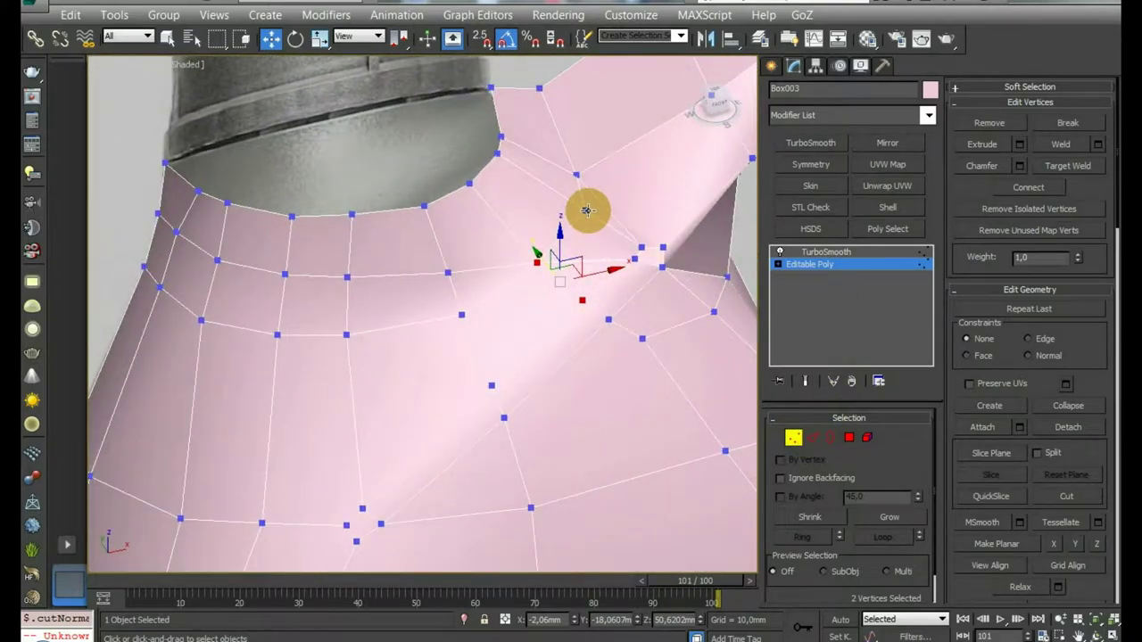
mouse_move(594, 209)
alt+middle_down()
mouse_move(604, 235)
mouse_move(724, 89)
mouse_move(624, 183)
alt+middle_up()
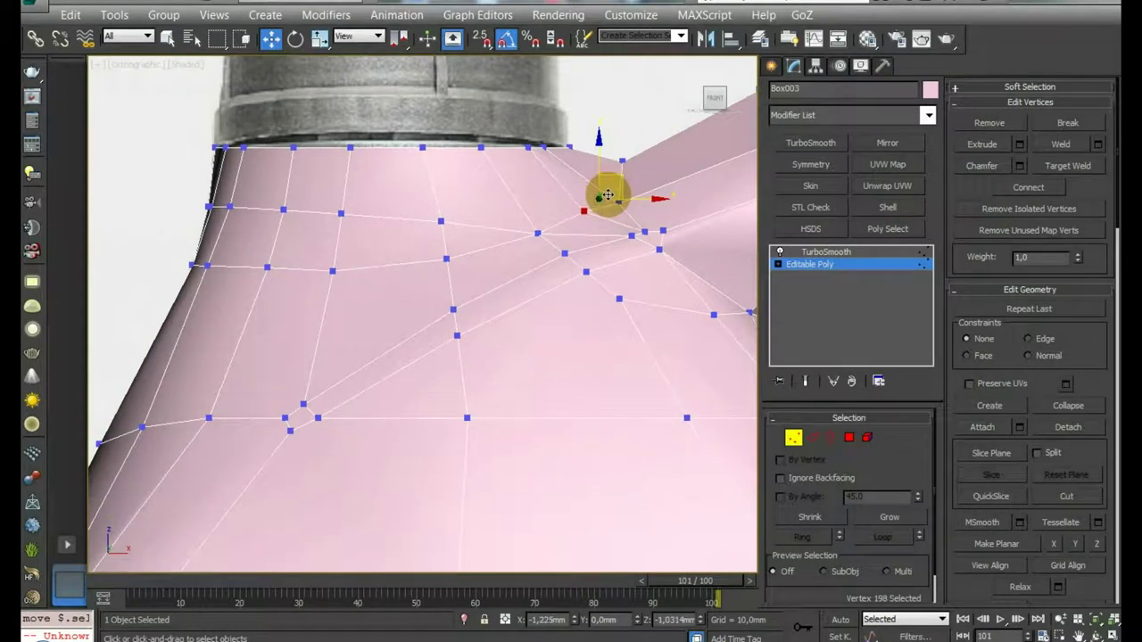
mouse_move(603, 195)
alt+middle_down()
mouse_move(594, 316)
mouse_move(566, 255)
mouse_move(530, 244)
mouse_move(561, 229)
alt+middle_up()
mouse_move(560, 360)
middle_down()
mouse_move(735, 320)
mouse_move(797, 334)
middle_up()
scroll(625, 330, up, 3)
alt+middle_drag(625, 330, 556, 331)
key(2)
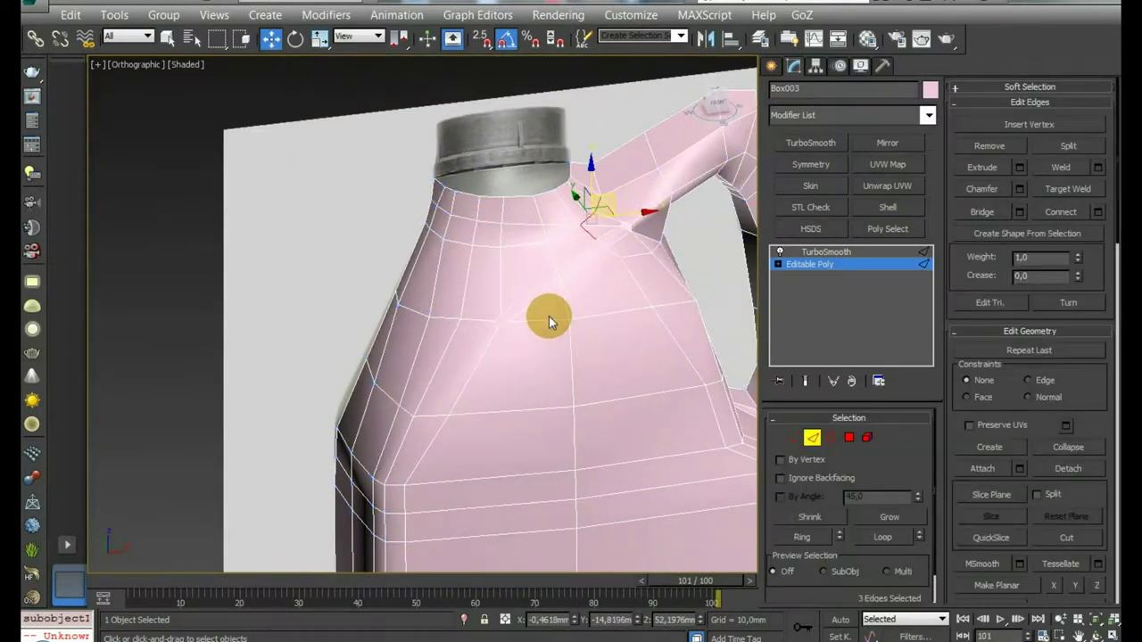
Chamfer the edge ring at the neck base, splitting it in two.
alt+middle_drag(592, 277, 570, 264)
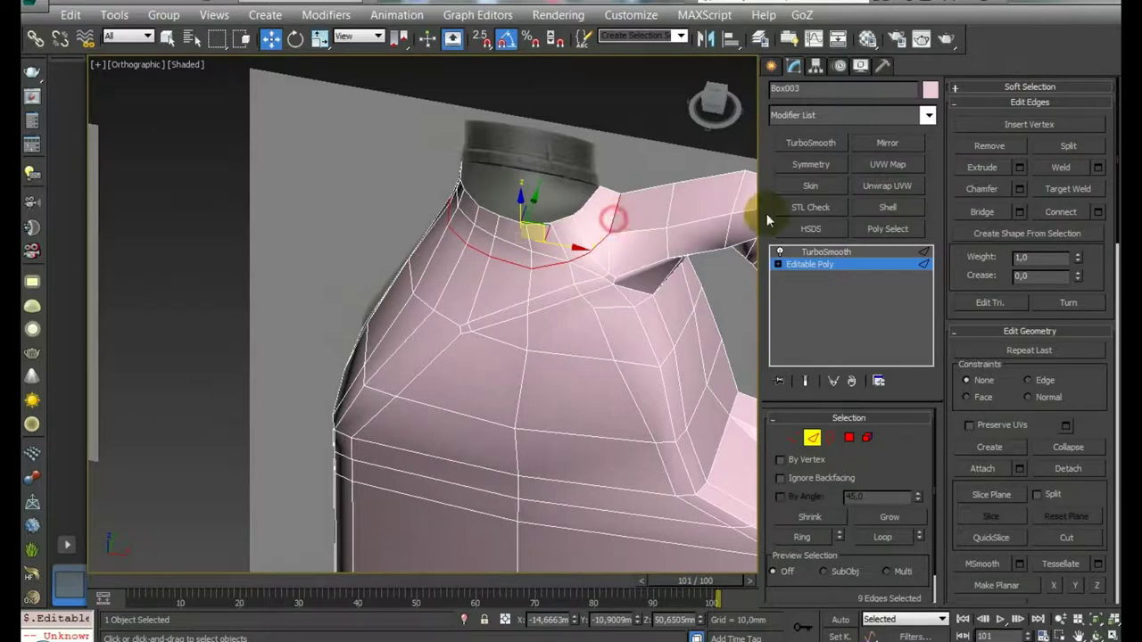
click(1020, 189)
scroll(581, 255, up, 2)
scroll(581, 255, up, 3)
scroll(581, 255, up, 2)
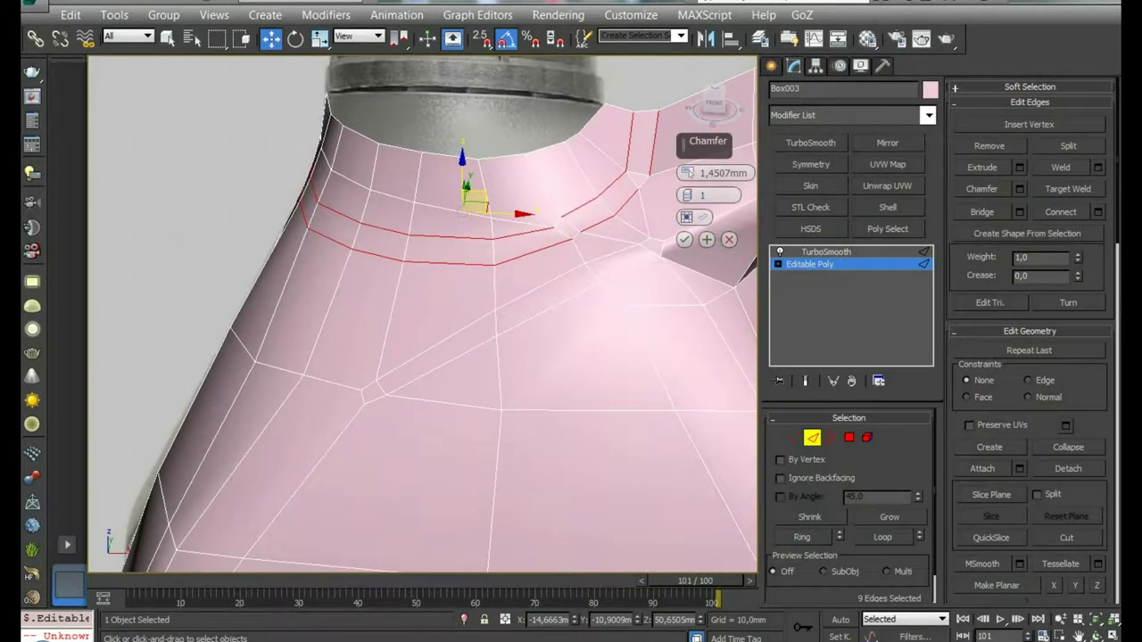
click(685, 239)
scroll(585, 243, up, 3)
Target Weld the stray collar vertices onto their neighbouring shoulder vertices.
key(1)
click(1066, 165)
click(561, 237)
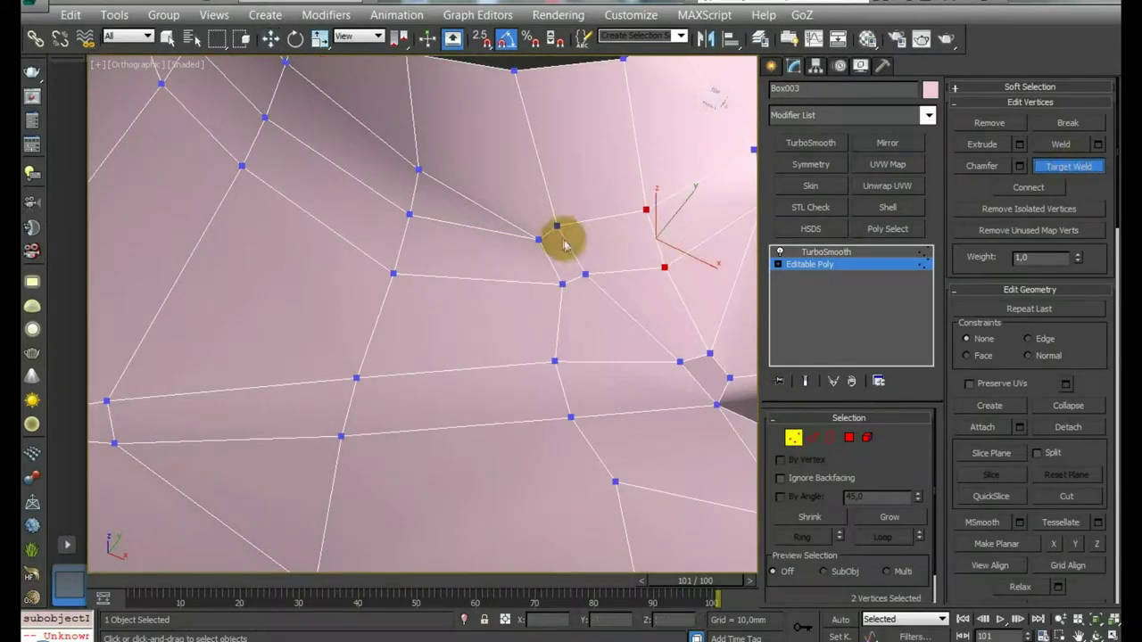
click(538, 239)
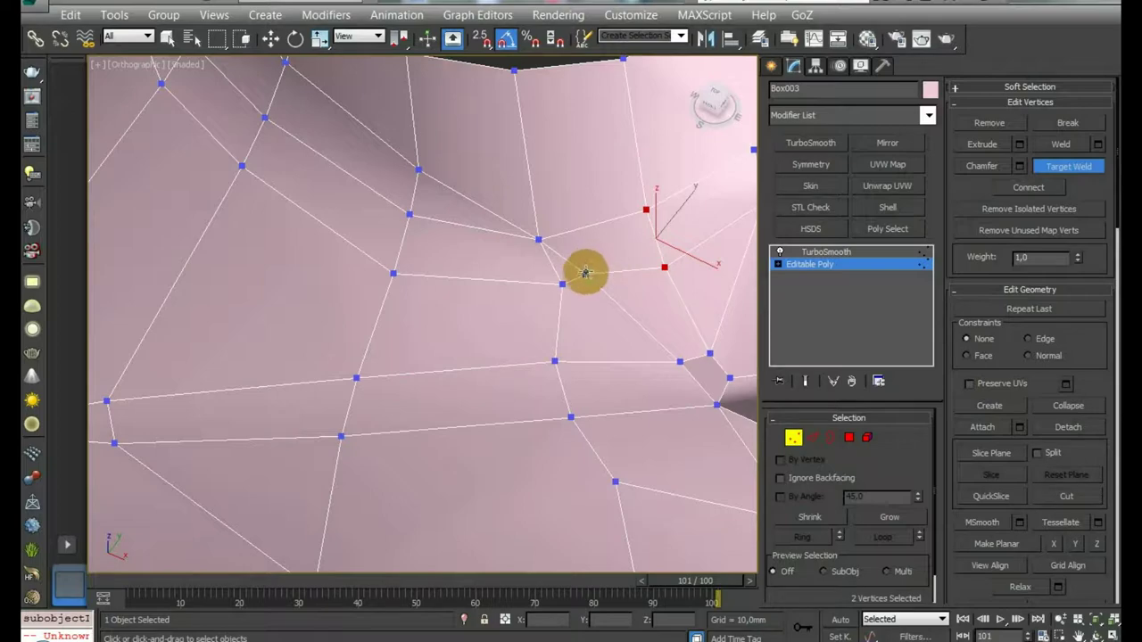
scroll(571, 290, down, 3)
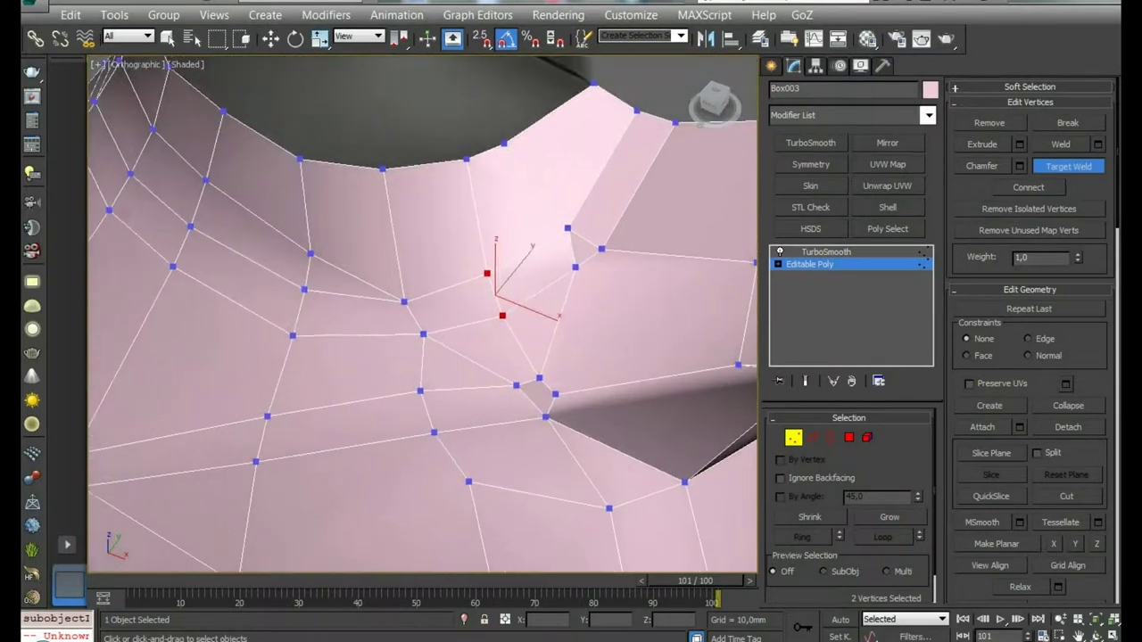
alt+middle_drag(603, 265, 625, 295)
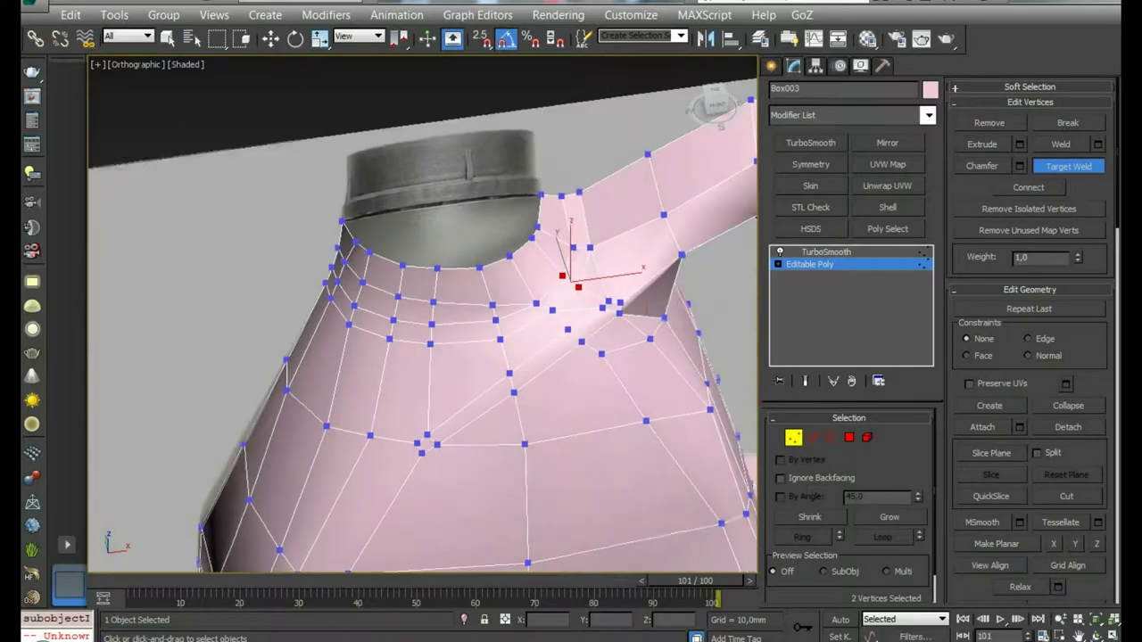
click(552, 346)
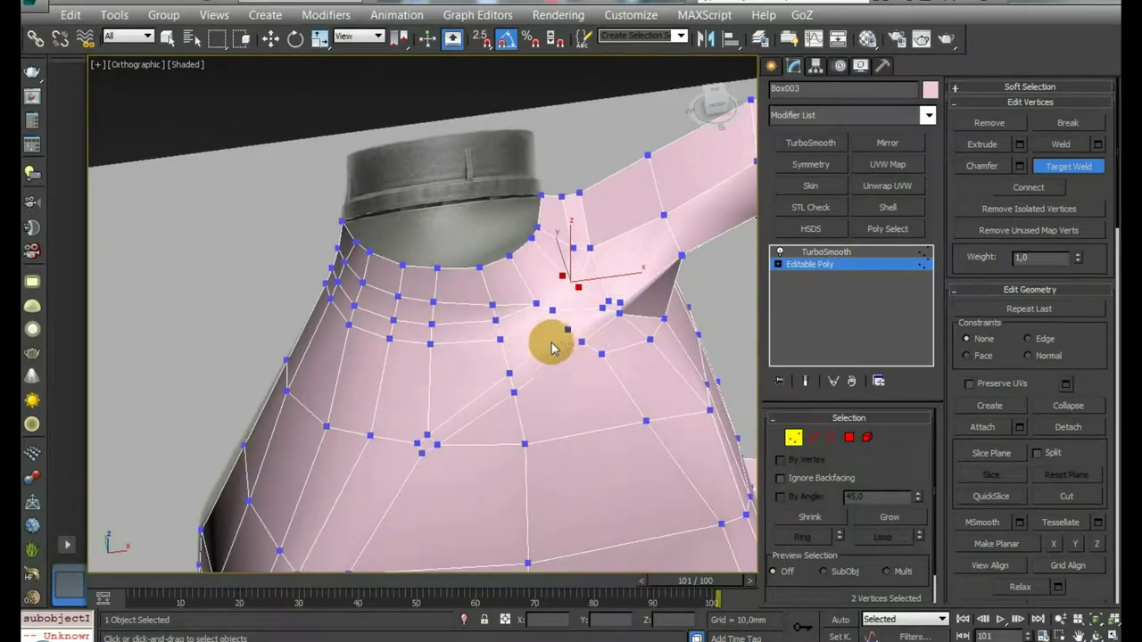
alt+middle_drag(547, 323, 667, 250)
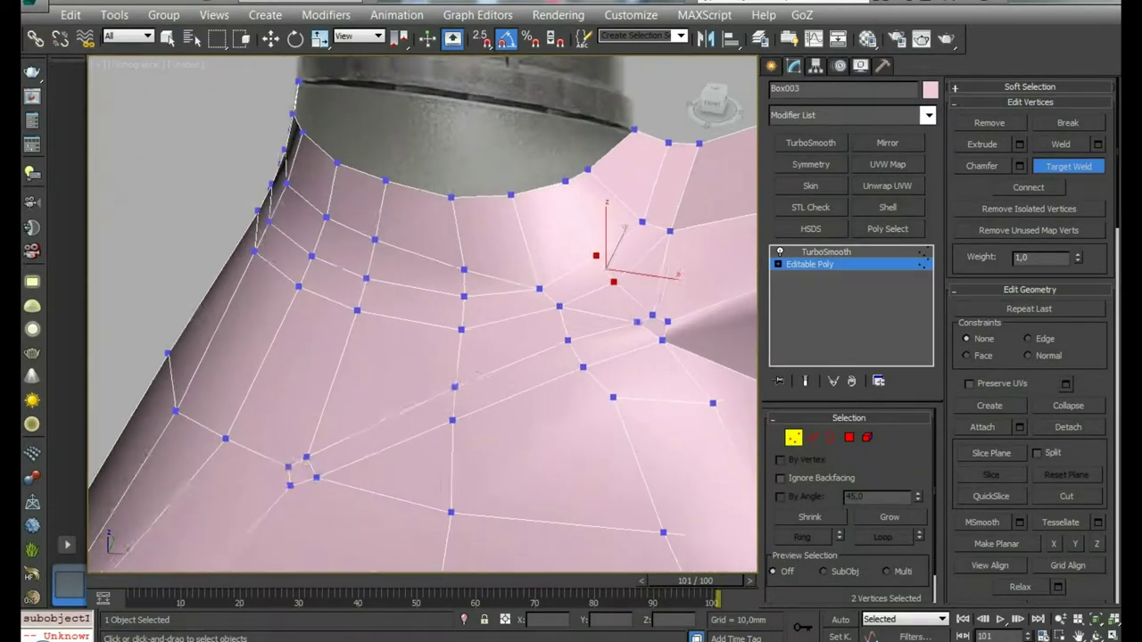
click(1028, 189)
click(461, 267)
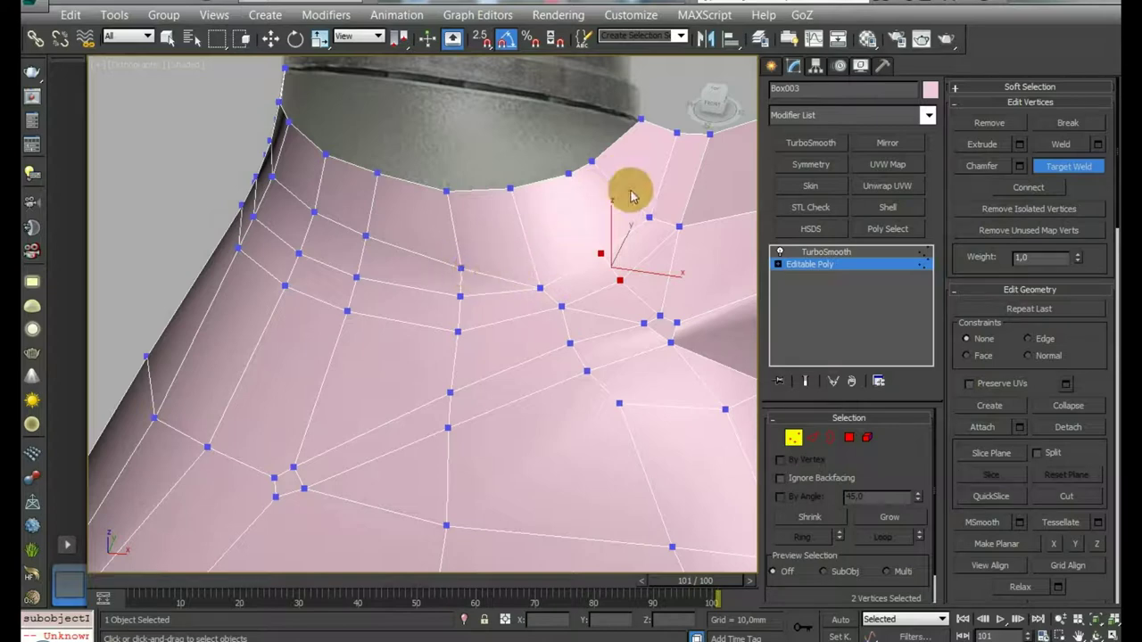
Cut a new edge from the neck's lower edge across the shoulder to the vertex near the handle.
click(1067, 496)
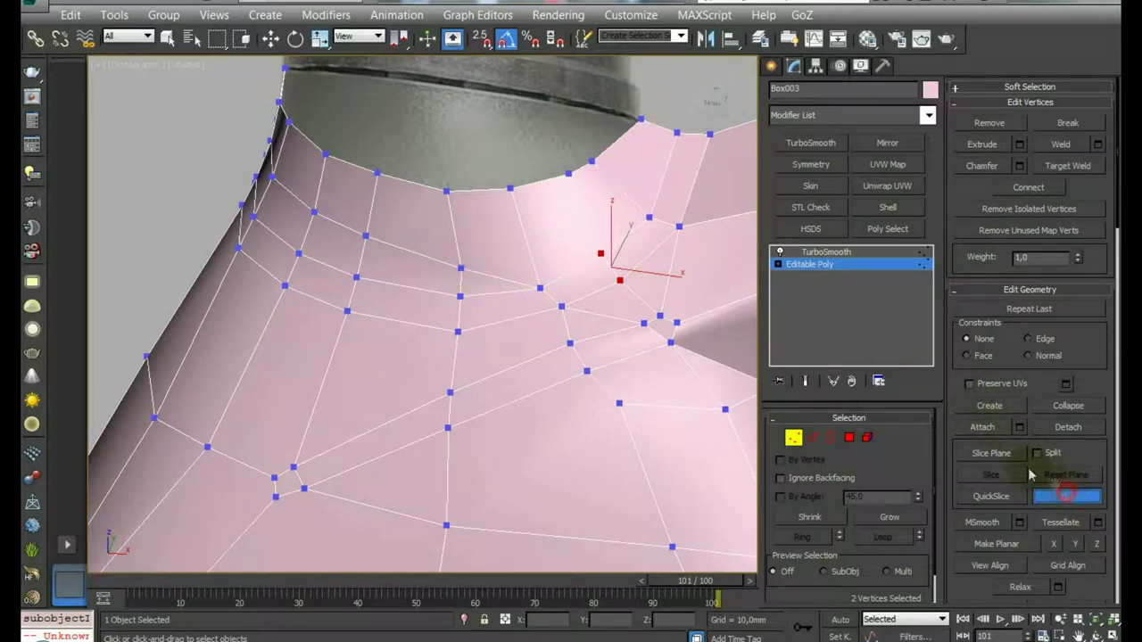
click(659, 124)
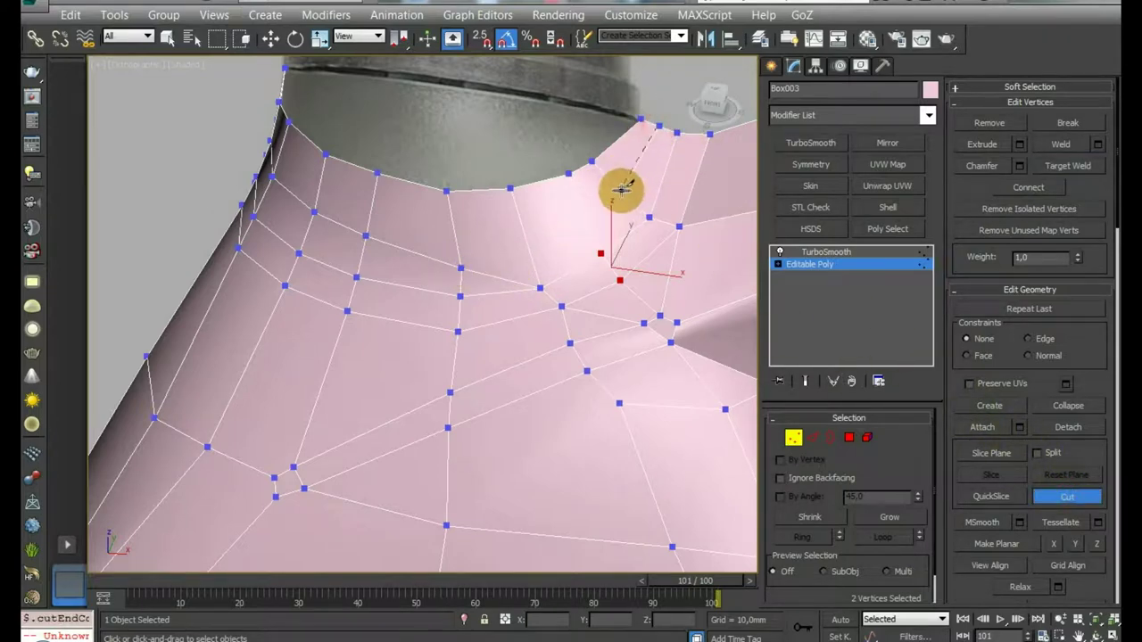
click(586, 217)
click(527, 239)
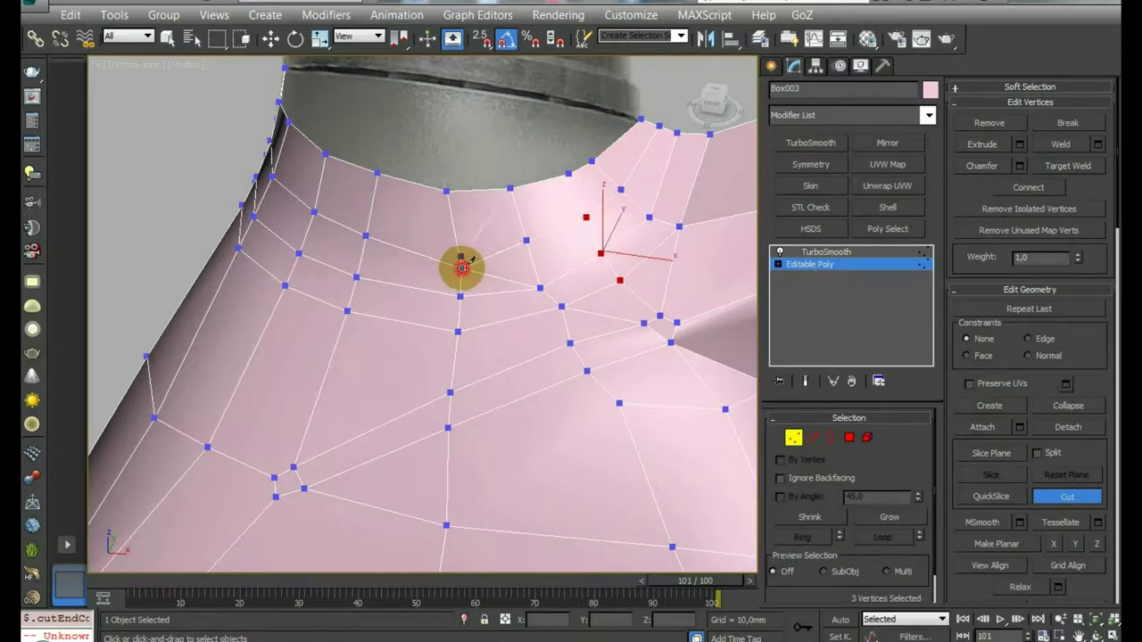
click(461, 267)
key(w)
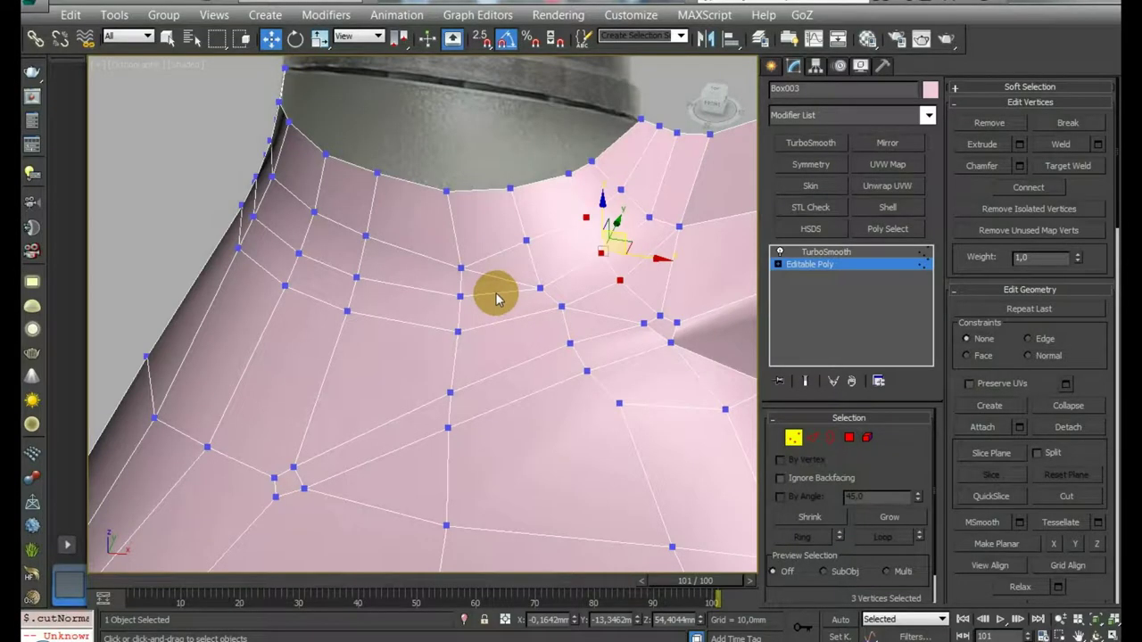
key(2)
click(498, 279)
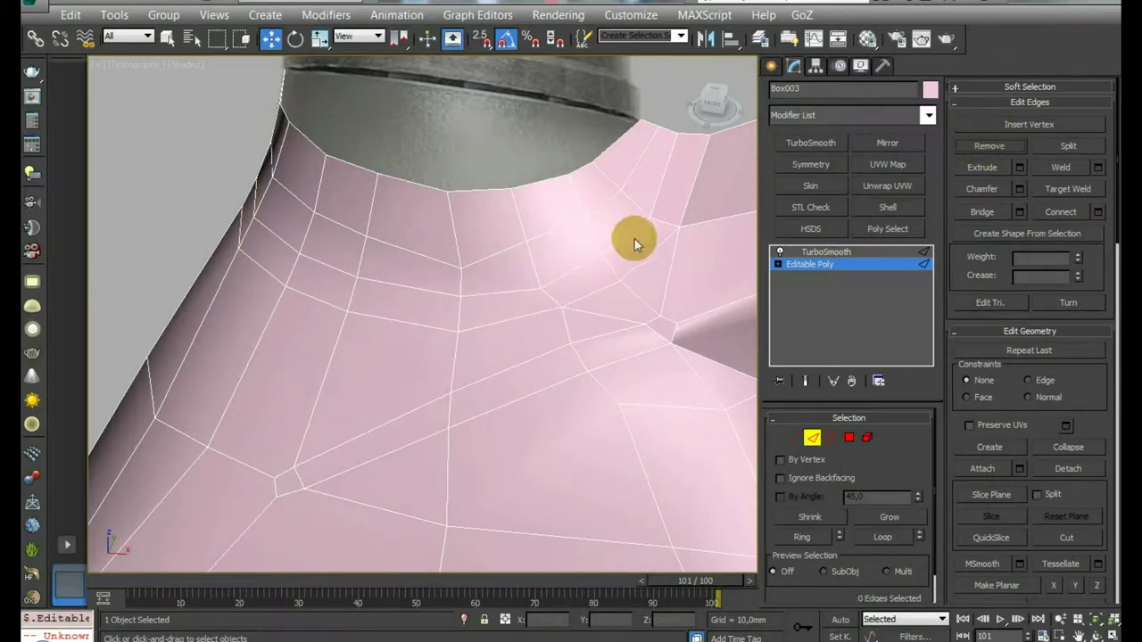
Select the collar edge loop, then move a collar vertex into place.
double_click(552, 231)
scroll(500, 293, down, 2)
scroll(500, 294, down, 3)
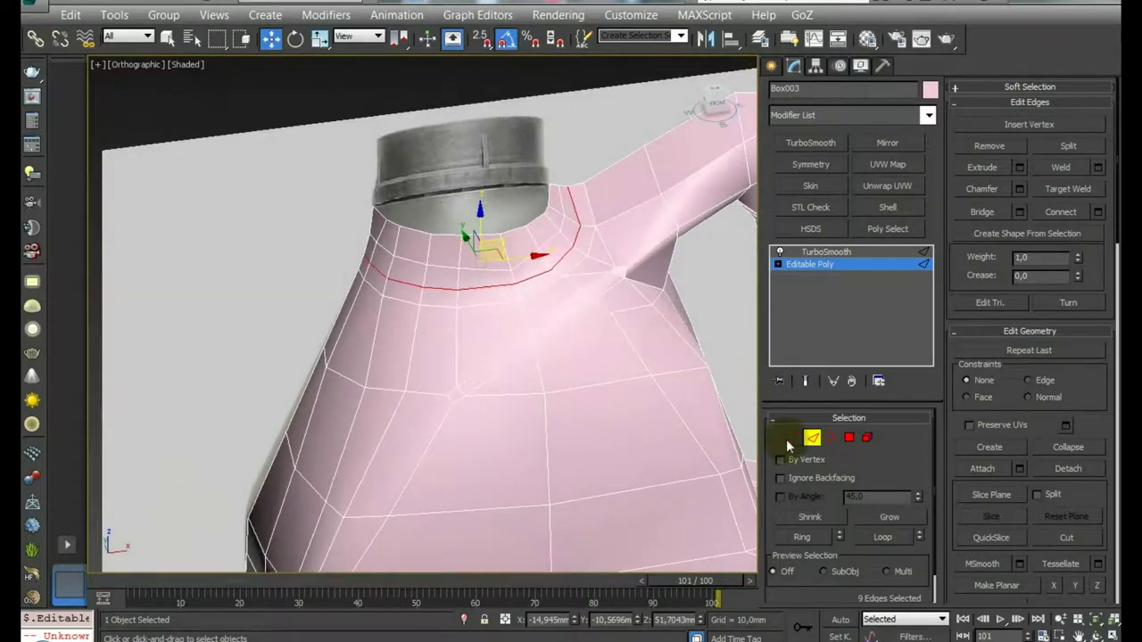
click(794, 437)
scroll(562, 319, up, 2)
click(493, 250)
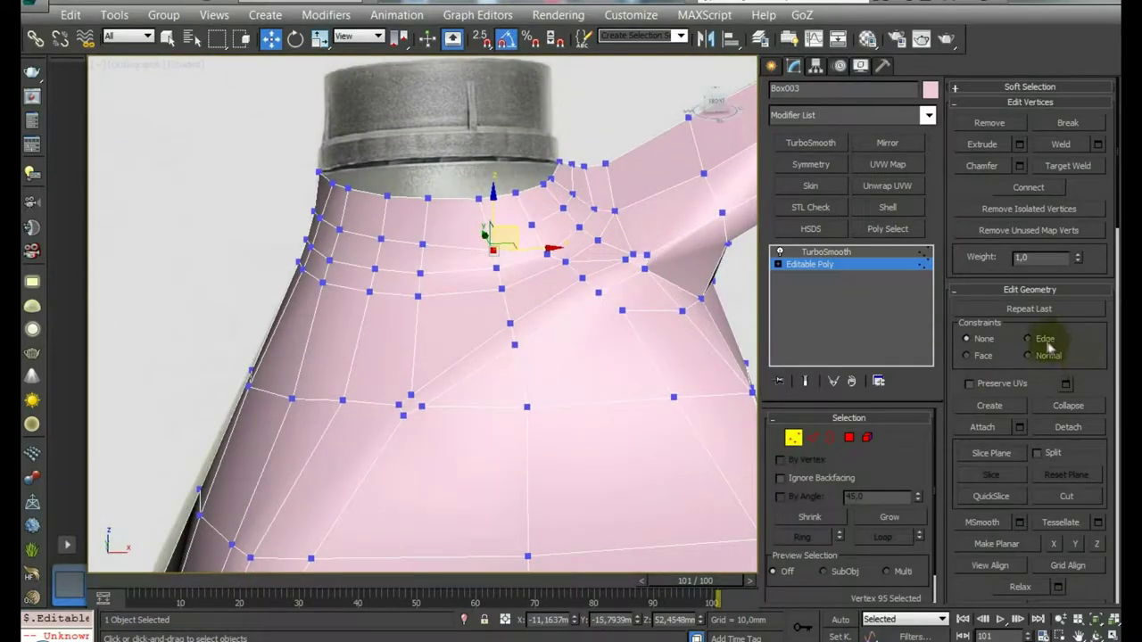
click(510, 228)
mouse_move(506, 220)
alt+middle_down()
mouse_move(550, 300)
mouse_move(510, 362)
mouse_move(596, 309)
alt+middle_up()
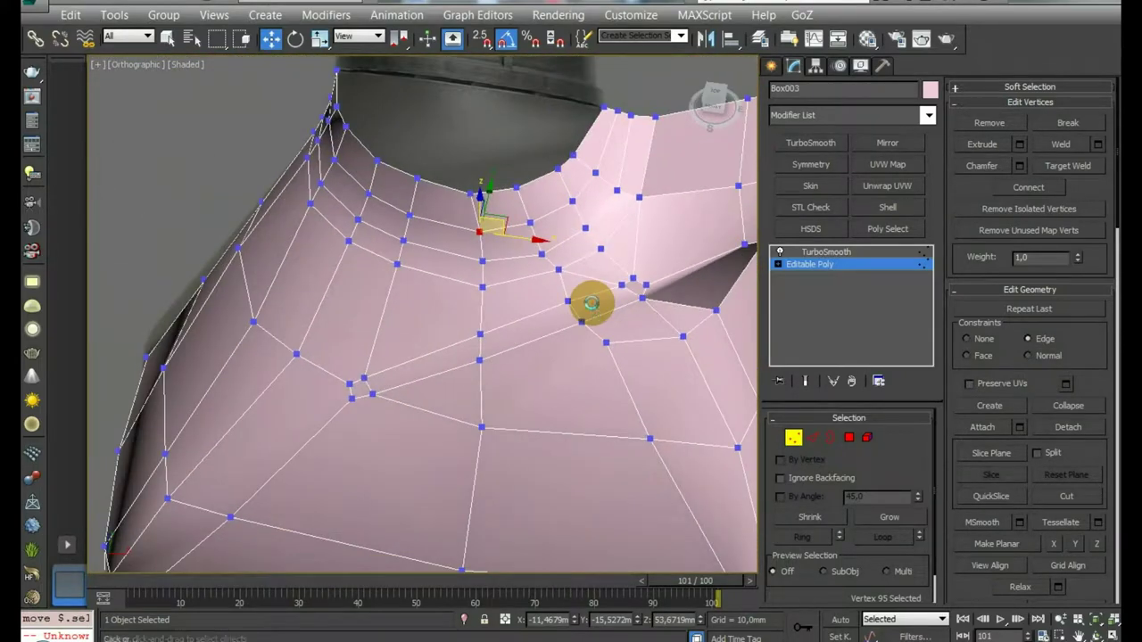
Zoom out and orbit to check the reshaped shoulder against the reference image.
click(793, 437)
scroll(535, 321, down, 5)
mouse_move(625, 322)
alt+middle_down()
mouse_move(670, 316)
mouse_move(625, 303)
mouse_move(571, 328)
alt+middle_up()
scroll(571, 312, down, 3)
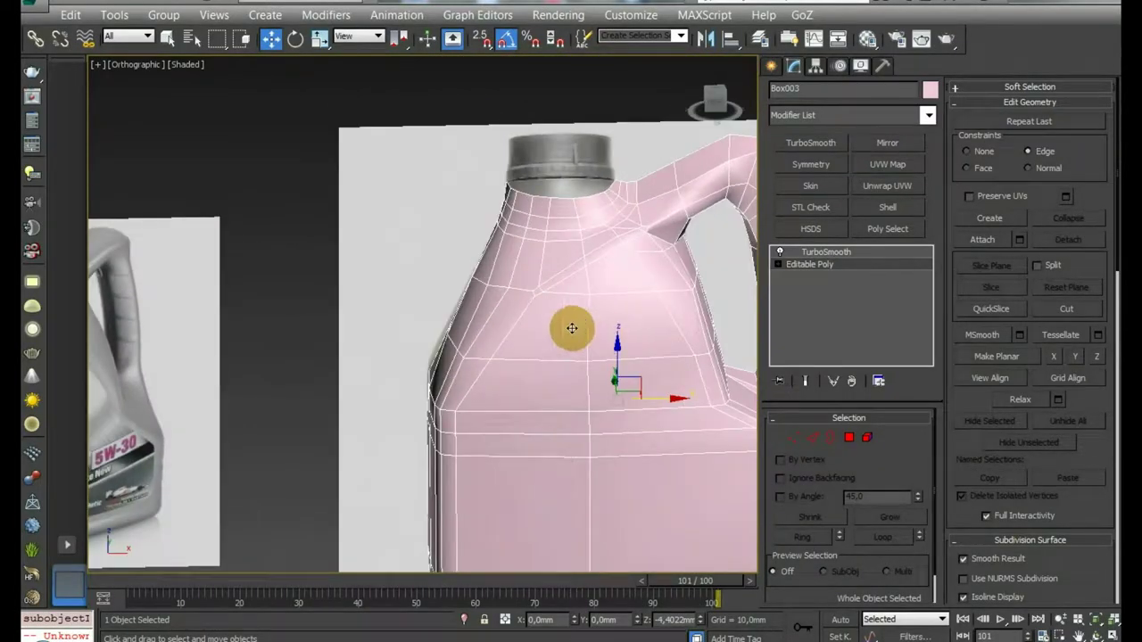
click(797, 437)
mouse_move(566, 324)
alt+middle_down()
mouse_move(532, 298)
mouse_move(550, 313)
mouse_move(622, 324)
mouse_move(584, 295)
alt+middle_up()
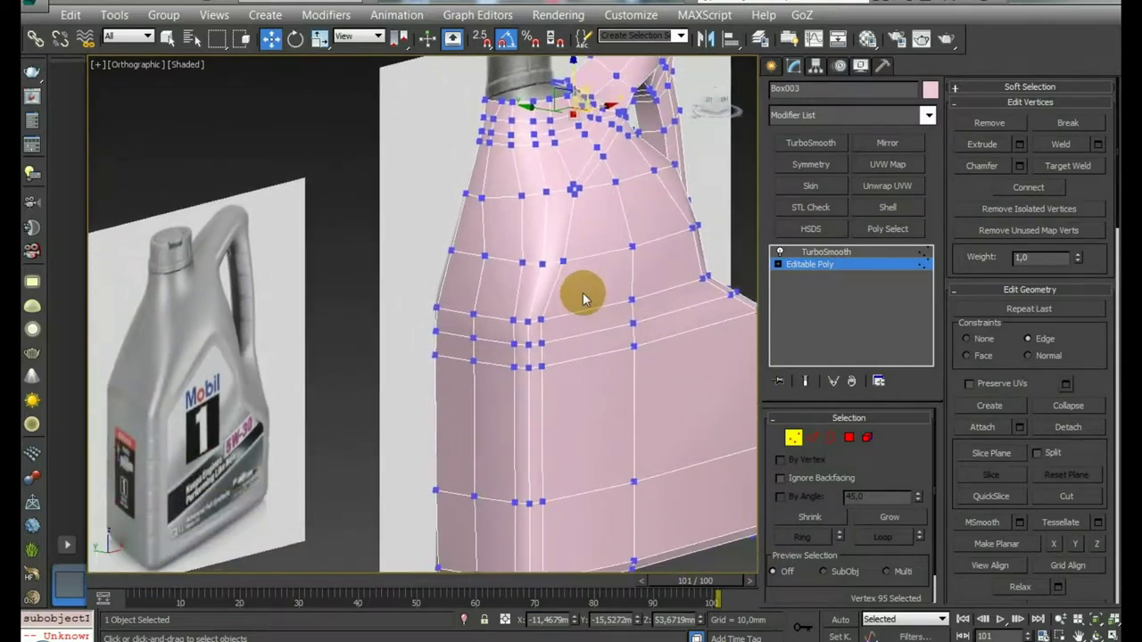
scroll(558, 308, up, 5)
scroll(555, 305, down, 4)
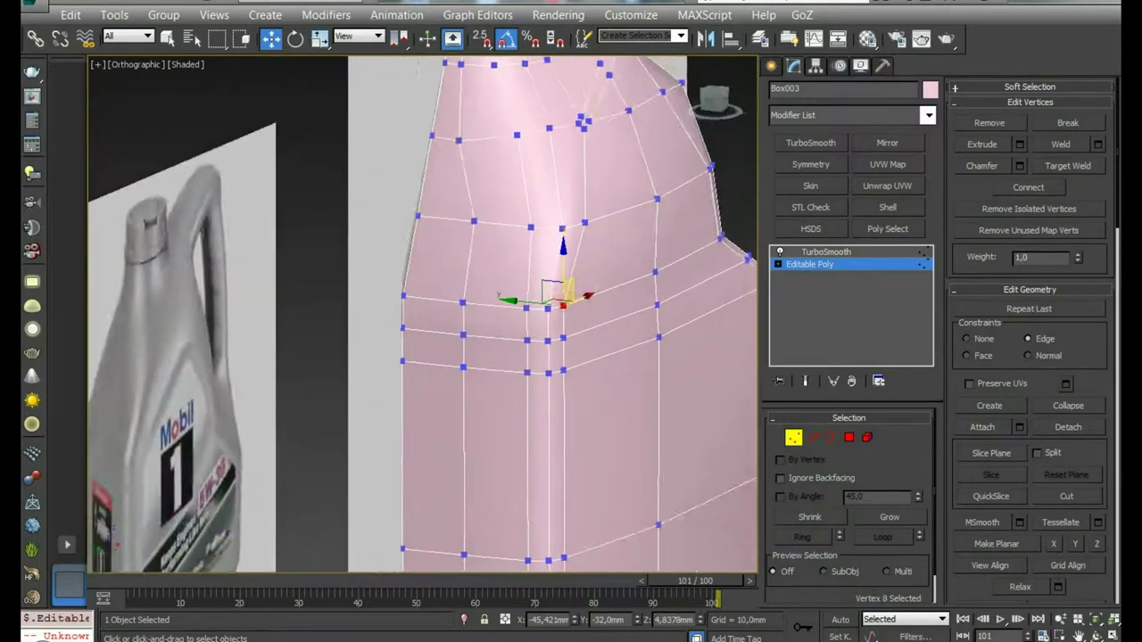
alt+middle_drag(556, 298, 565, 319)
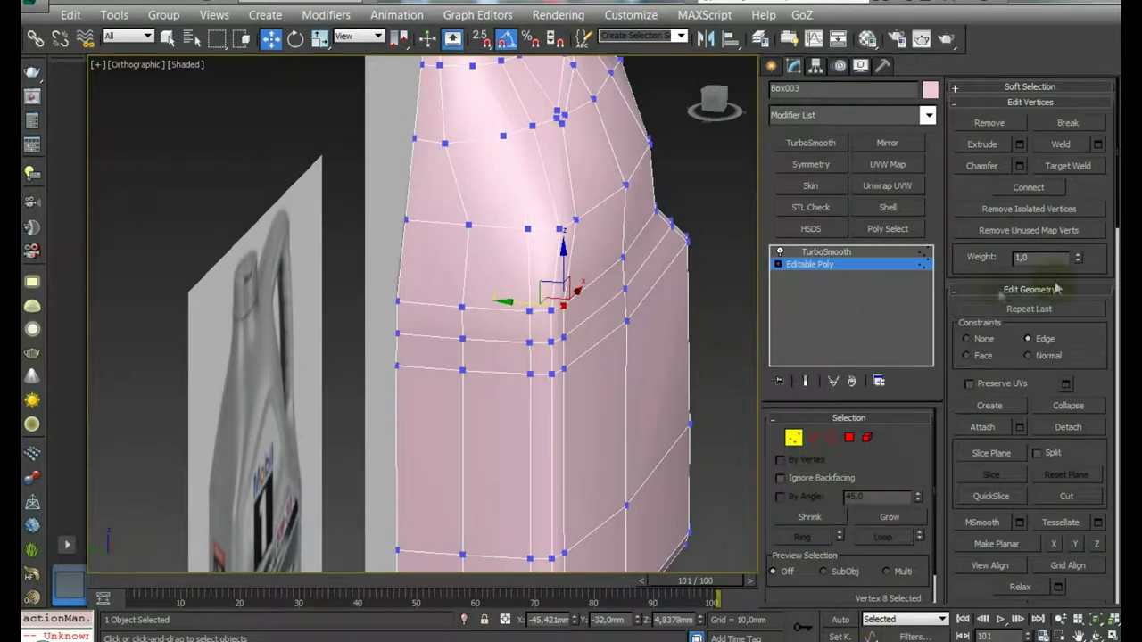
scroll(597, 344, up, 4)
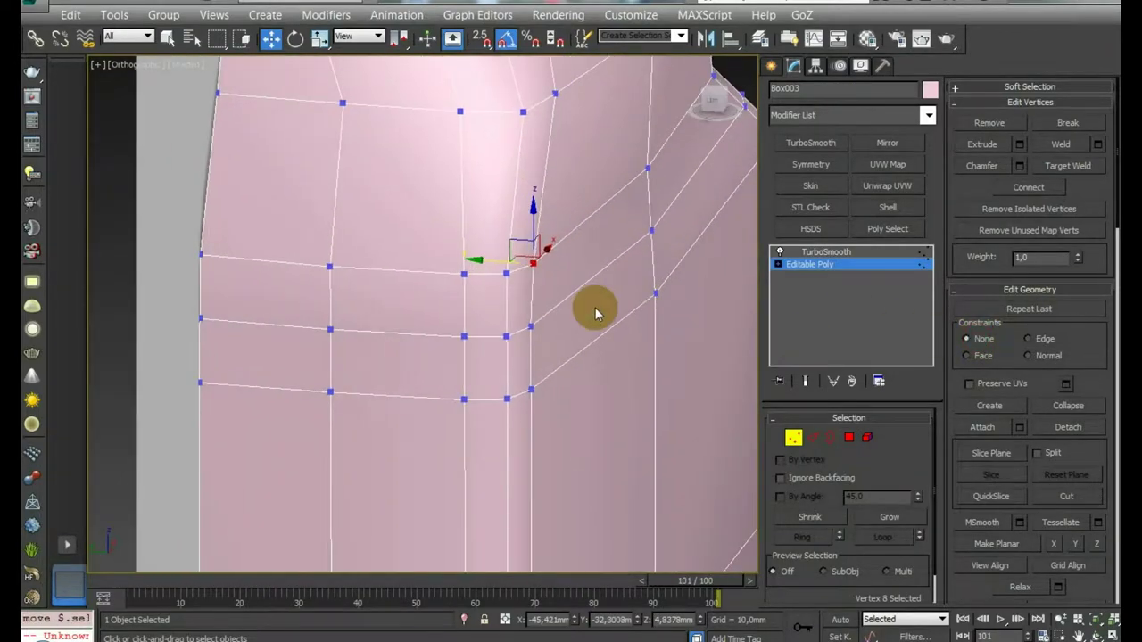
scroll(600, 285, down, 5)
scroll(583, 262, up, 3)
mouse_move(584, 262)
middle_down()
mouse_move(532, 372)
mouse_move(706, 300)
mouse_move(543, 369)
mouse_move(574, 434)
mouse_move(541, 493)
mouse_move(571, 419)
mouse_move(624, 375)
middle_up()
click(849, 437)
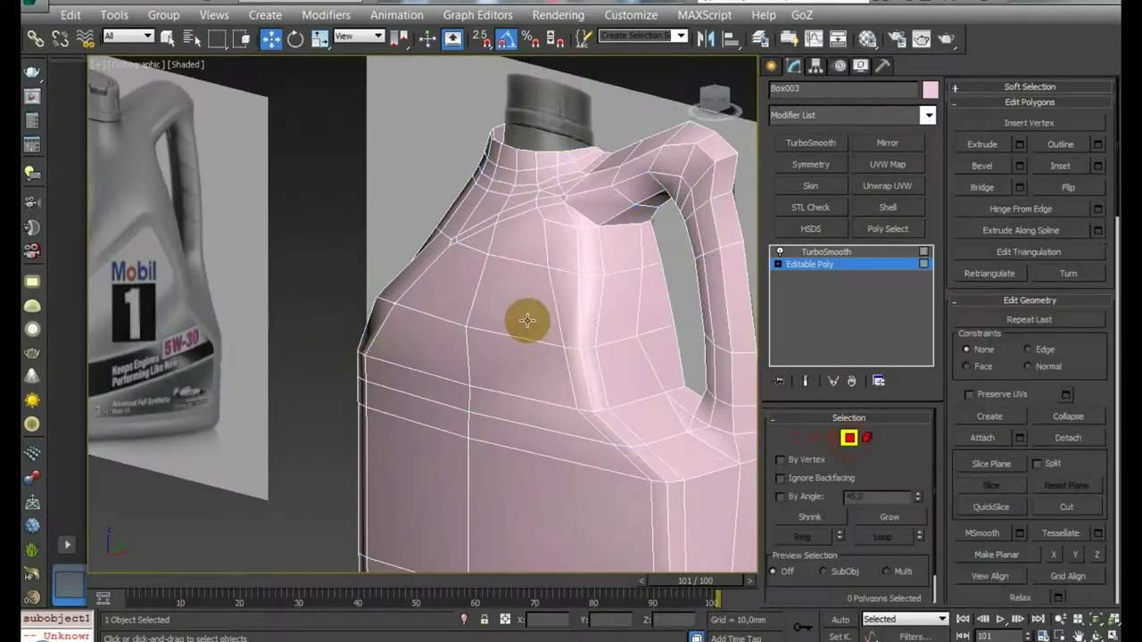
Select the four shoulder polygons beside the neck and apply Make Planar.
click(514, 299)
alt+middle_drag(524, 248, 387, 270)
click(387, 270)
ctrl+click(461, 204)
mouse_move(498, 196)
alt+middle_down()
mouse_move(523, 242)
mouse_move(565, 235)
mouse_move(482, 243)
alt+middle_up()
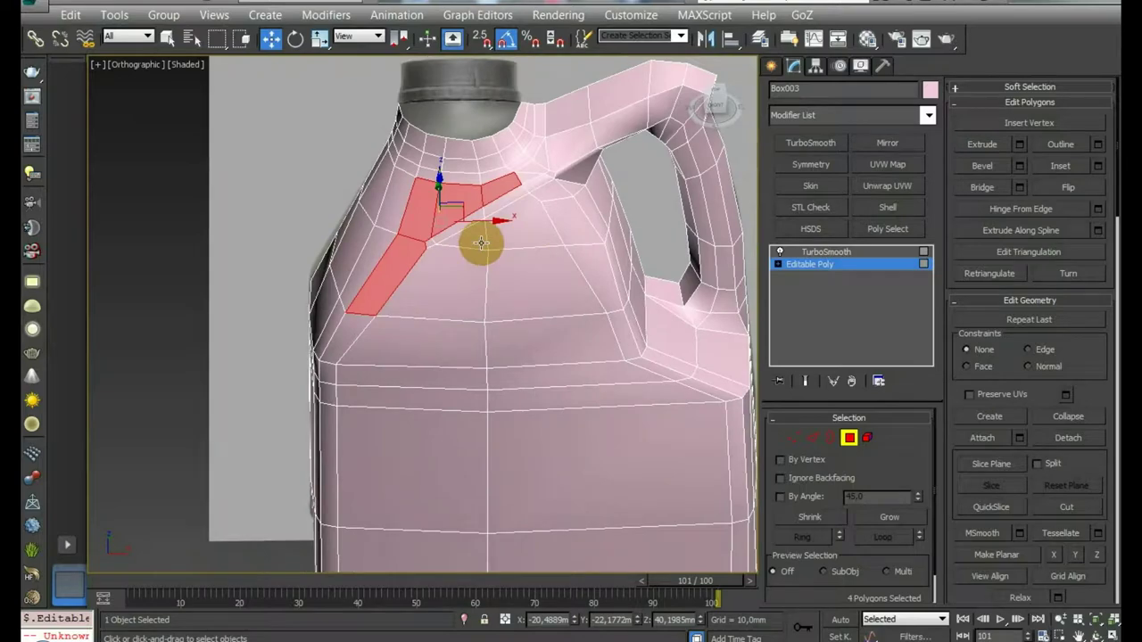
click(1014, 556)
mouse_move(473, 311)
alt+middle_down()
mouse_move(401, 288)
mouse_move(467, 292)
alt+middle_up()
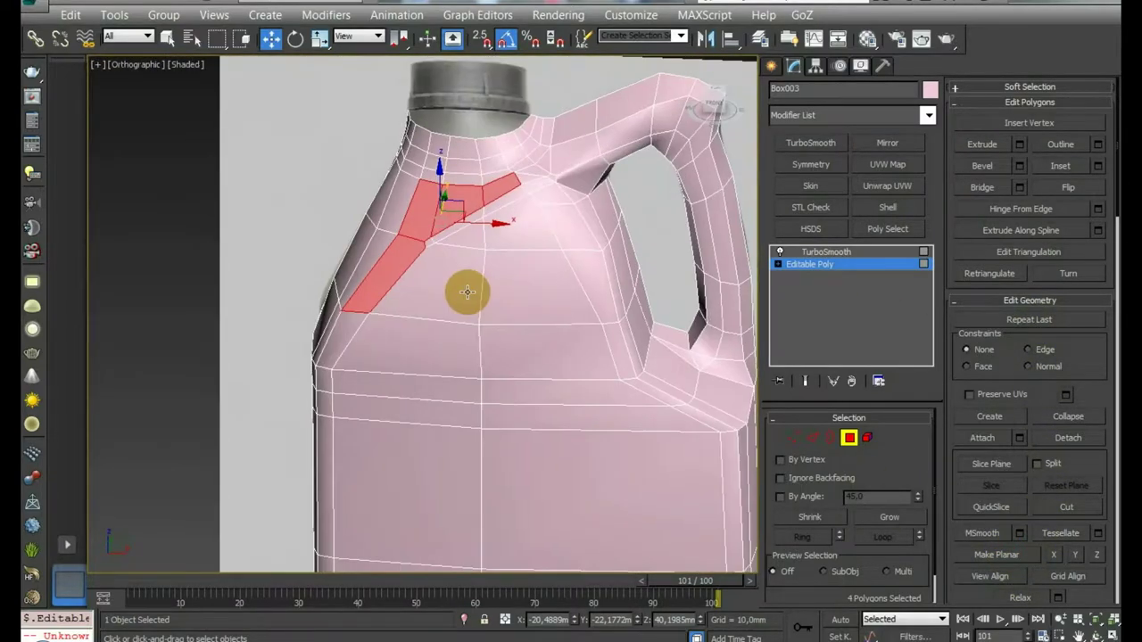
scroll(468, 292, down, 2)
scroll(467, 292, down, 3)
Exit polygon mode, enable Show End Result and deselect to view the smoothed jug.
click(843, 437)
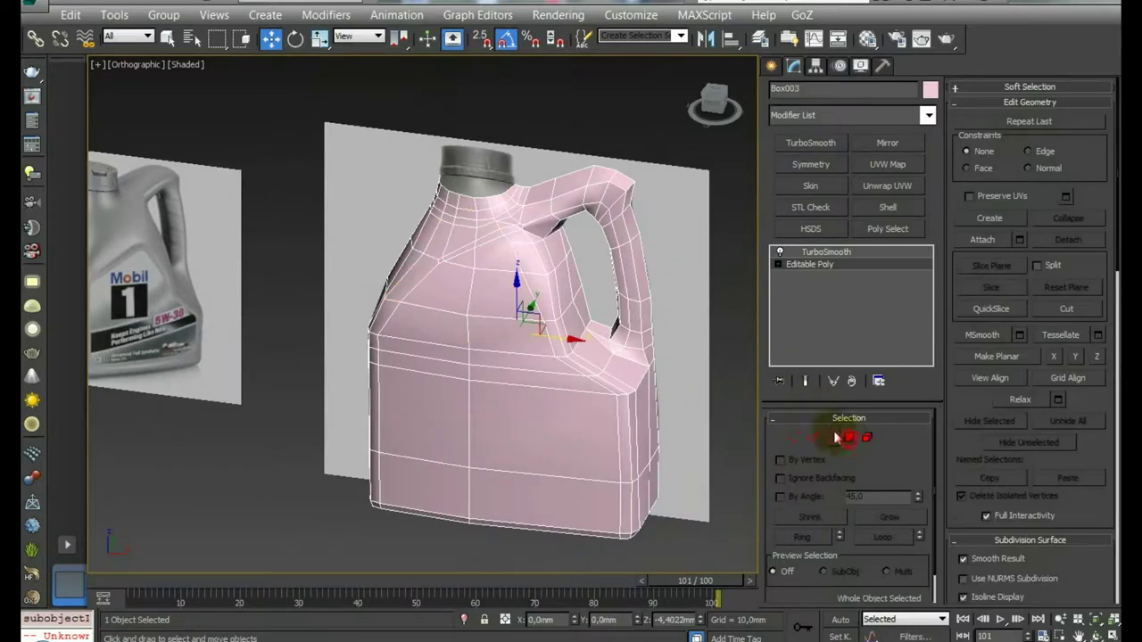
mouse_move(719, 359)
alt+middle_down()
mouse_move(556, 301)
mouse_move(126, 203)
alt+middle_up()
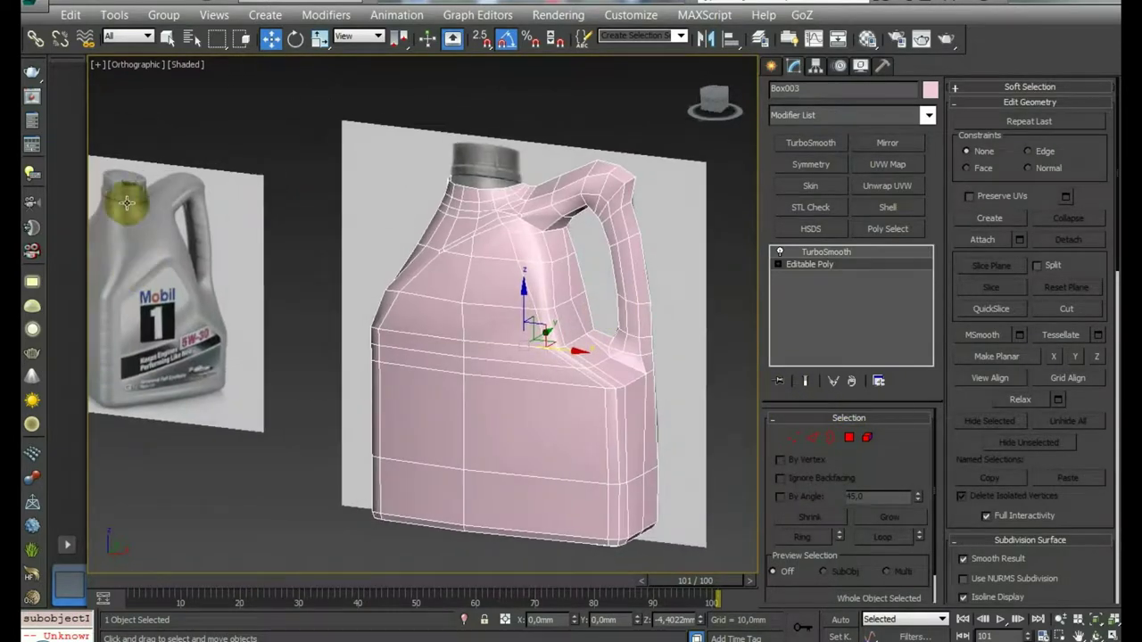
click(805, 382)
click(732, 306)
mouse_move(461, 297)
alt+middle_down()
mouse_move(598, 342)
mouse_move(661, 273)
mouse_move(508, 301)
mouse_move(579, 313)
mouse_move(543, 309)
mouse_move(562, 306)
mouse_move(532, 321)
mouse_move(474, 311)
mouse_move(547, 282)
mouse_move(292, 233)
alt+middle_up()
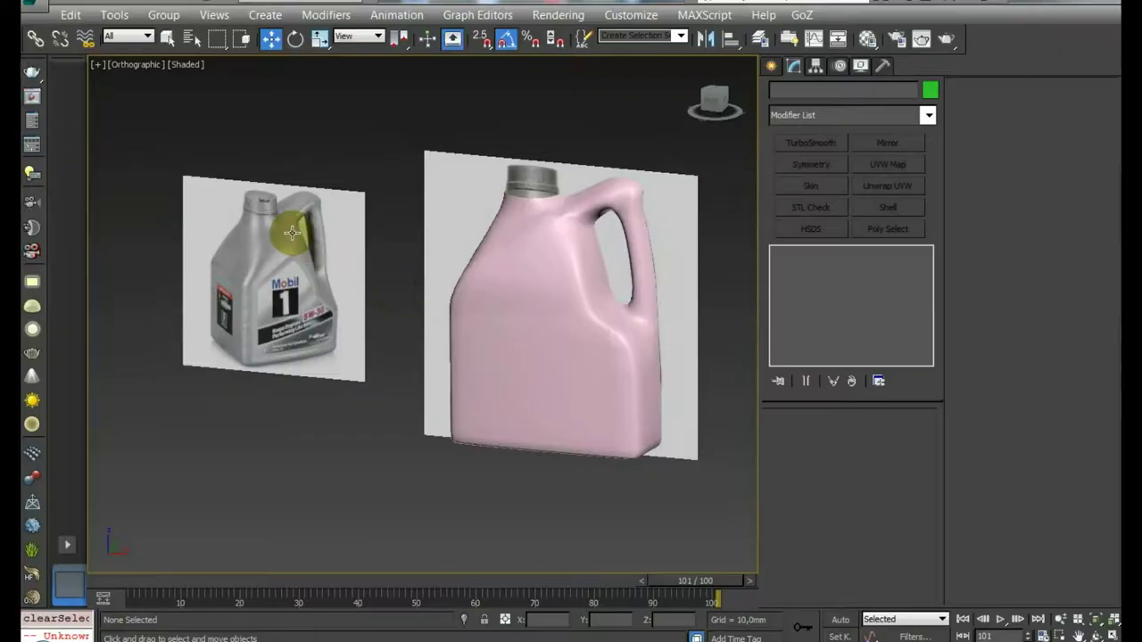
Select the bottle's Editable Poly level, set Constraints to Edge, and enter Vertex mode.
click(581, 297)
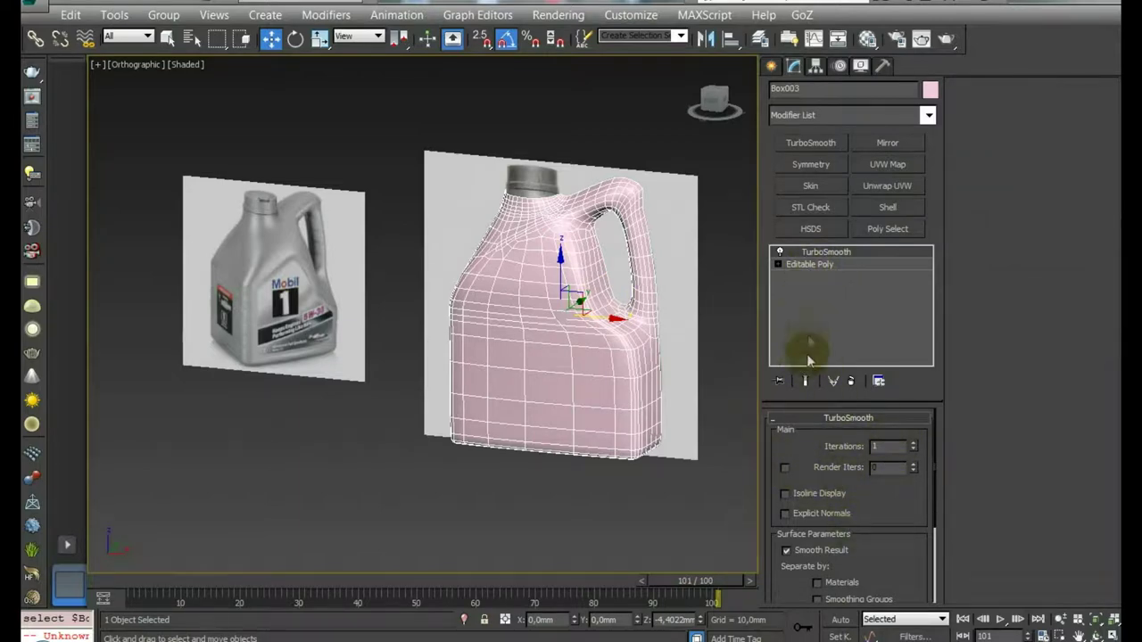
click(805, 264)
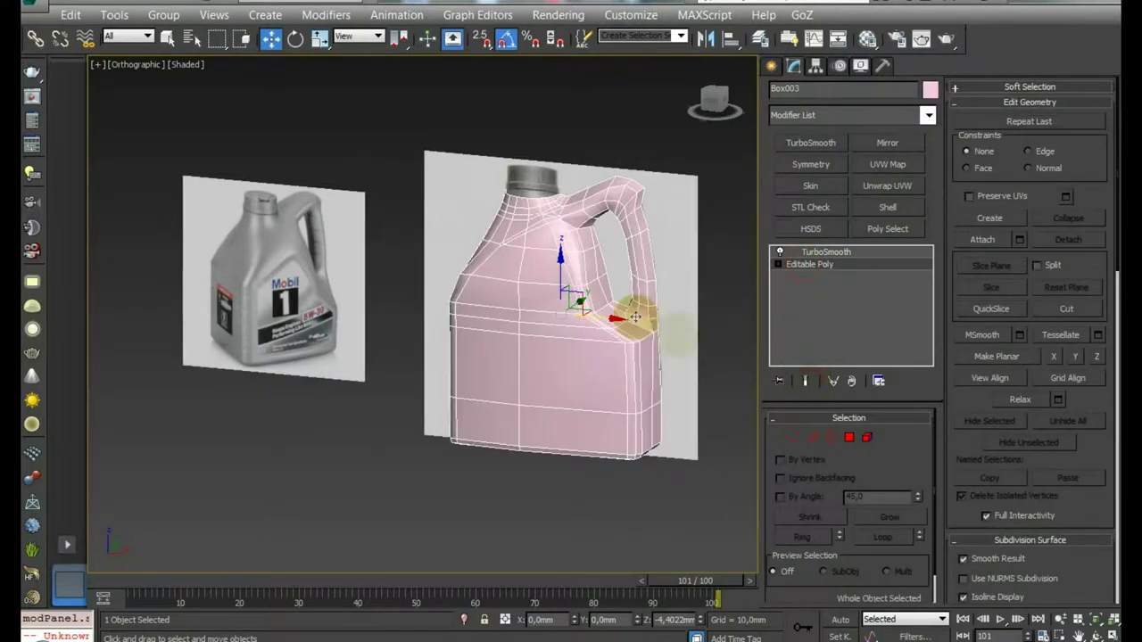
scroll(721, 339, up, 3)
scroll(571, 295, up, 1)
click(810, 436)
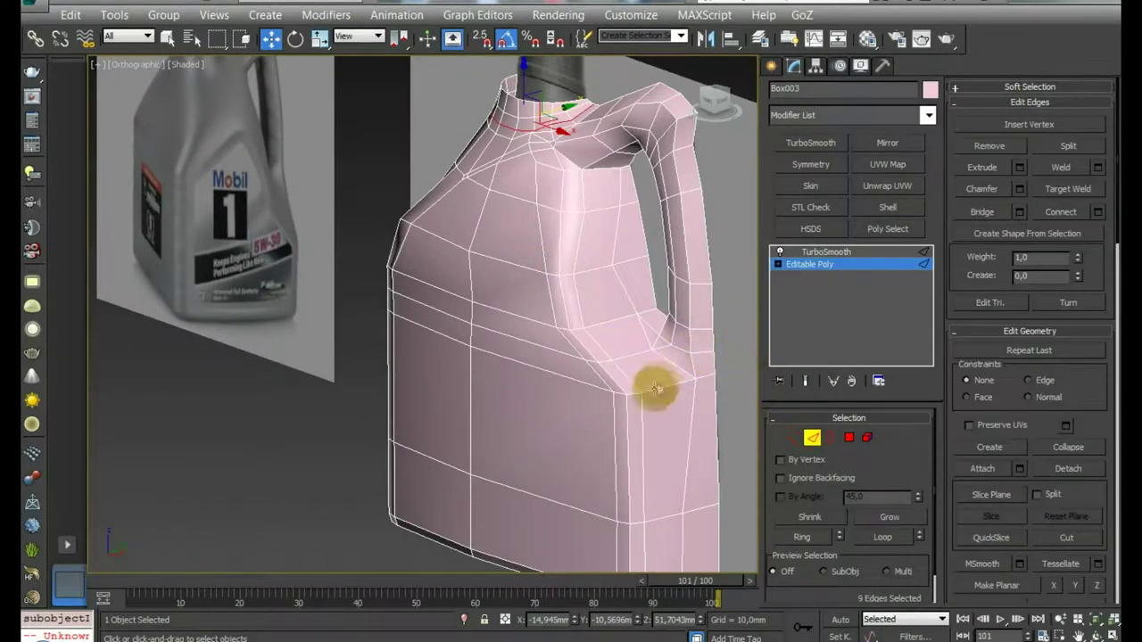
click(1030, 379)
middle_drag(683, 428, 710, 361)
click(793, 437)
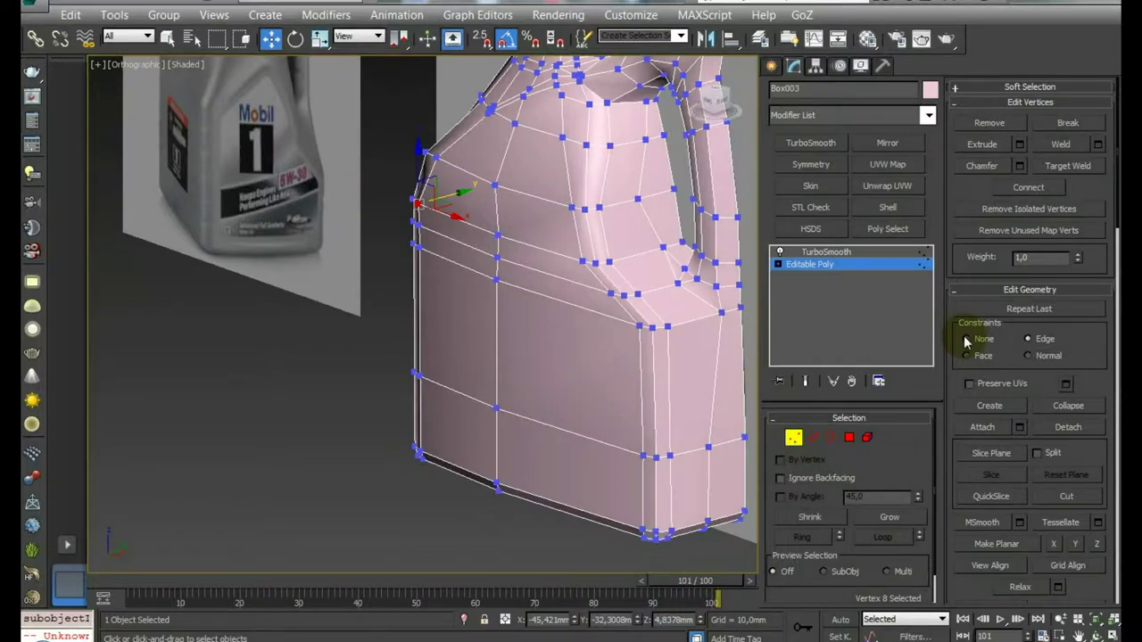
Slide the vertices at the handle's lower joint along their edges to even the edge flow.
alt+middle_drag(746, 402, 602, 364)
ctrl+click(598, 381)
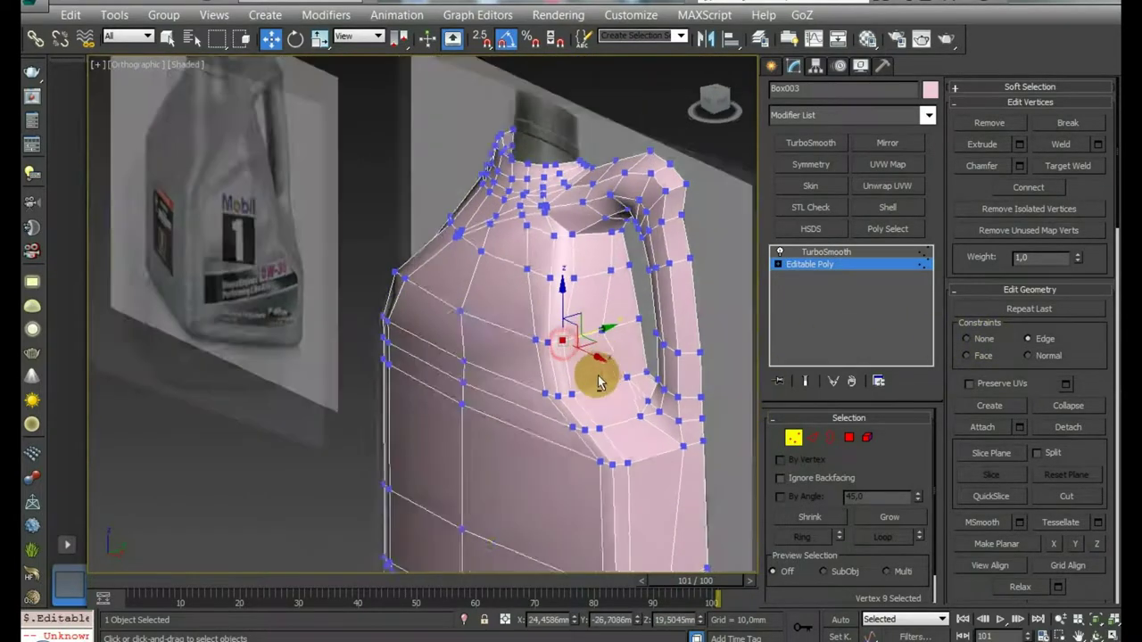
scroll(598, 381, up, 3)
click(563, 401)
click(521, 400)
mouse_move(520, 400)
mouse_down()
mouse_move(559, 421)
mouse_move(559, 450)
mouse_up()
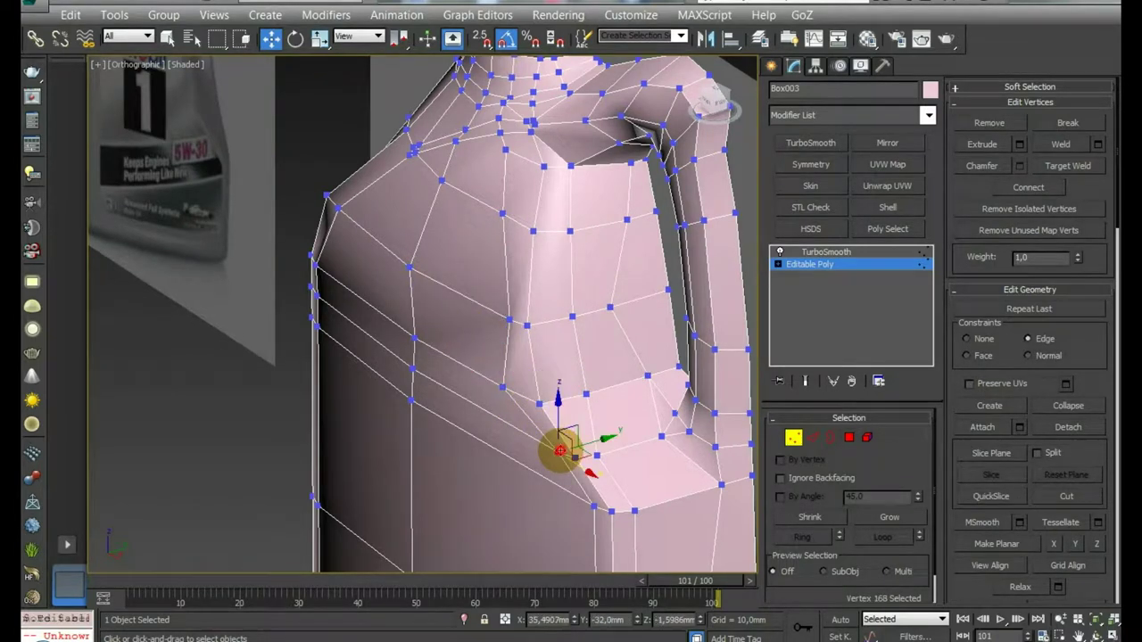
drag(594, 505, 614, 484)
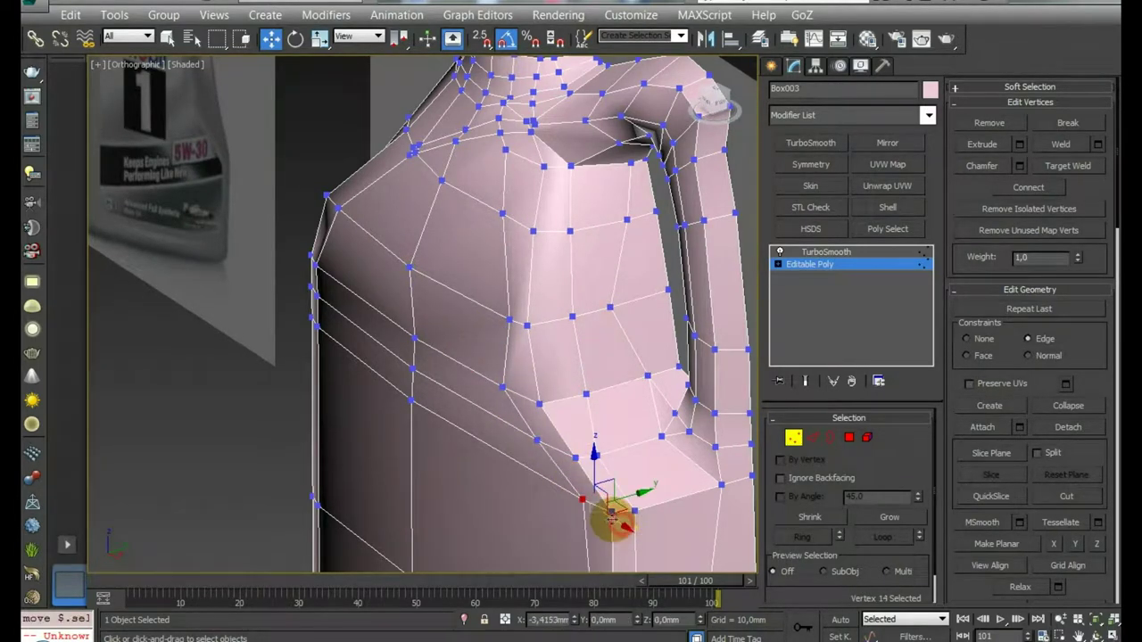
Nudge the shoulder vertices below the handle slightly along their edges.
click(635, 509)
drag(680, 496, 682, 494)
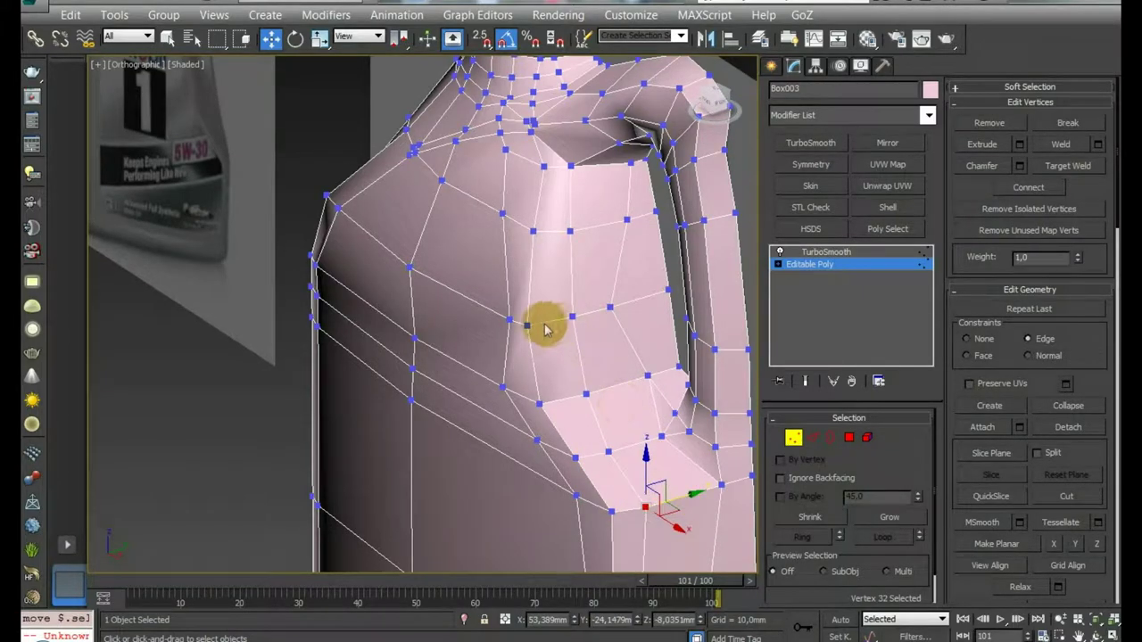
click(509, 321)
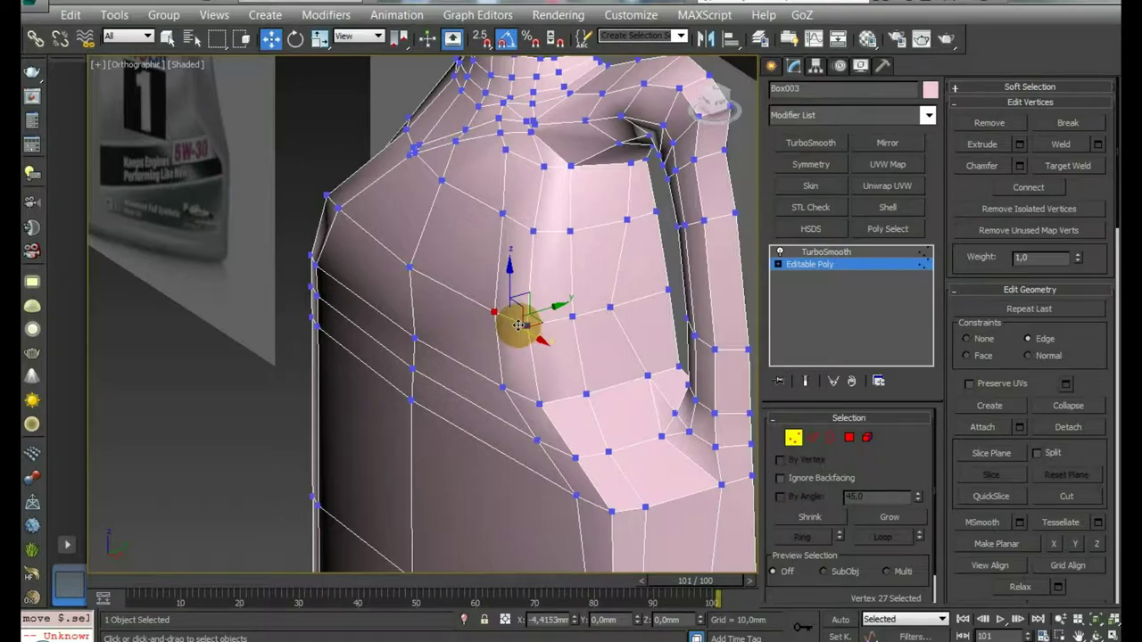
mouse_move(513, 321)
alt+middle_down()
mouse_move(538, 256)
mouse_move(807, 455)
alt+middle_up()
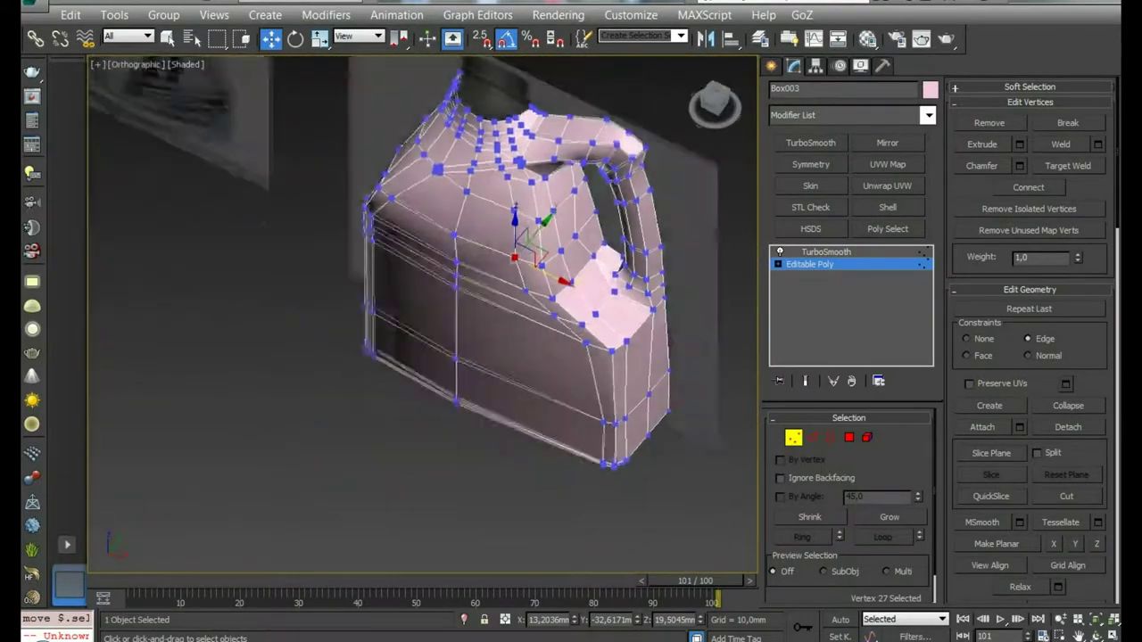
Exit Vertex mode, turn on Show End Result, and inspect the smoothed handle-to-neck blend up close.
click(793, 438)
click(806, 381)
click(669, 490)
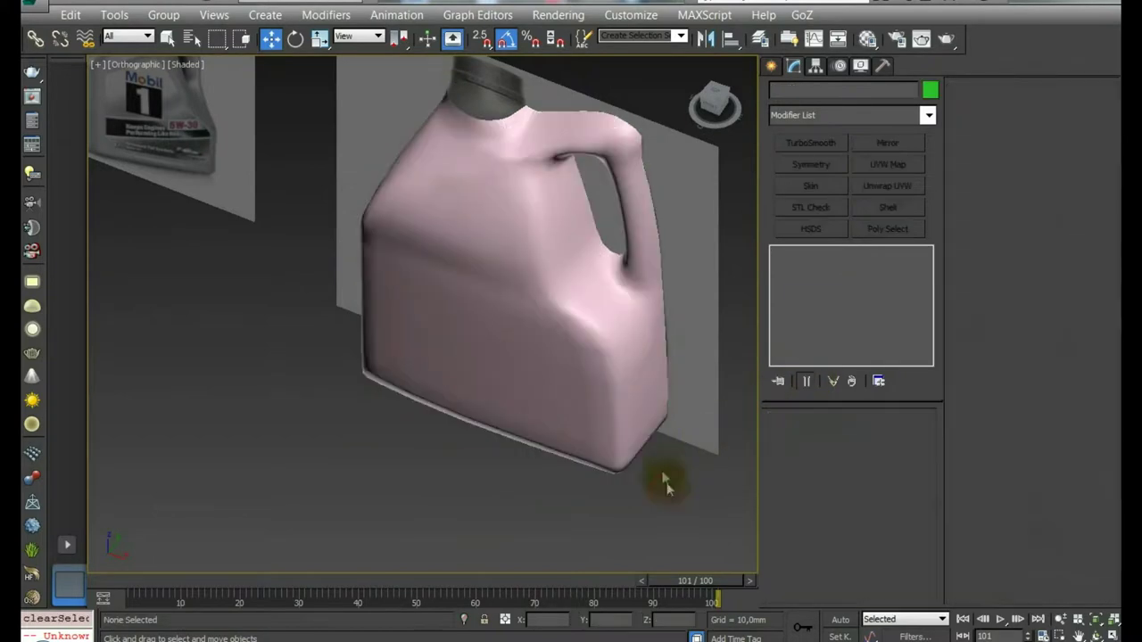
click(606, 363)
click(711, 476)
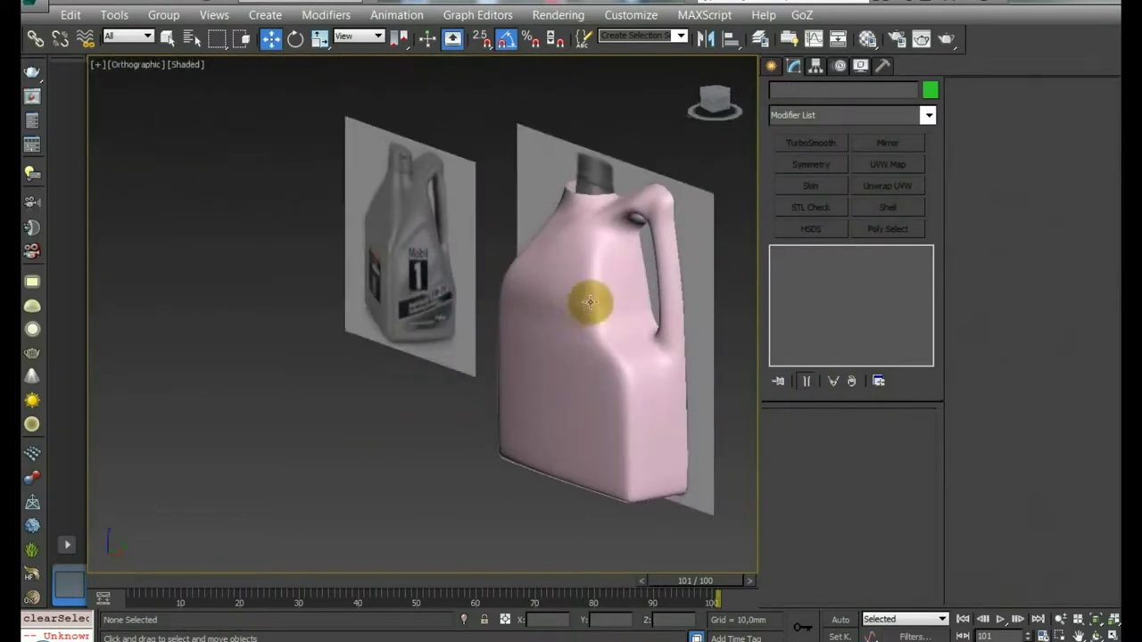
scroll(606, 324, up, 5)
click(617, 357)
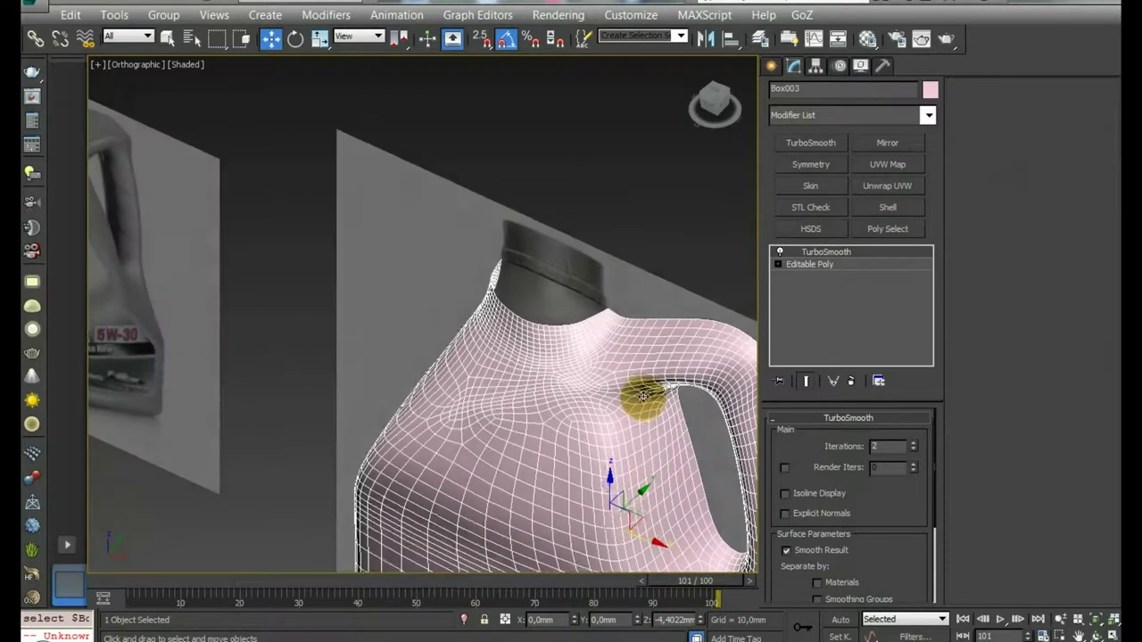
scroll(643, 395, down, 2)
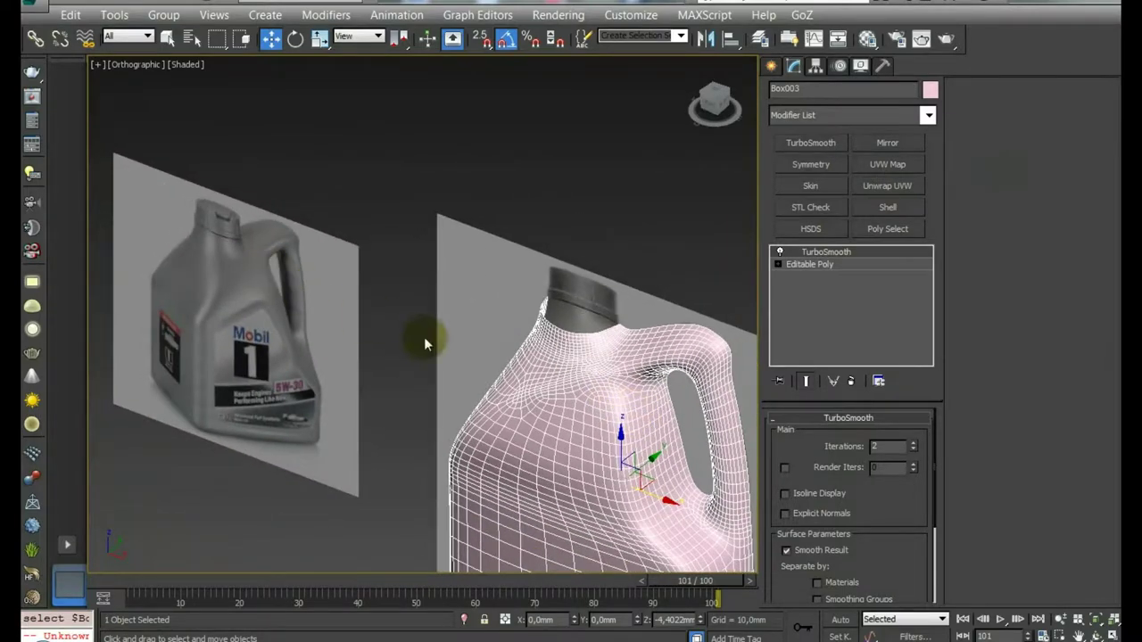
scroll(687, 429, up, 2)
scroll(686, 429, up, 2)
click(821, 266)
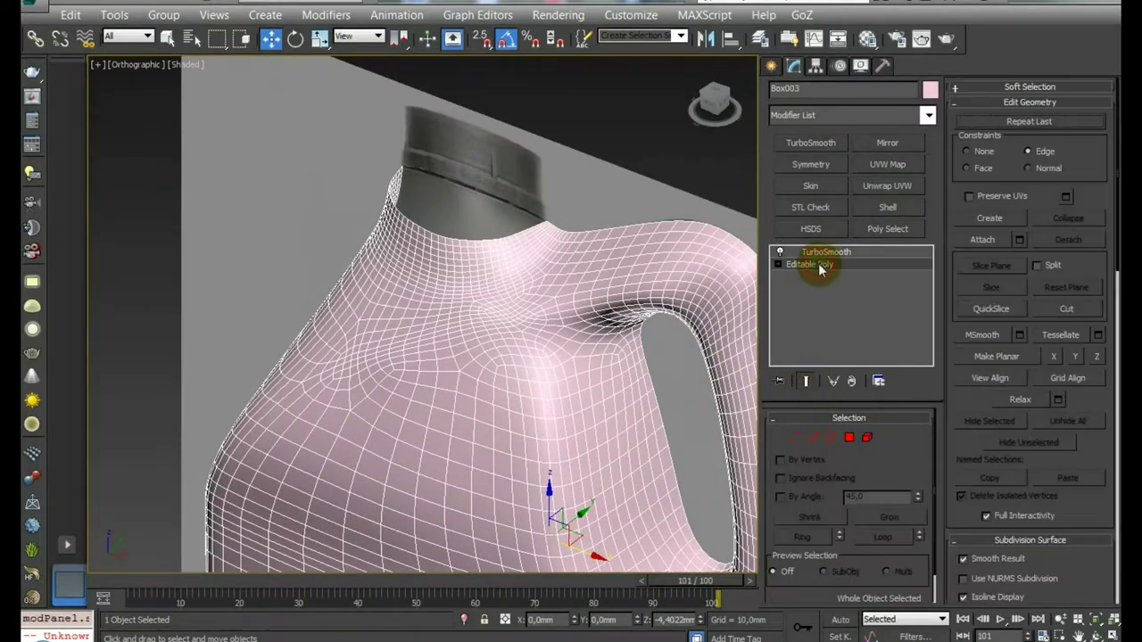
Hide the smoothing and frame the low-poly cage at the neck-handle junction.
click(806, 382)
mouse_move(581, 339)
alt+middle_down()
mouse_move(601, 295)
mouse_move(647, 369)
mouse_move(604, 339)
alt+middle_up()
click(809, 253)
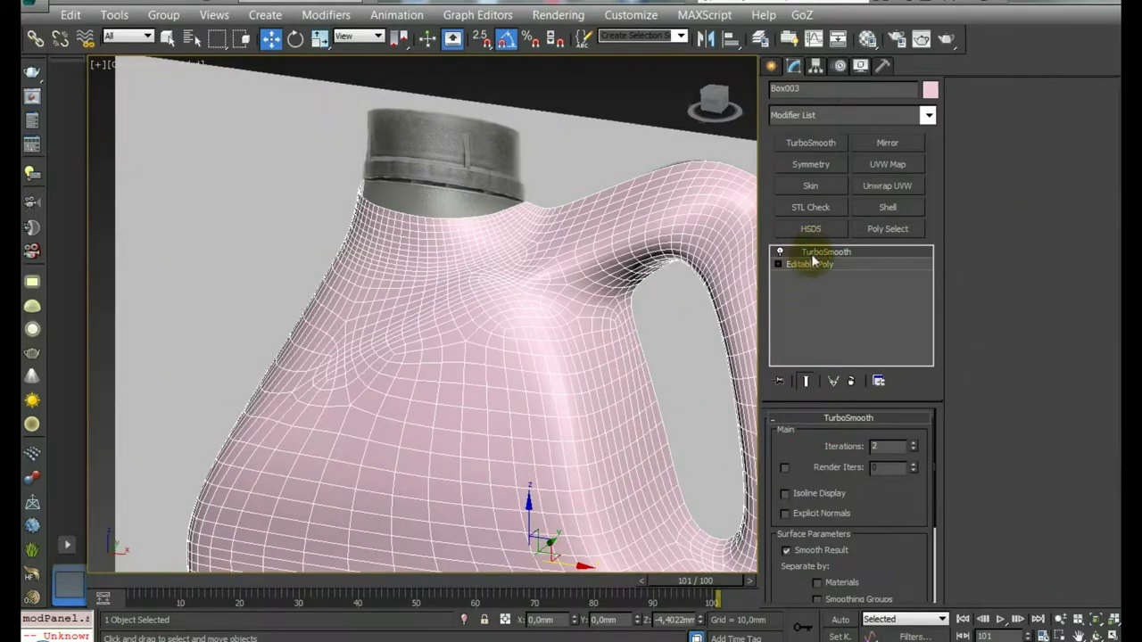
click(811, 264)
scroll(542, 298, up, 1)
scroll(543, 298, up, 3)
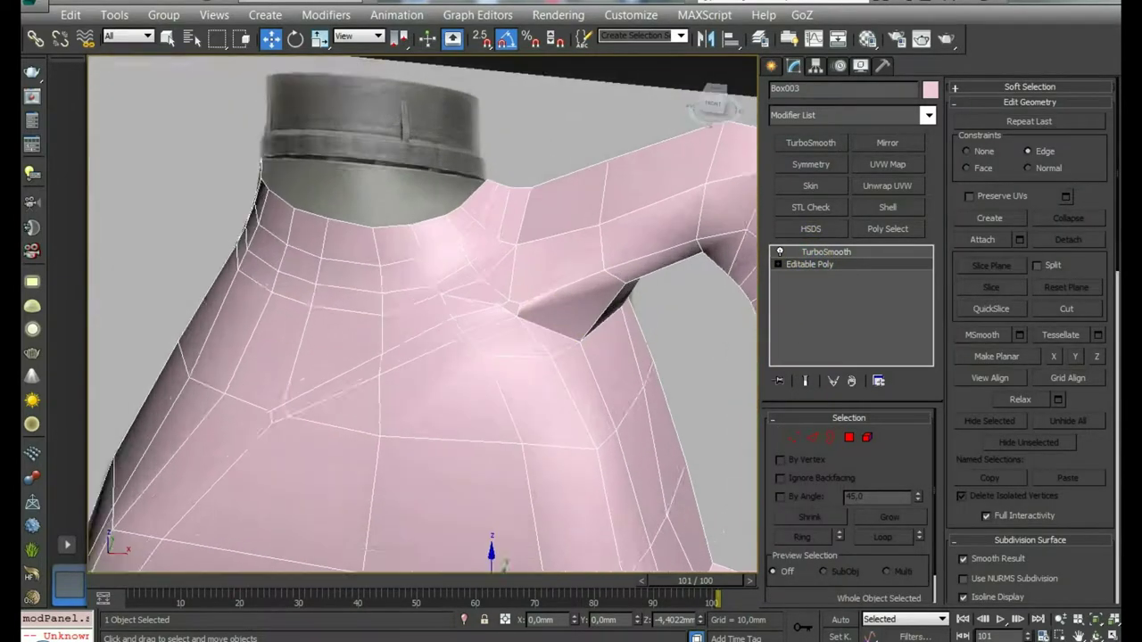
scroll(504, 281, up, 2)
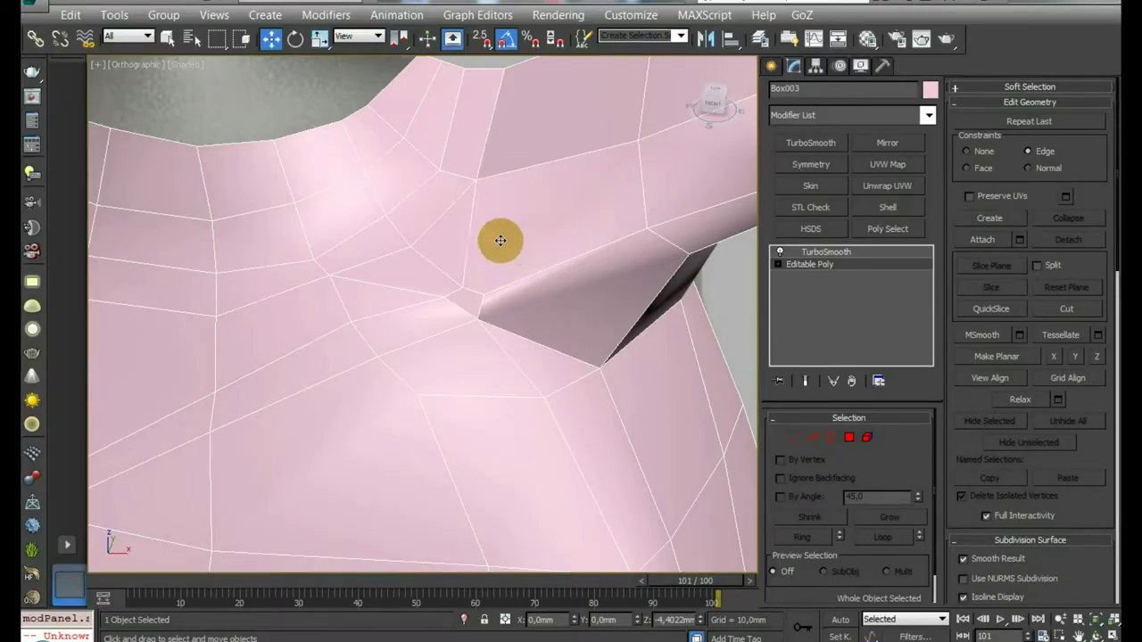
middle_drag(469, 328, 538, 300)
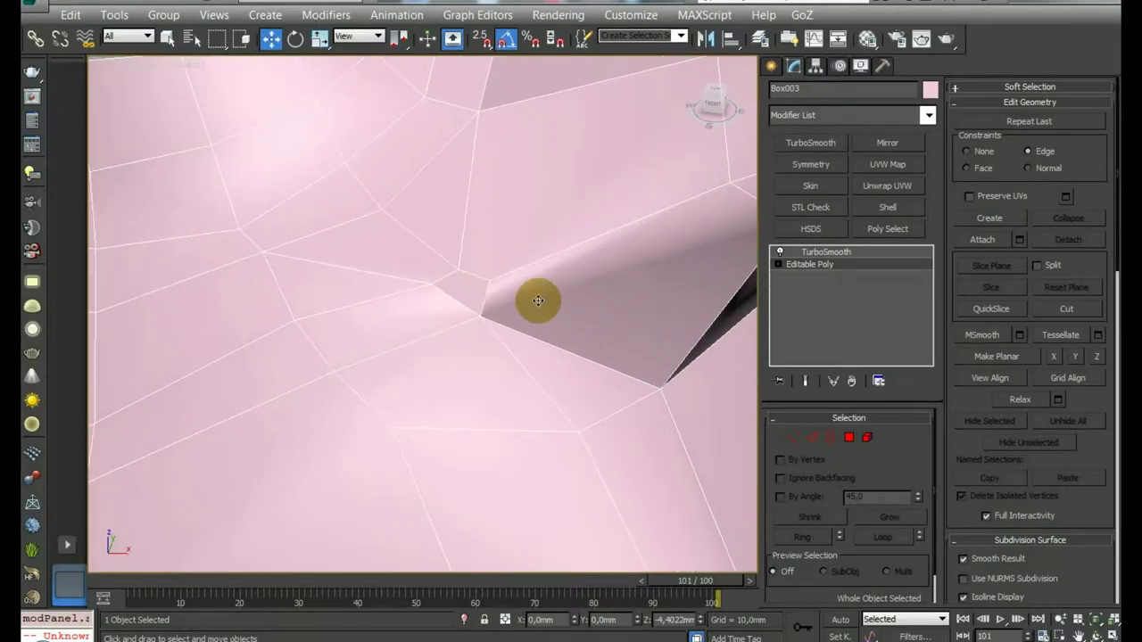
Target-weld the stray vertex at the handle joint onto its neighbour.
click(919, 264)
key(1)
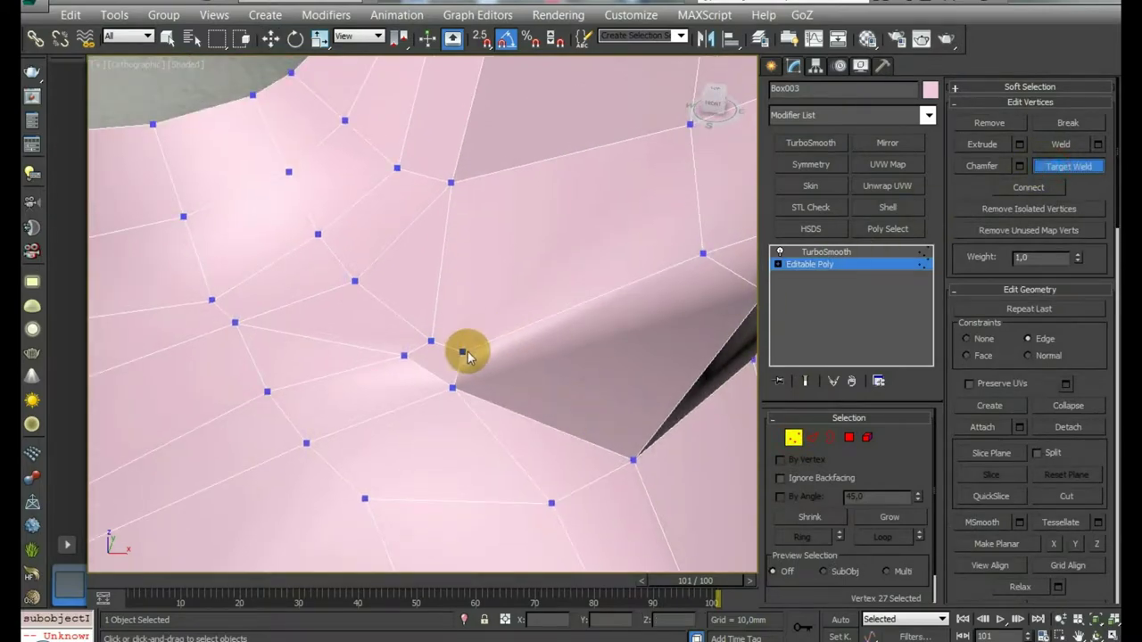
click(431, 341)
scroll(473, 327, down, 3)
scroll(535, 286, up, 3)
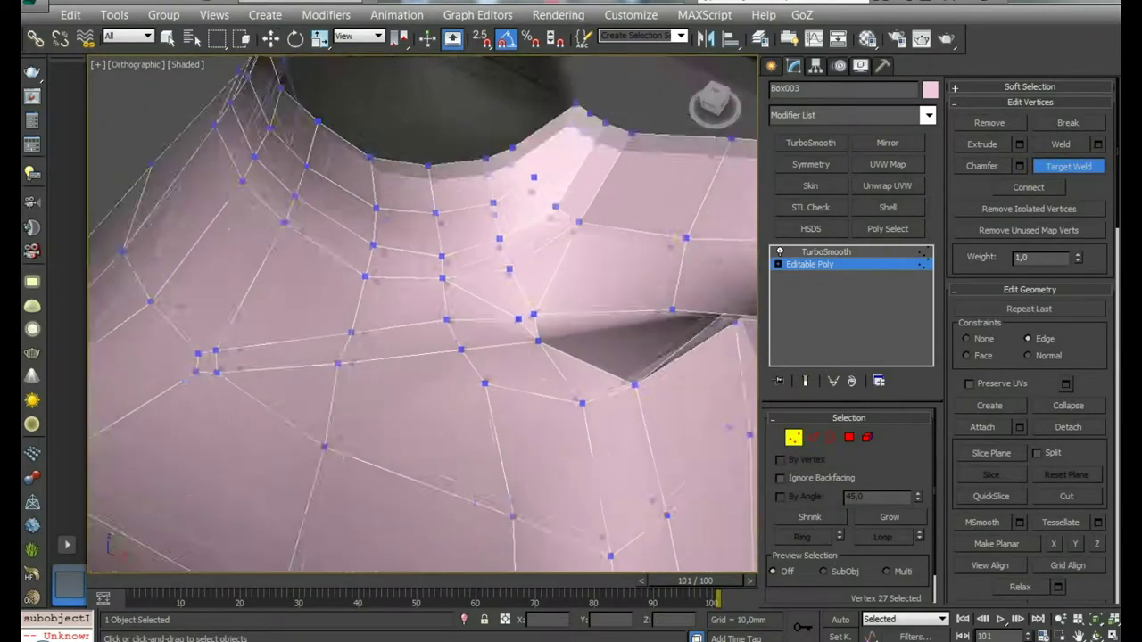
scroll(581, 273, up, 2)
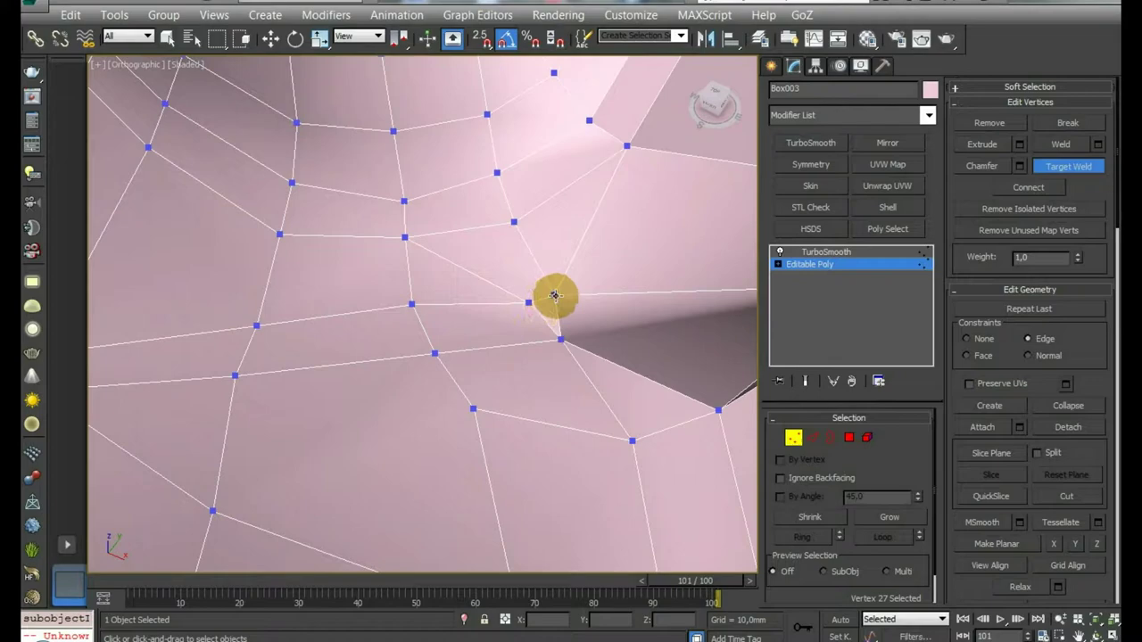
scroll(571, 278, down, 5)
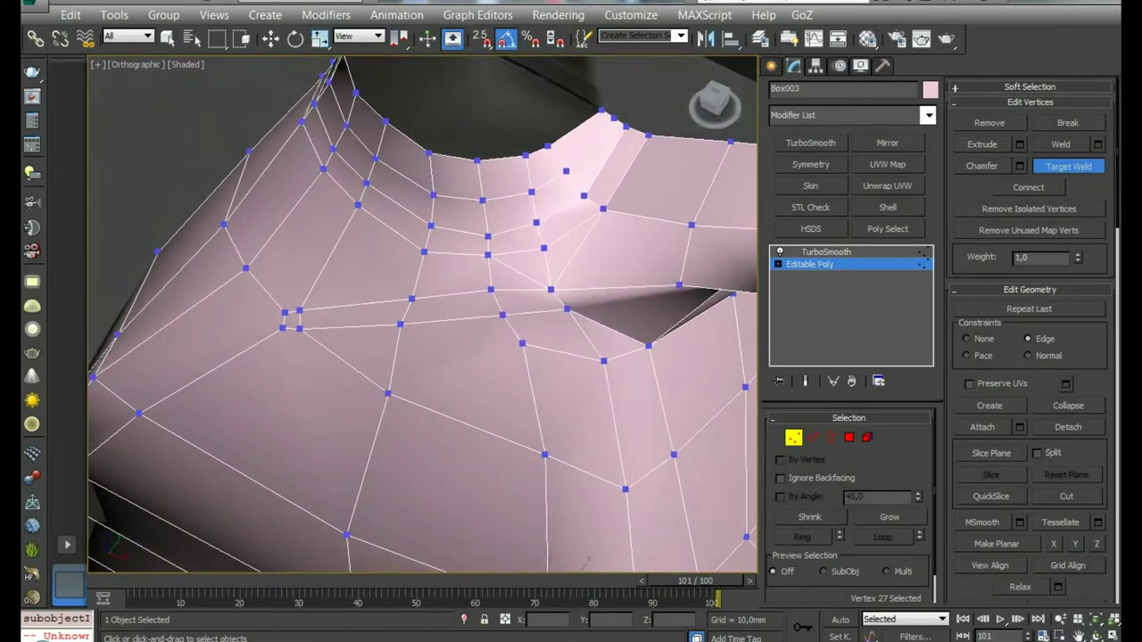
scroll(571, 279, up, 2)
scroll(571, 279, down, 3)
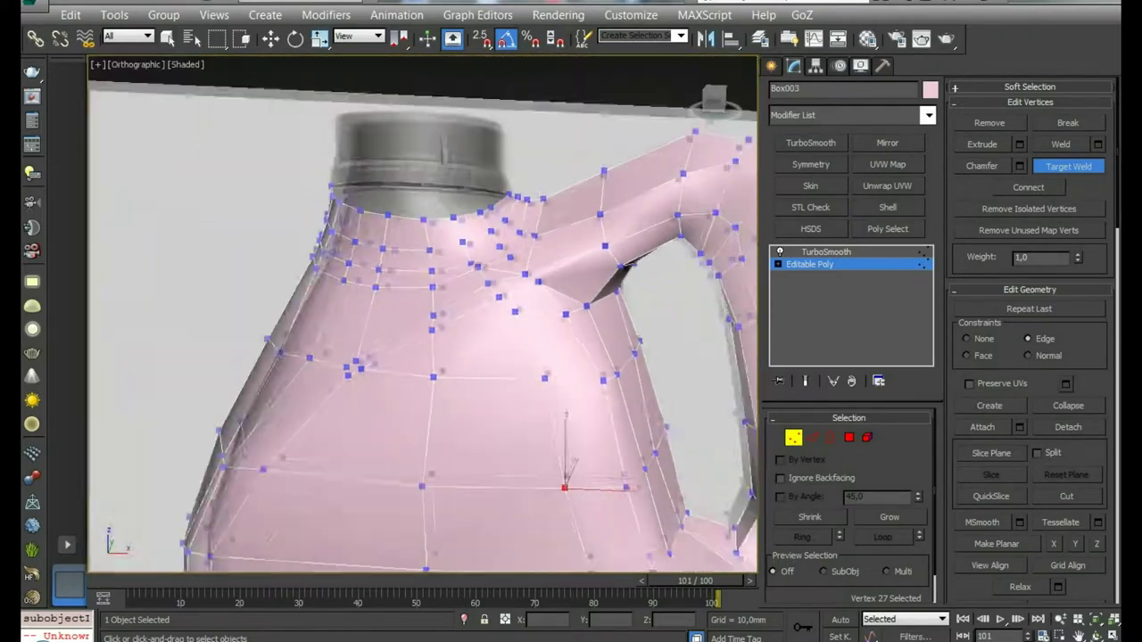
scroll(571, 278, up, 3)
mouse_move(571, 278)
alt+middle_down()
mouse_move(500, 223)
mouse_move(592, 267)
alt+middle_up()
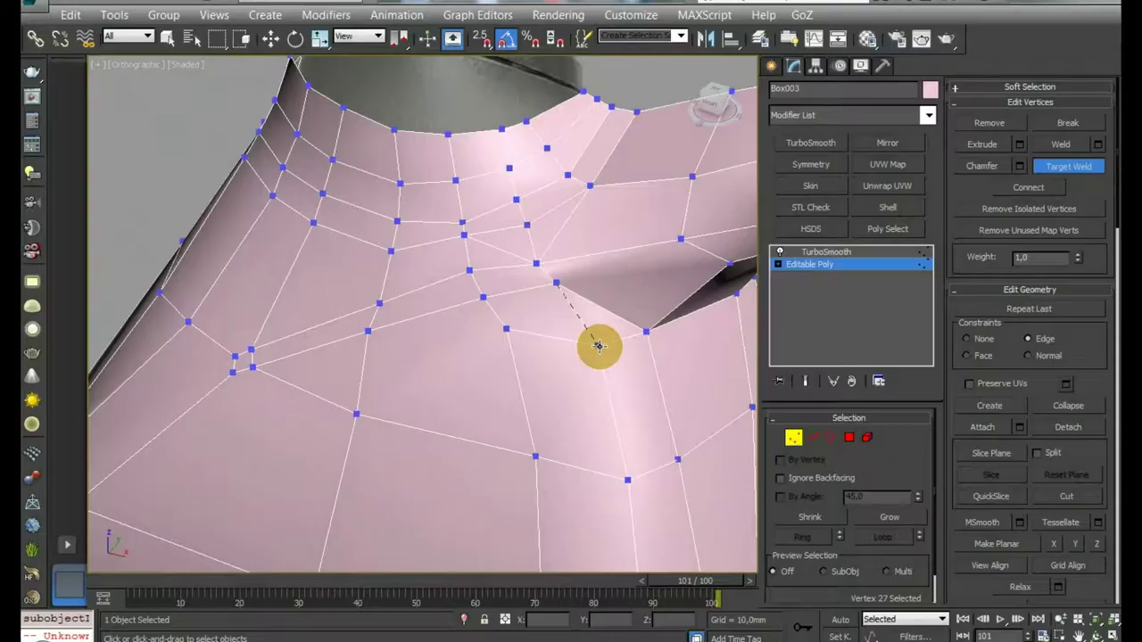
scroll(599, 346, down, 4)
scroll(598, 346, up, 3)
scroll(598, 346, up, 1)
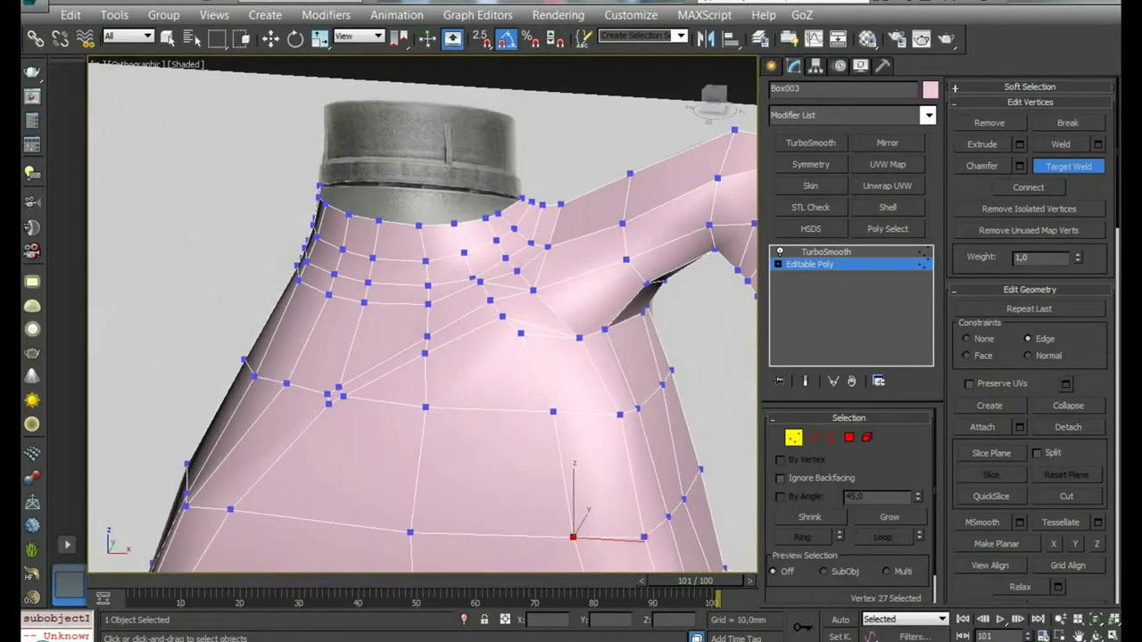
alt+middle_drag(573, 319, 553, 314)
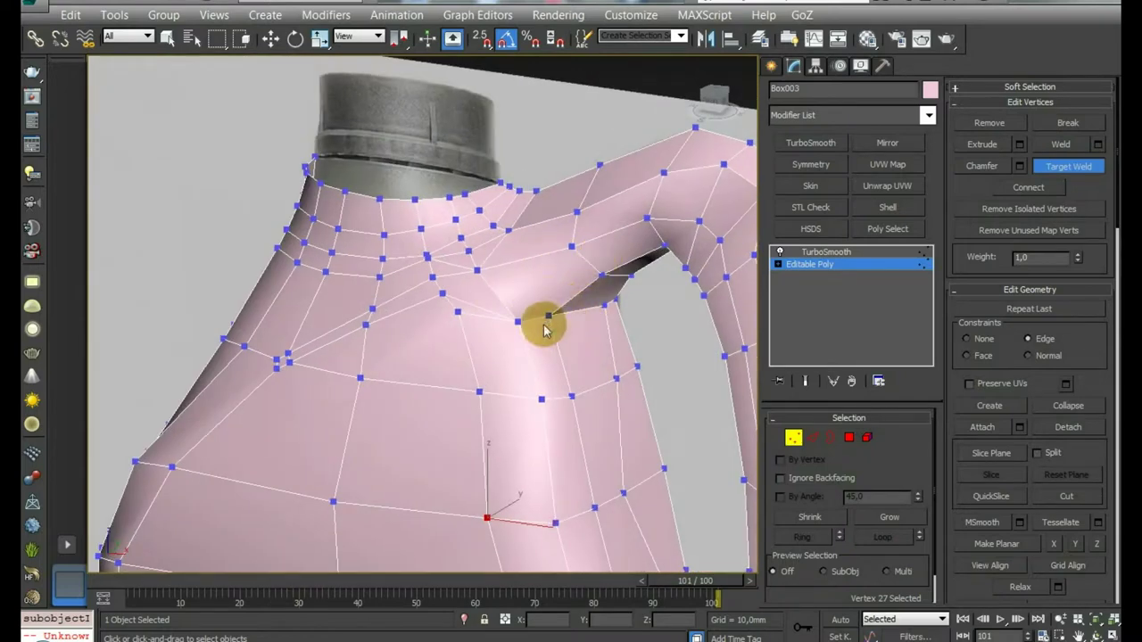
Cut a new edge into the shoulder at the handle's base, then show the smoothed result.
click(1074, 498)
click(605, 253)
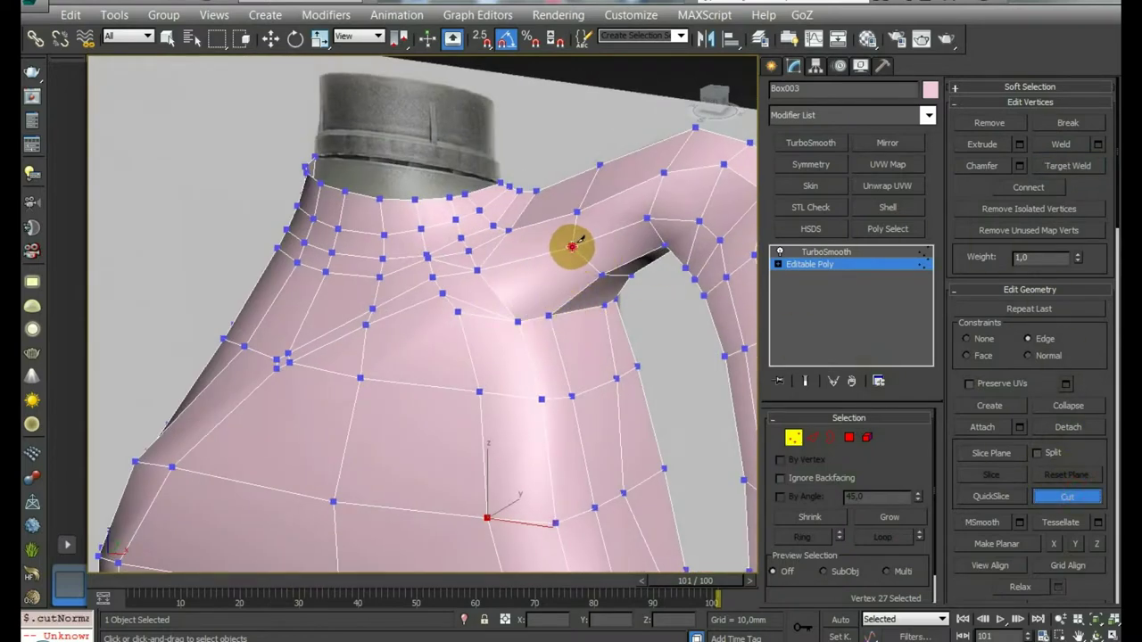
click(572, 246)
scroll(655, 319, down, 3)
right_click(670, 339)
click(804, 381)
click(793, 437)
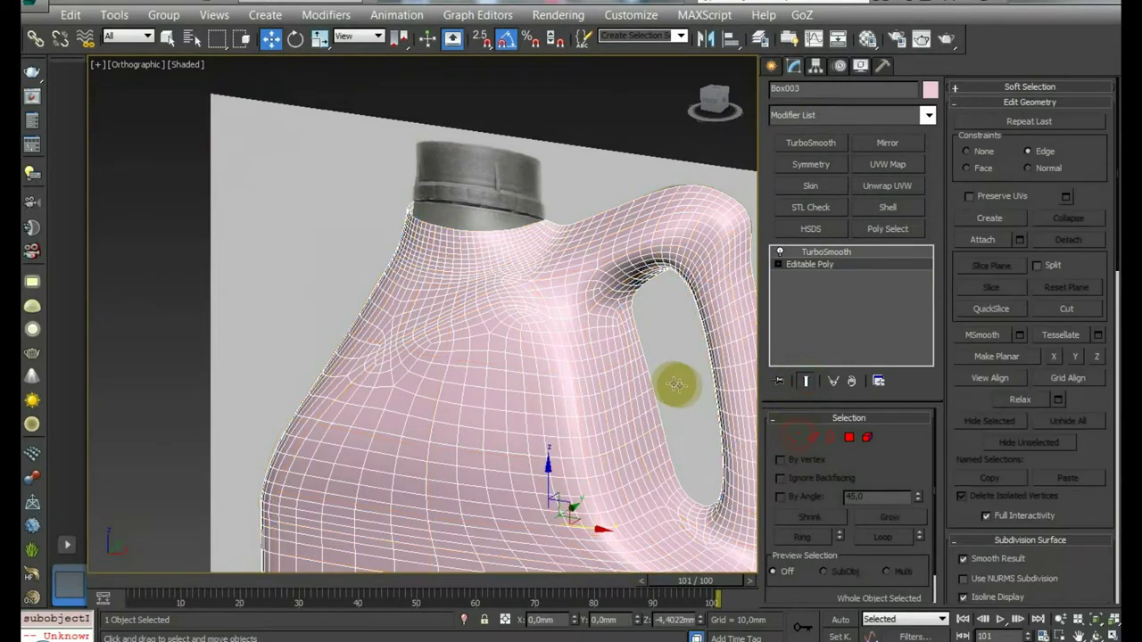
Reselect the bottle, hide the smoothing at Editable Poly level, and pick a shoulder edge beneath the handle.
click(678, 384)
scroll(578, 374, down, 3)
click(578, 375)
alt+middle_drag(553, 408, 630, 333)
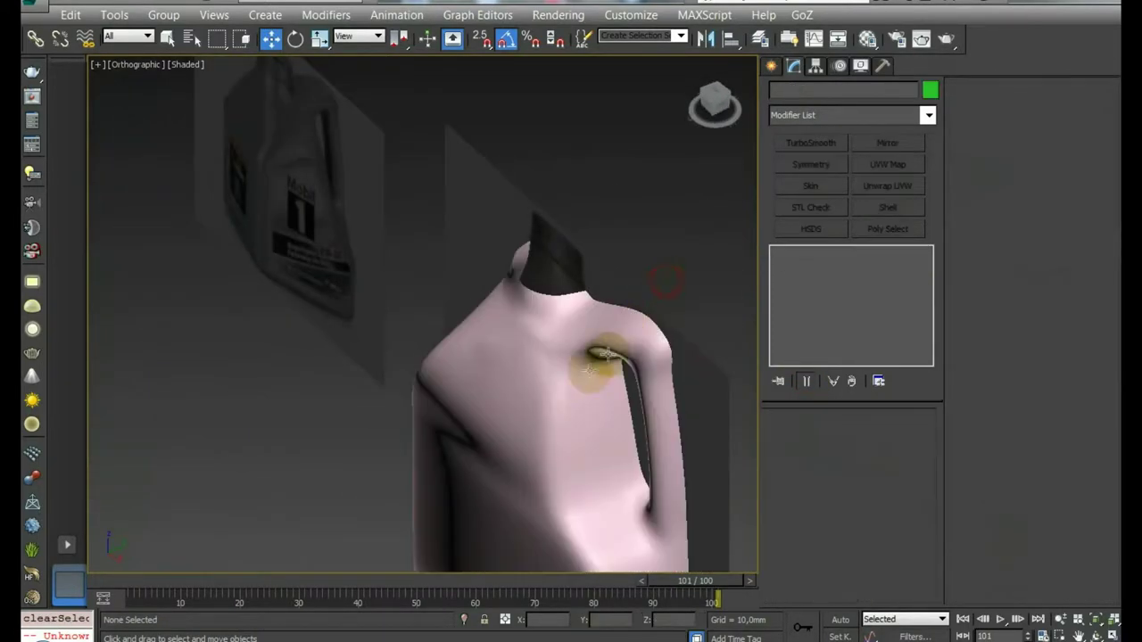
scroll(546, 337, up, 5)
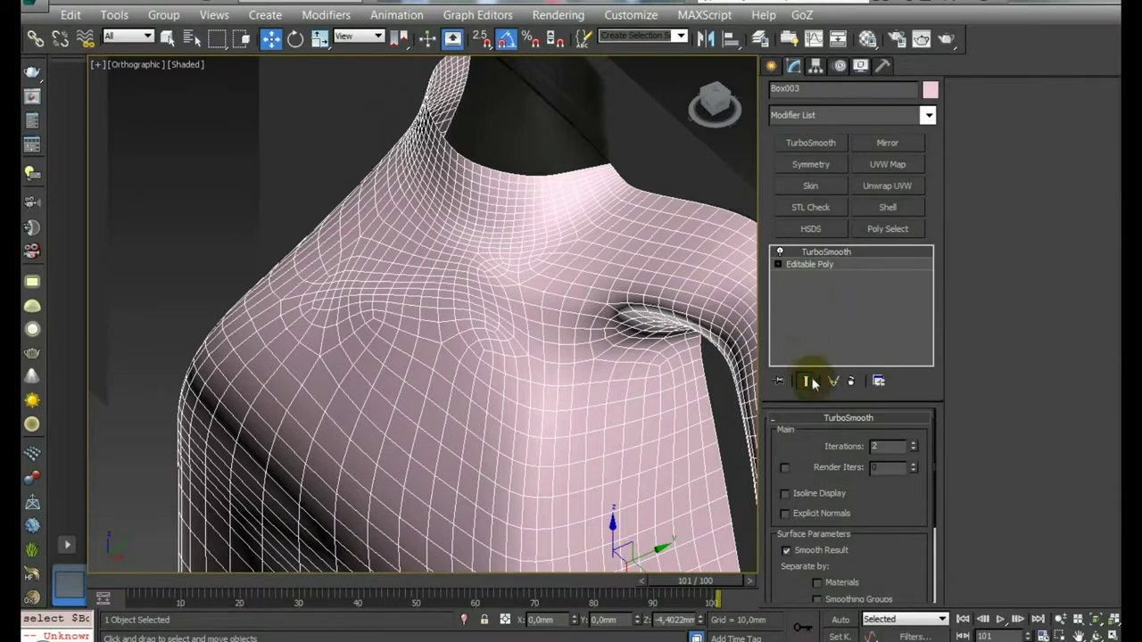
click(805, 265)
click(806, 381)
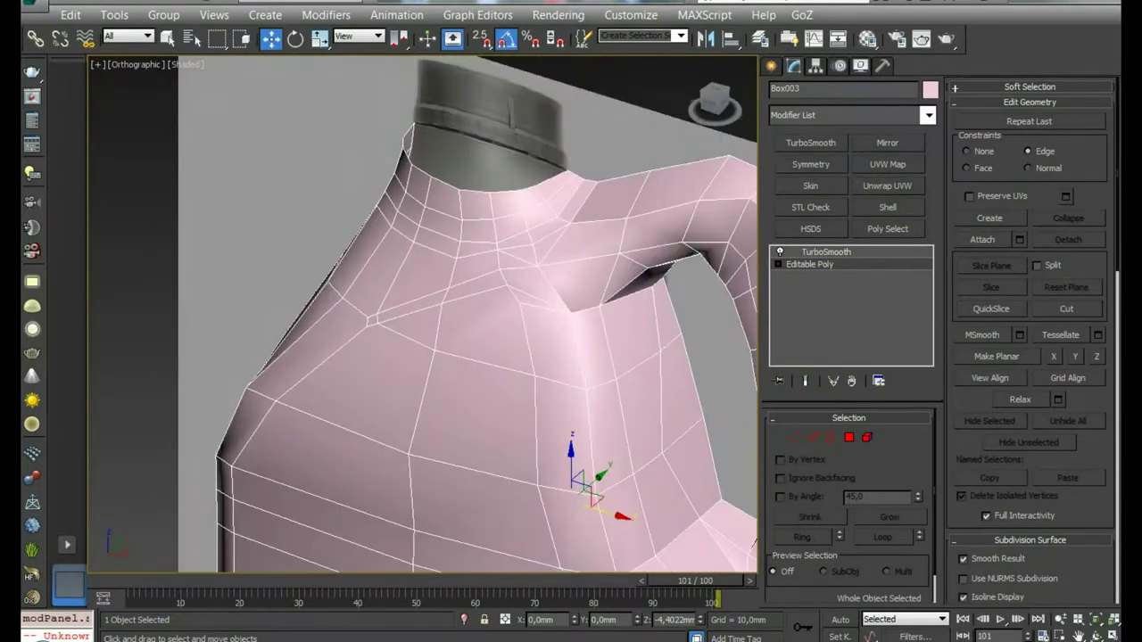
mouse_move(536, 295)
alt+middle_down()
mouse_move(556, 259)
mouse_move(539, 282)
alt+middle_up()
scroll(556, 255, up, 3)
key(2)
click(531, 292)
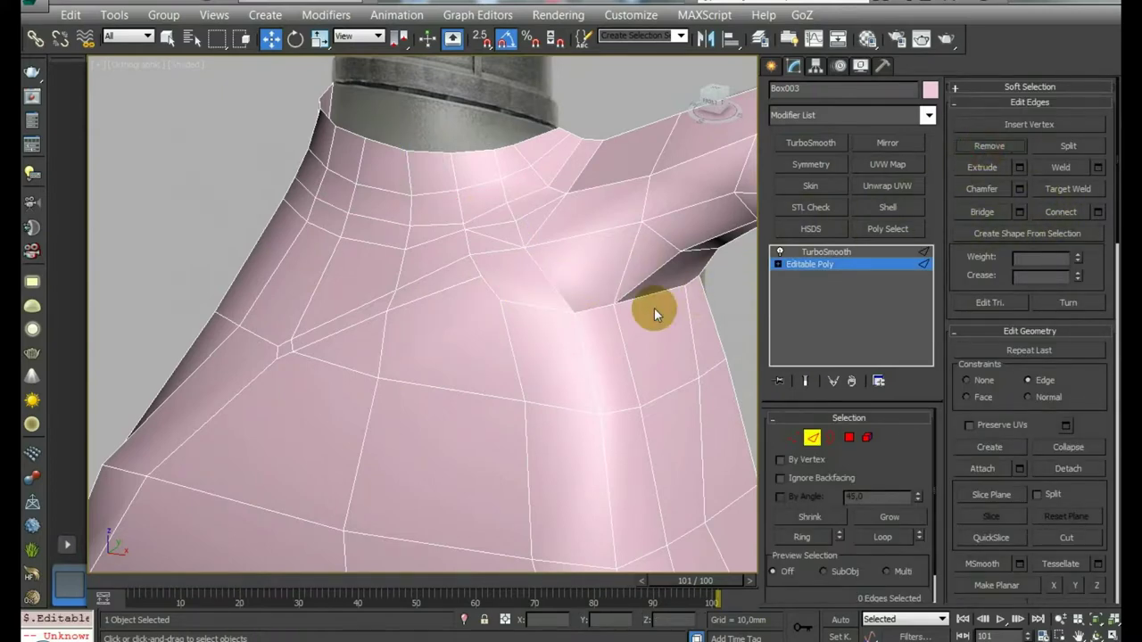
click(793, 437)
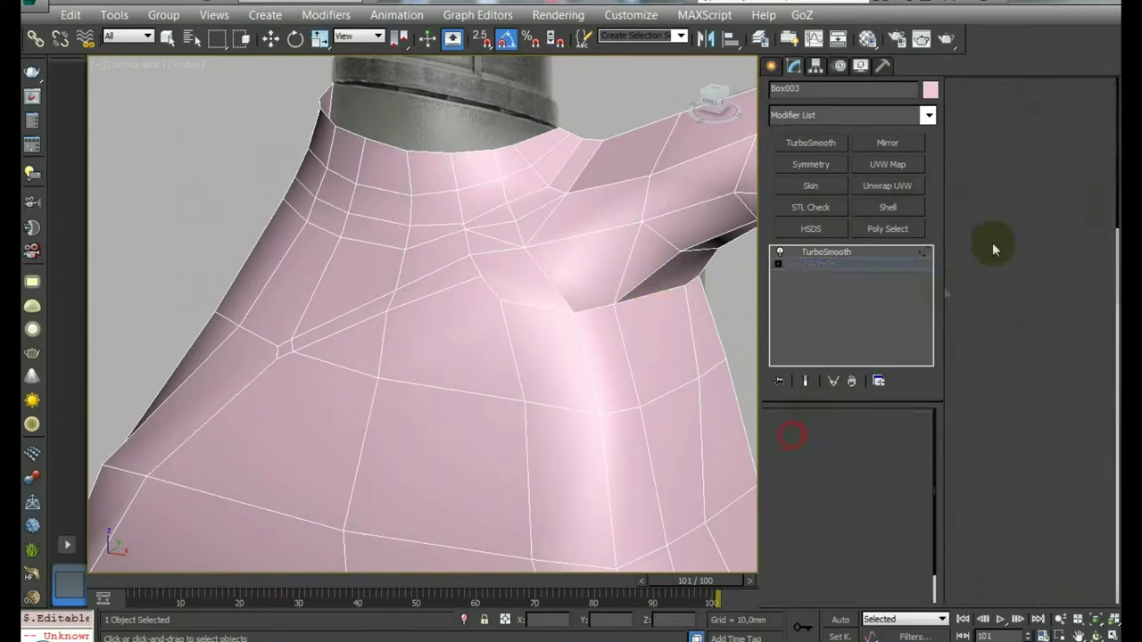
Nudge the selected shoulder vertices and shift the crease vertices to reshape the handle junction.
click(1068, 166)
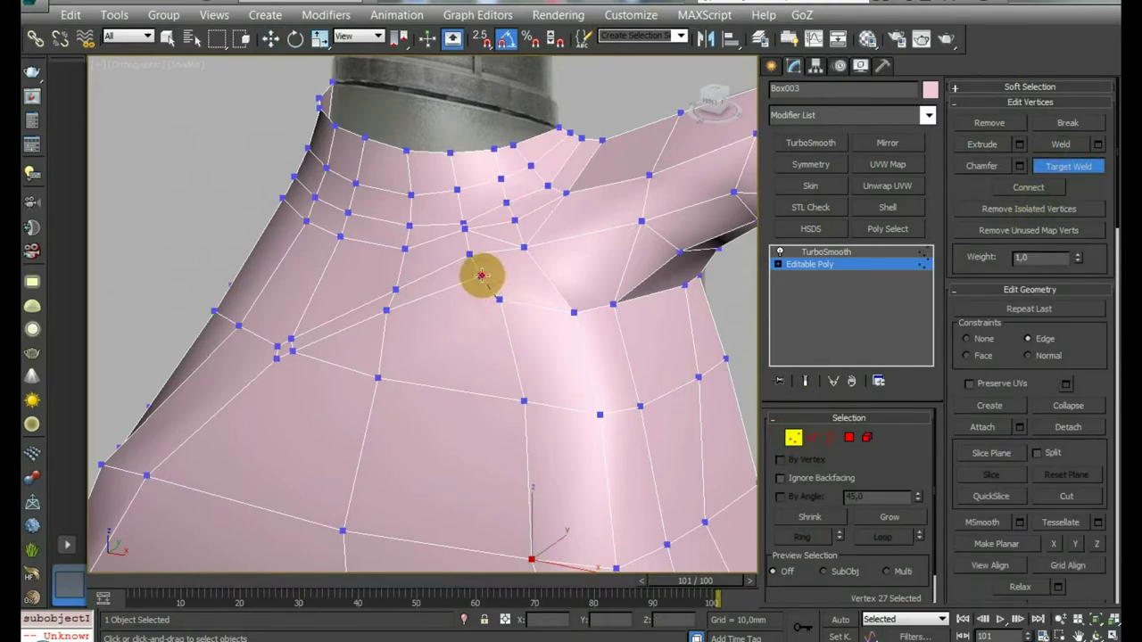
mouse_move(557, 326)
alt+middle_down()
mouse_move(523, 331)
mouse_move(542, 286)
mouse_move(590, 332)
mouse_move(544, 313)
mouse_move(476, 324)
mouse_move(579, 301)
mouse_move(640, 331)
alt+middle_up()
drag(653, 327, 636, 322)
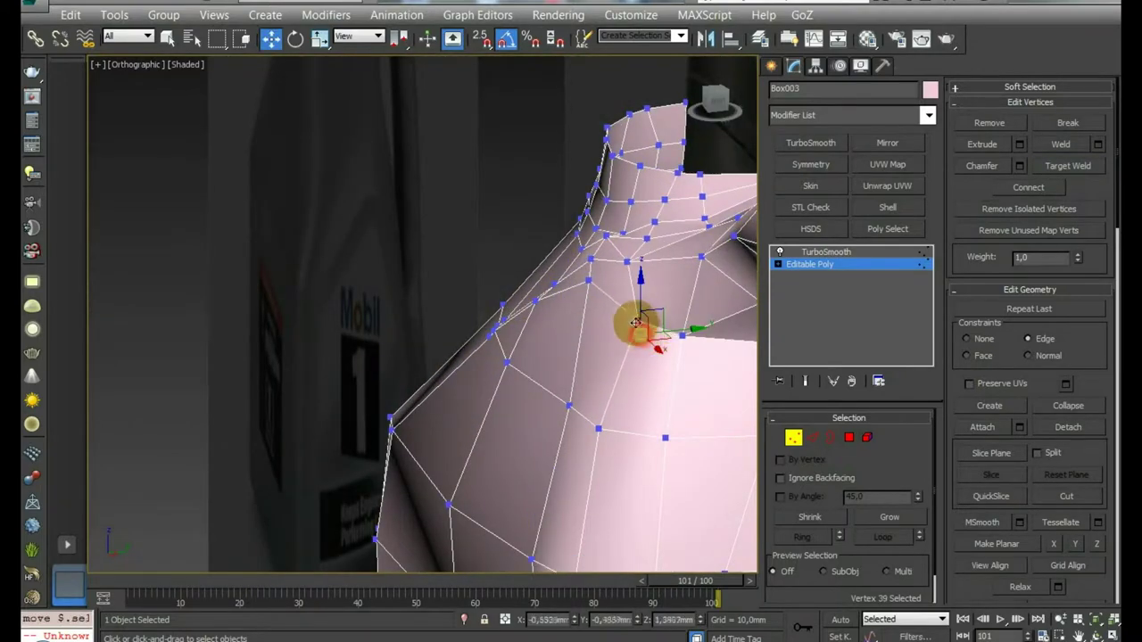
mouse_move(634, 310)
alt+middle_down()
mouse_move(740, 327)
mouse_move(702, 288)
mouse_move(696, 299)
mouse_move(489, 312)
mouse_move(538, 375)
mouse_move(505, 365)
mouse_move(472, 423)
mouse_move(535, 399)
mouse_move(546, 368)
alt+middle_up()
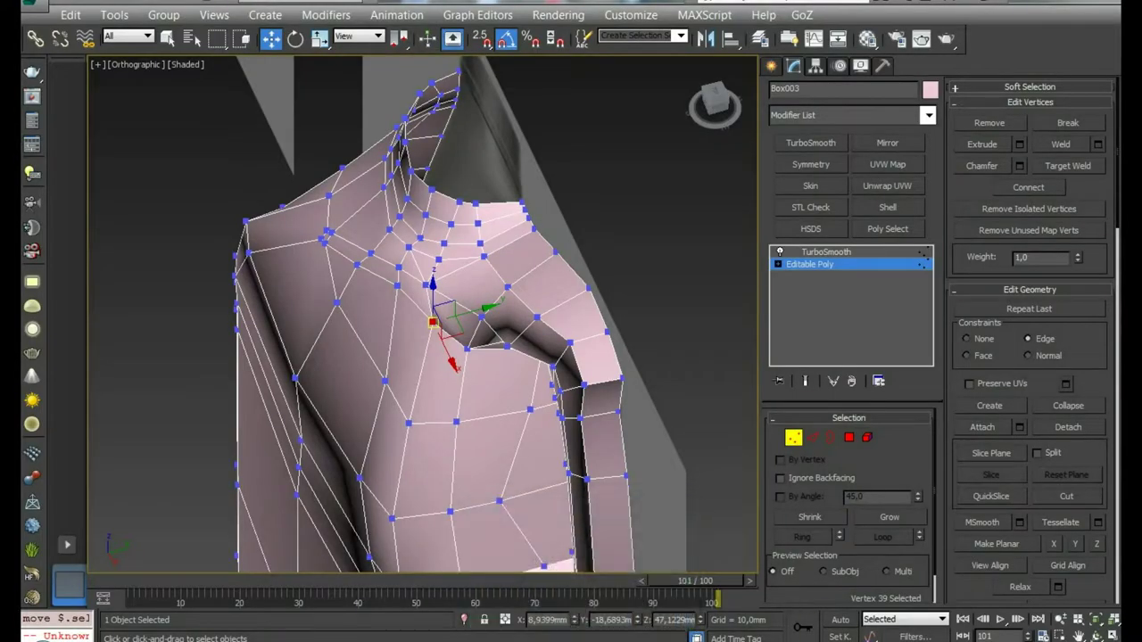
mouse_move(527, 434)
ctrl+alt+middle_down()
mouse_move(574, 366)
mouse_move(622, 408)
ctrl+alt+middle_up()
scroll(589, 357, up, 2)
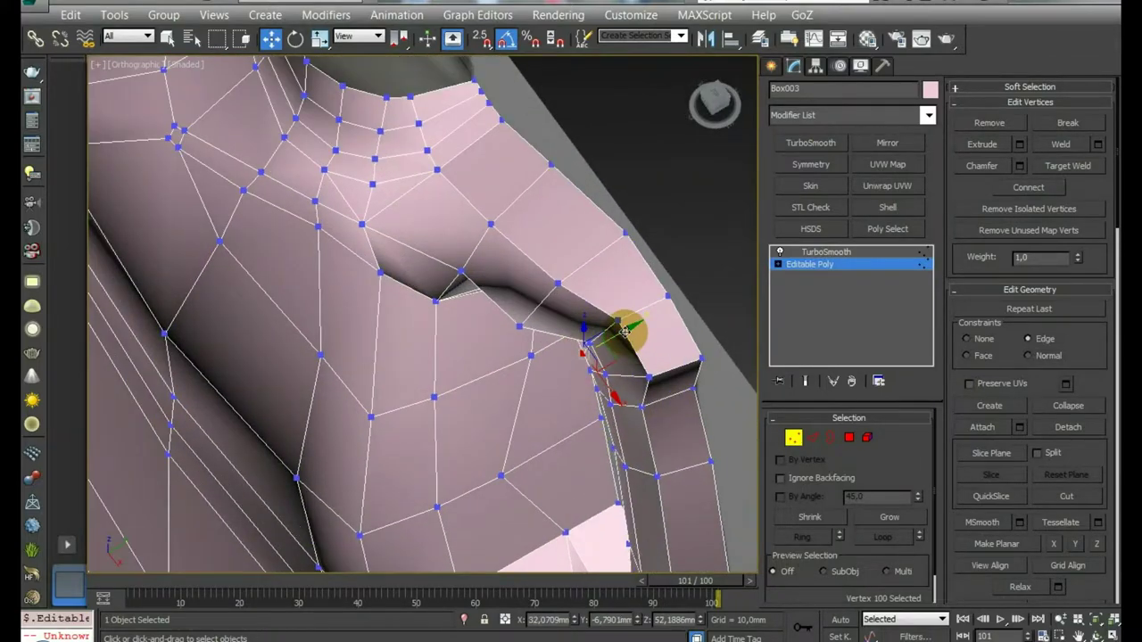
drag(614, 335, 699, 360)
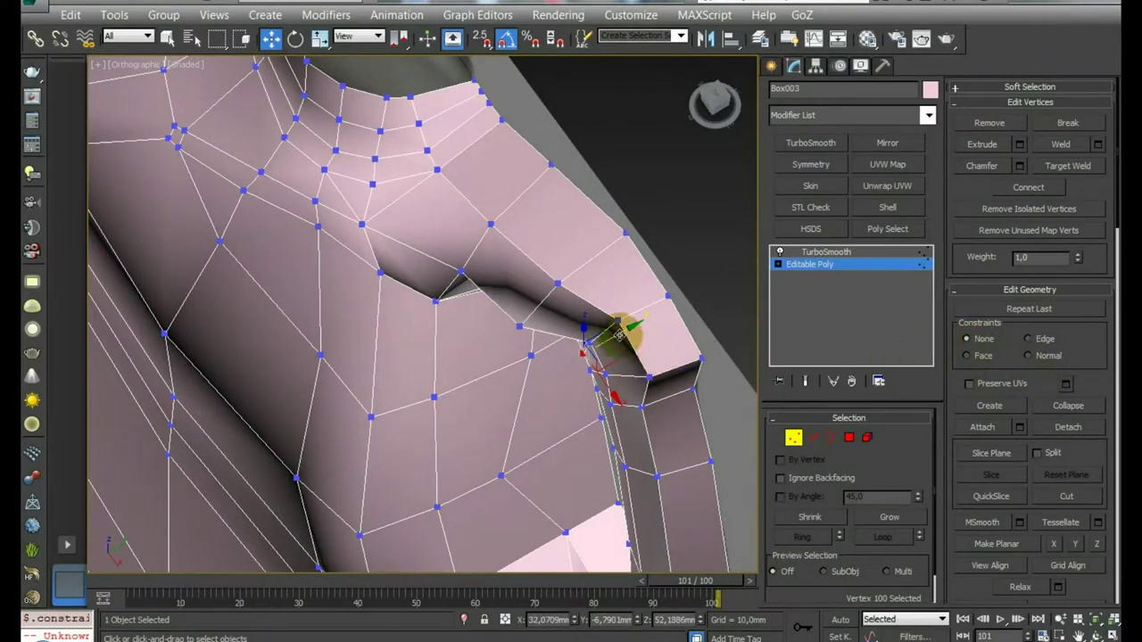
Add another crease vertex and move it downward, then check the whole bottle.
scroll(625, 334, down, 3)
alt+middle_drag(649, 331, 604, 300)
scroll(611, 303, up, 3)
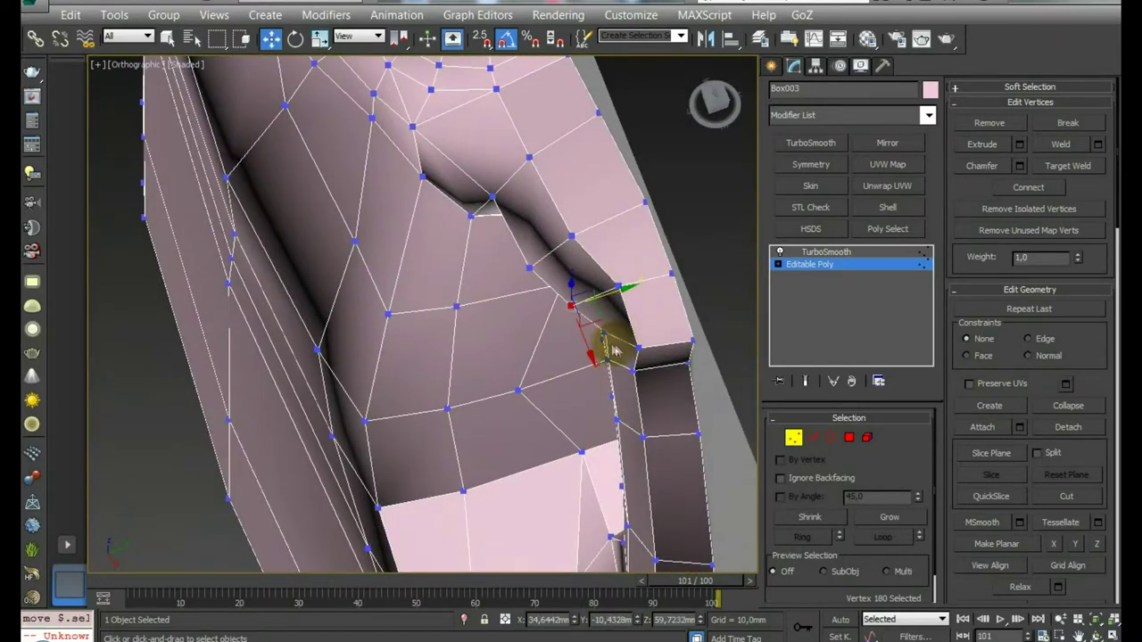
scroll(604, 333, down, 3)
scroll(682, 319, up, 3)
ctrl+click(653, 320)
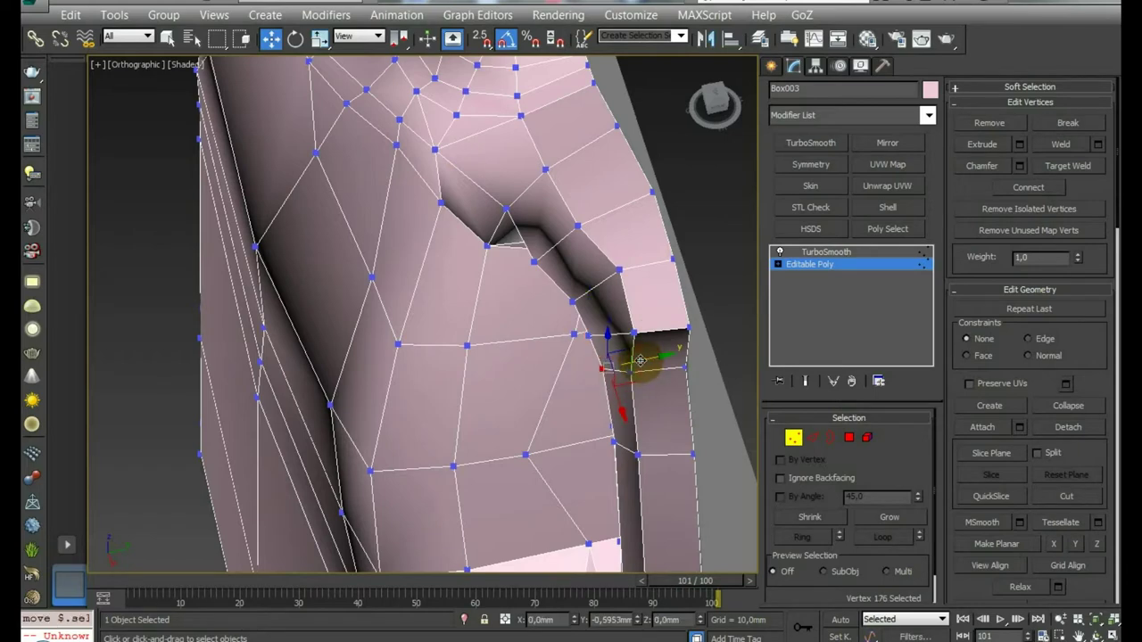
mouse_move(602, 298)
mouse_down()
mouse_move(596, 339)
mouse_move(617, 388)
mouse_up()
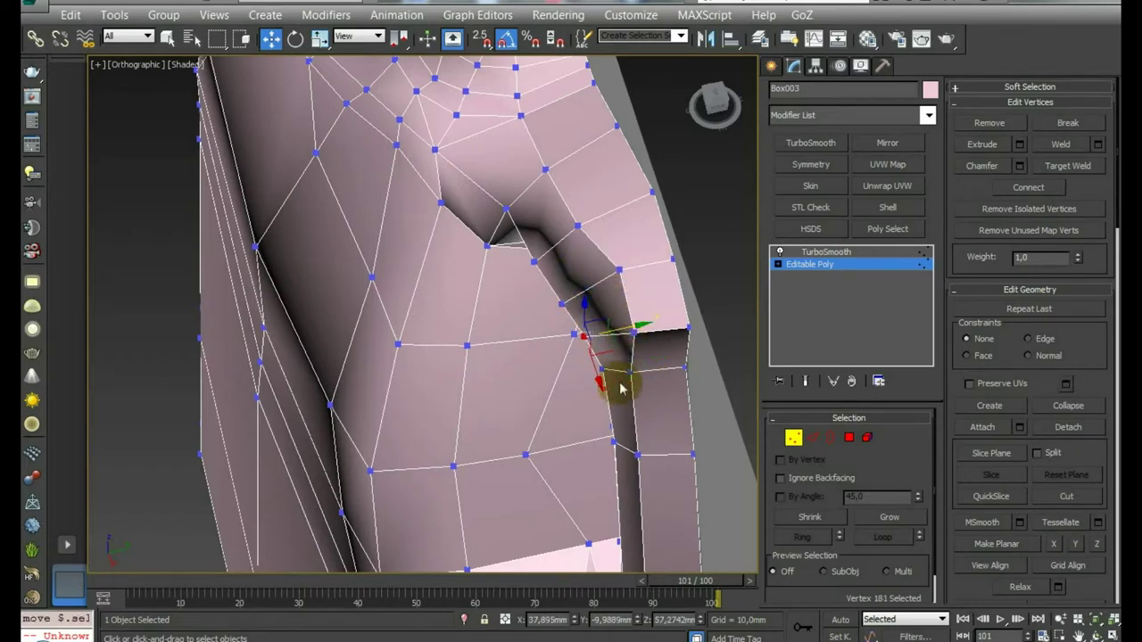
scroll(701, 301, down, 5)
mouse_move(701, 300)
alt+middle_down()
mouse_move(642, 312)
mouse_move(693, 351)
mouse_move(668, 331)
alt+middle_up()
scroll(668, 311, up, 3)
Select further vertices near the crease and along the handle, then exit Vertex mode.
click(678, 326)
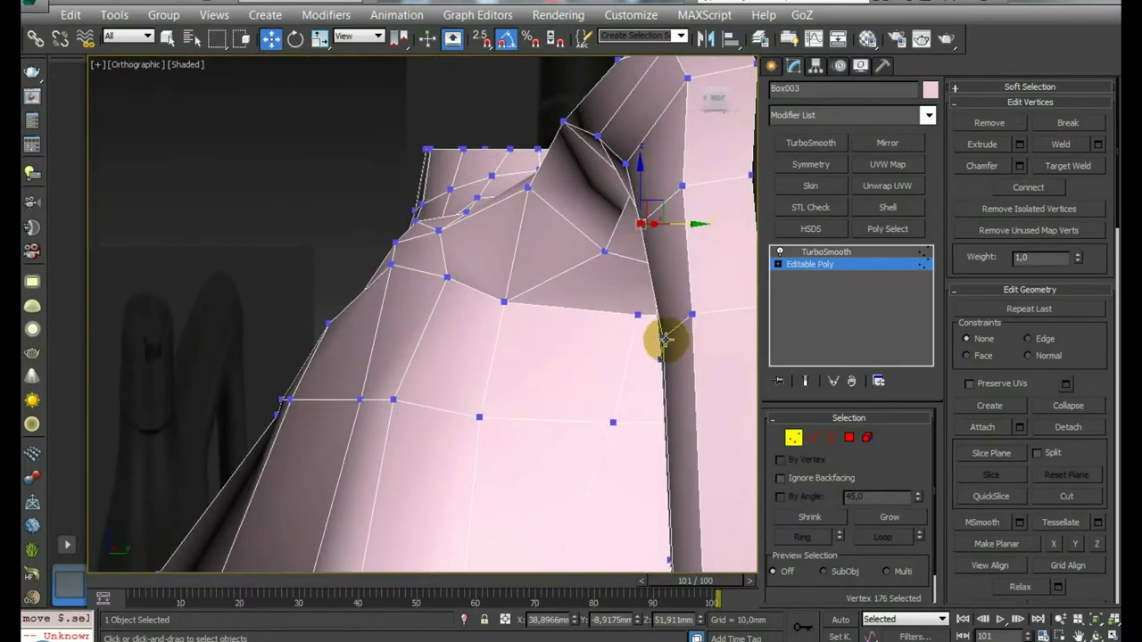
ctrl+click(703, 339)
scroll(698, 338, down, 2)
scroll(698, 338, down, 4)
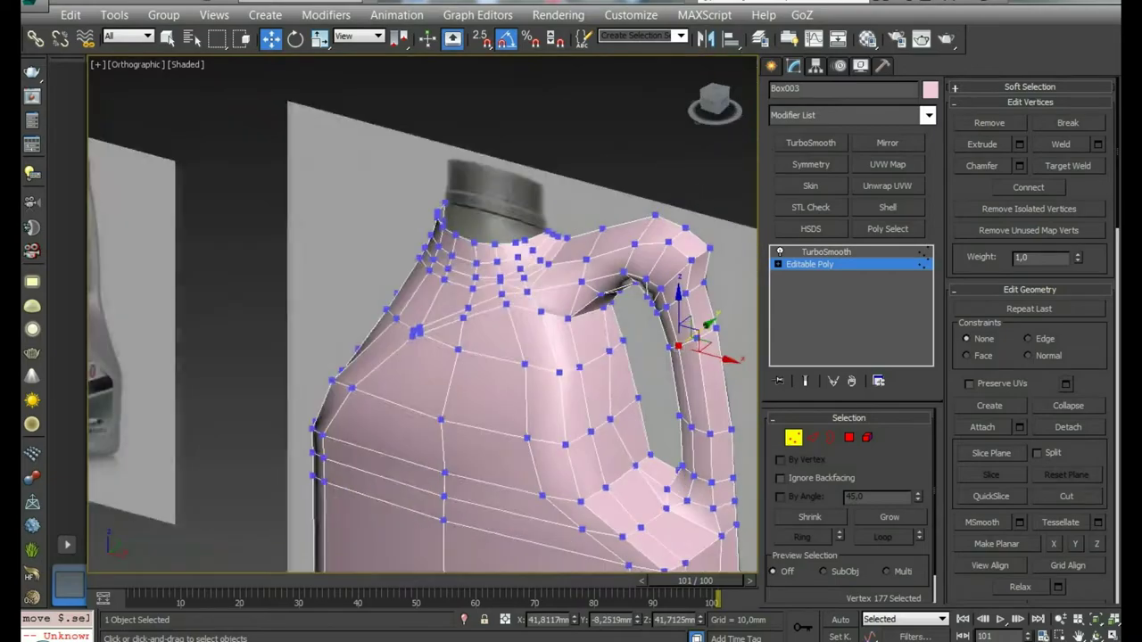
mouse_move(698, 338)
alt+middle_down()
mouse_move(660, 312)
mouse_move(592, 319)
alt+middle_up()
scroll(592, 310, up, 3)
ctrl+click(622, 261)
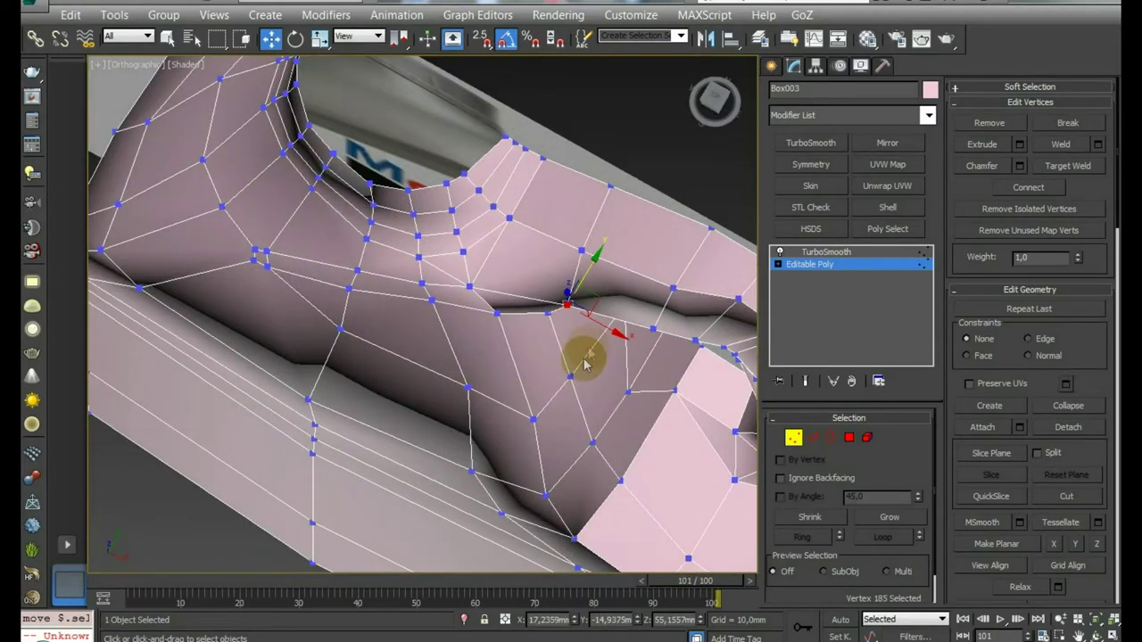
scroll(594, 331, down, 3)
scroll(591, 280, down, 2)
key(shift+z)
click(794, 437)
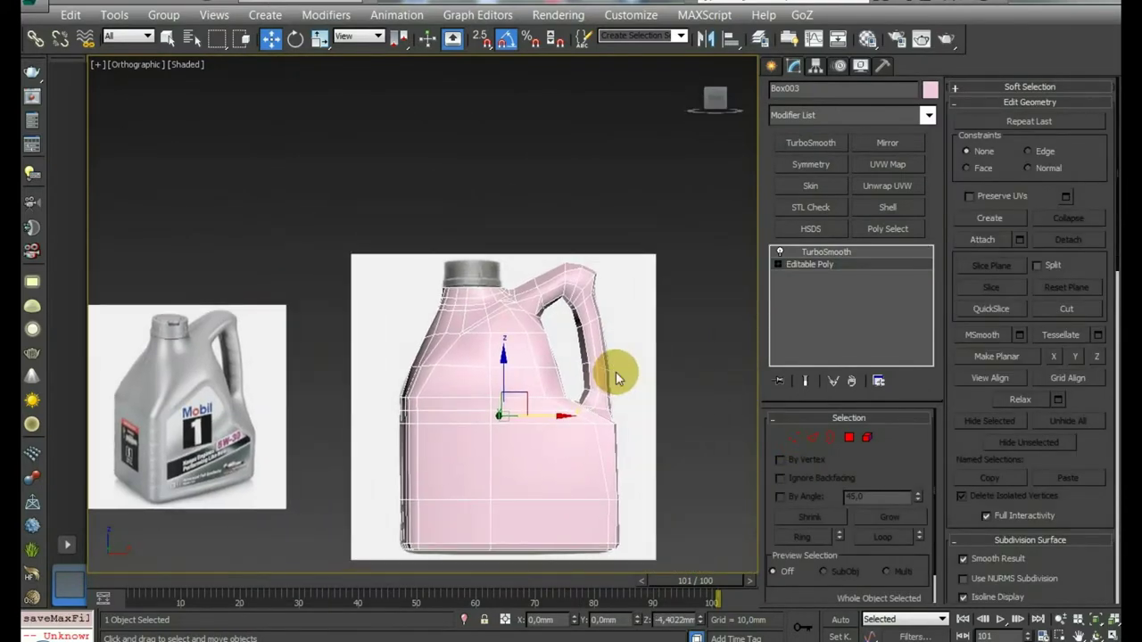
View the smoothed jug face-on and frame it against the Mobil 1 front reference photo.
scroll(616, 372, down, 3)
alt+middle_drag(625, 434, 678, 429)
key(shift+z)
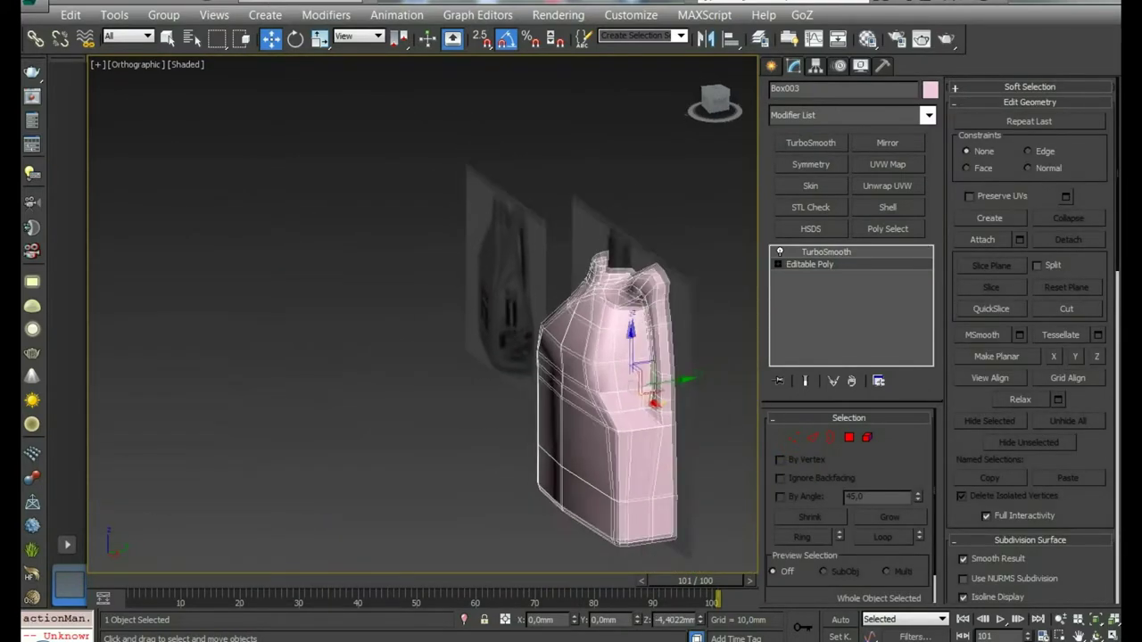
key(shift+z)
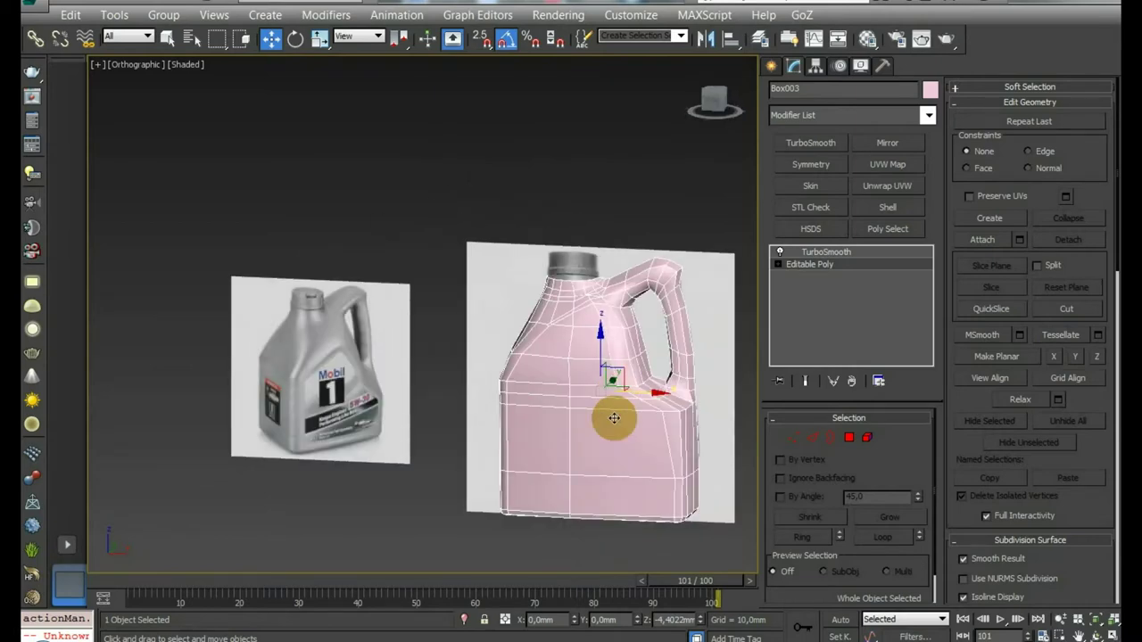
scroll(352, 424, up, 5)
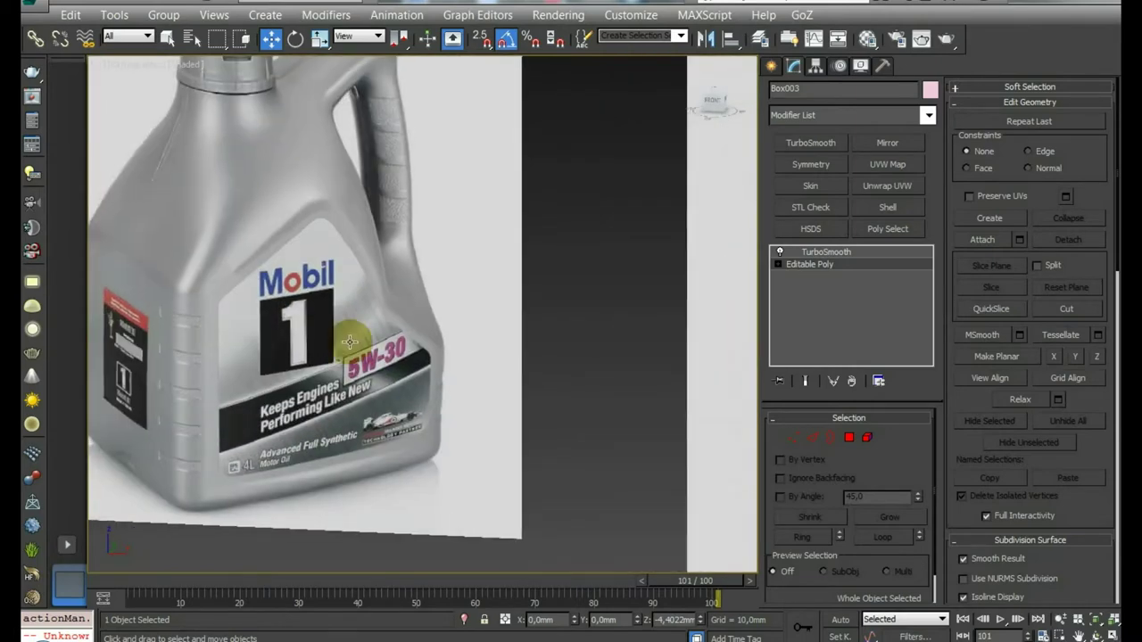
scroll(456, 366, down, 5)
scroll(445, 399, down, 2)
key(z)
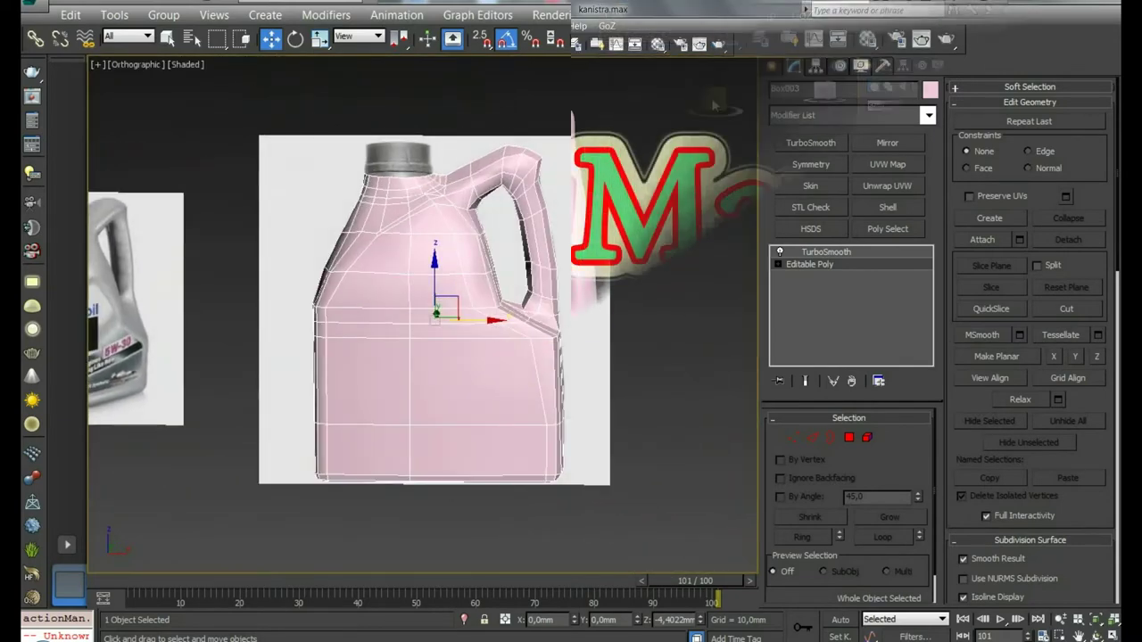